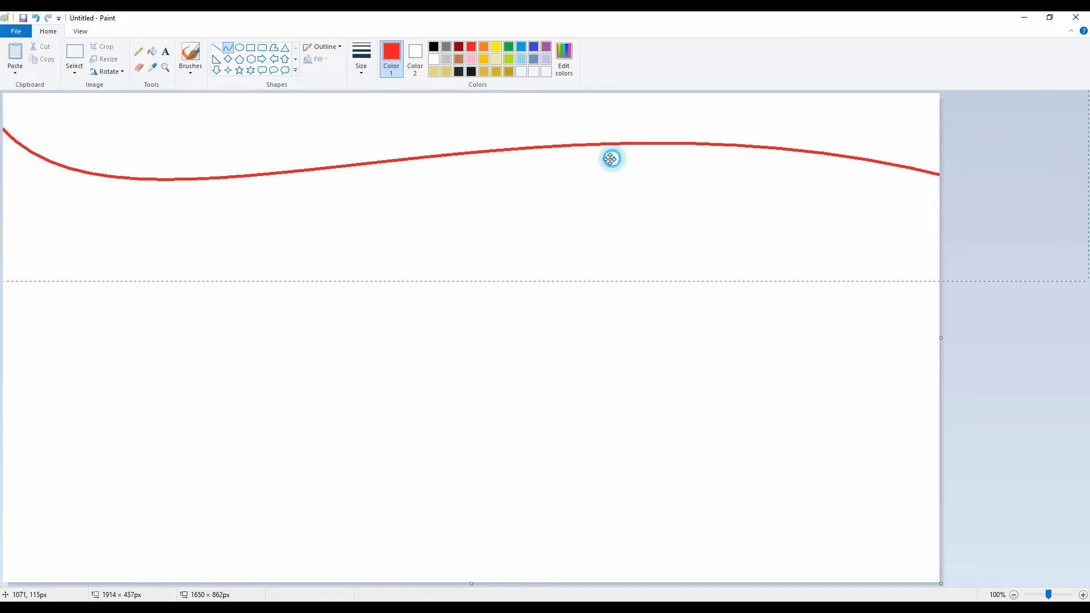
Finish bending the red curve across the upper canvas and fill the area above it with red.
{"action": "left_click_drag", "start_coordinate": [611, 158], "coordinate": [594, 162]}
{"action": "left_click", "coordinate": [152, 51]}
{"action": "left_click", "coordinate": [306, 128]}
Draw an orange S-shaped curve from the middle of the red edge to the canvas's right border and fill the enclosed area orange.
{"action": "left_click", "coordinate": [483, 47]}
{"action": "left_click", "coordinate": [228, 48]}
{"action": "left_click_drag", "start_coordinate": [408, 161], "coordinate": [1088, 474]}
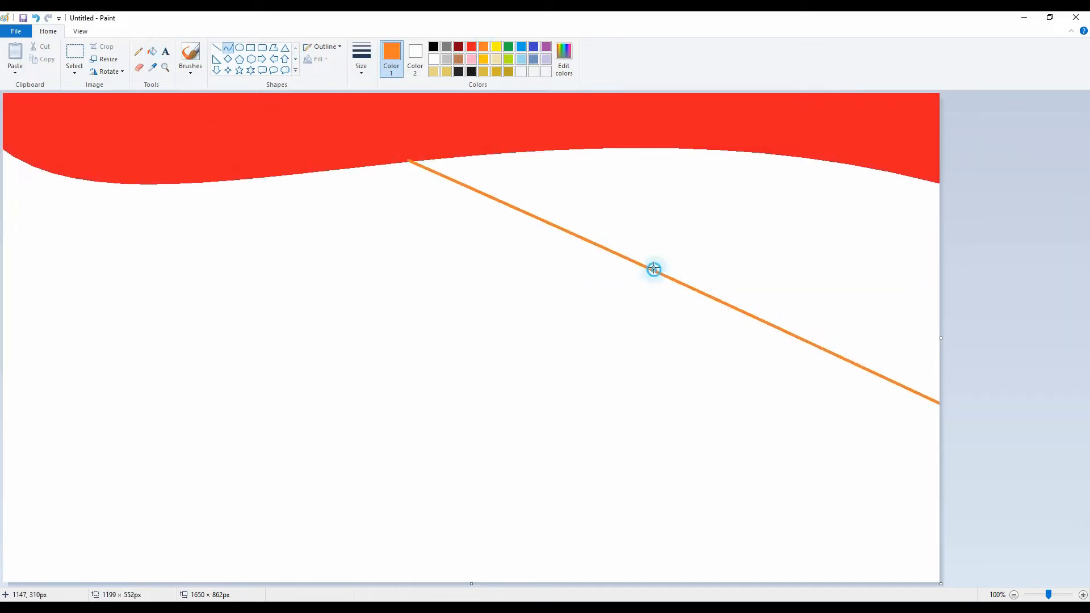
{"action": "left_click_drag", "start_coordinate": [652, 270], "coordinate": [794, 205]}
{"action": "mouse_move", "coordinate": [698, 374]}
{"action": "left_mouse_down"}
{"action": "mouse_move", "coordinate": [686, 401]}
{"action": "mouse_move", "coordinate": [554, 398]}
{"action": "left_mouse_up"}
{"action": "left_click", "coordinate": [152, 52]}
{"action": "left_click", "coordinate": [594, 215]}
Draw a gold S-shaped curve from the middle of the red edge to the canvas's lower-left border and fill the enclosed area gold.
{"action": "left_click", "coordinate": [484, 61]}
{"action": "left_click", "coordinate": [229, 47]}
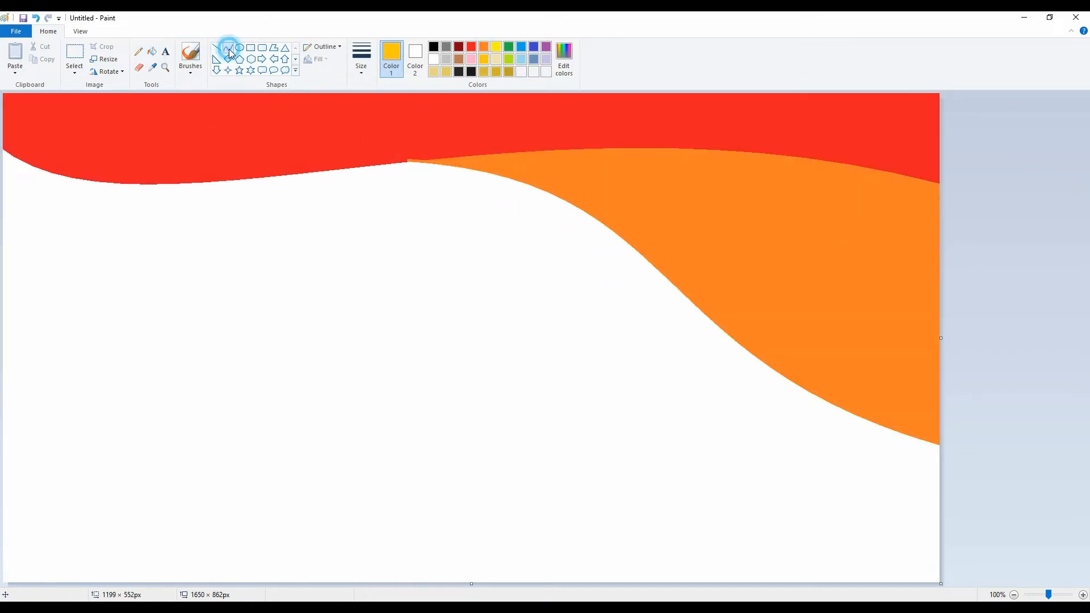
{"action": "left_click_drag", "start_coordinate": [414, 162], "coordinate": [0, 492]}
{"action": "left_click_drag", "start_coordinate": [188, 343], "coordinate": [199, 433]}
{"action": "mouse_move", "coordinate": [116, 340]}
{"action": "left_mouse_down"}
{"action": "mouse_move", "coordinate": [120, 210]}
{"action": "mouse_move", "coordinate": [75, 218]}
{"action": "left_mouse_up"}
{"action": "left_click", "coordinate": [152, 47]}
{"action": "left_click", "coordinate": [187, 238]}
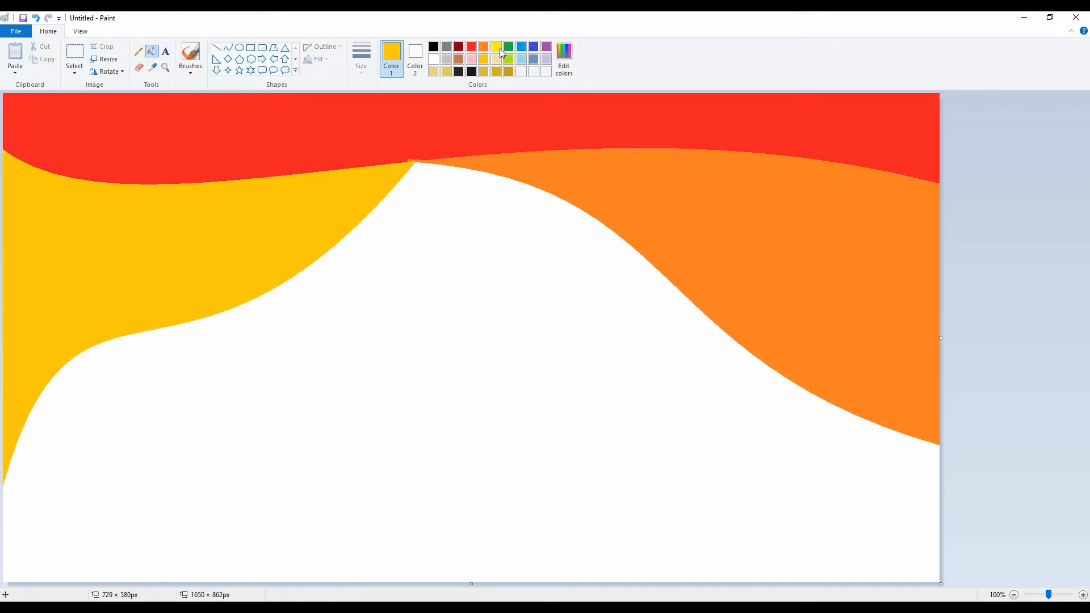
Draw a pink curve from the gold shape to the right border, fill below it with pink, and fill the remaining white area yellow.
{"action": "left_click", "coordinate": [474, 61]}
{"action": "left_click", "coordinate": [229, 49]}
{"action": "left_click_drag", "start_coordinate": [84, 351], "coordinate": [1041, 456]}
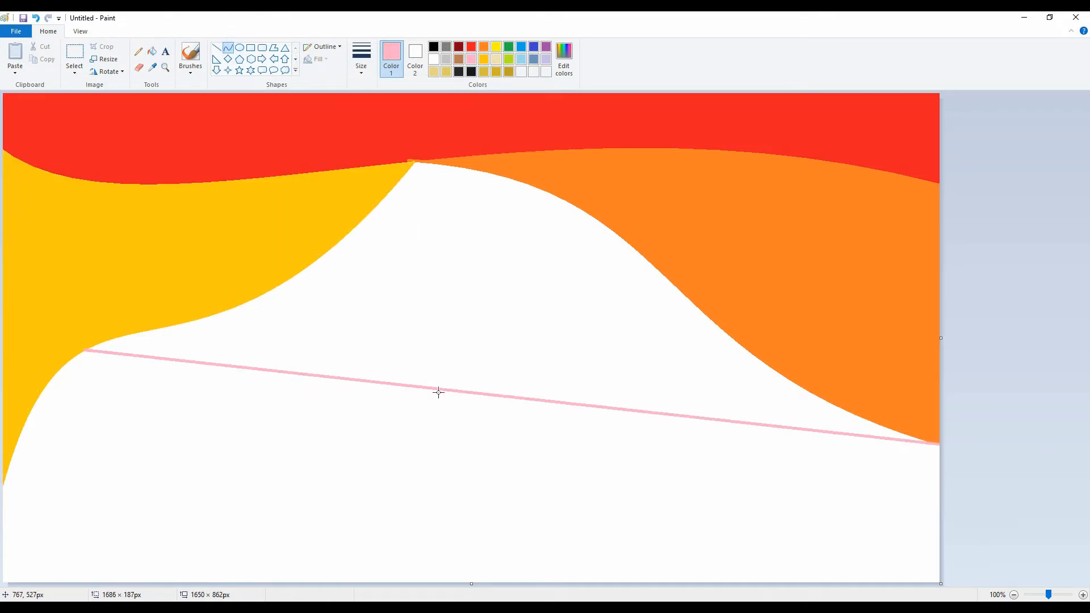
{"action": "left_click_drag", "start_coordinate": [438, 391], "coordinate": [482, 287]}
{"action": "mouse_move", "coordinate": [893, 544]}
{"action": "left_mouse_down"}
{"action": "mouse_move", "coordinate": [765, 482]}
{"action": "mouse_move", "coordinate": [764, 507]}
{"action": "left_mouse_up"}
{"action": "left_click", "coordinate": [1014, 241]}
{"action": "left_click", "coordinate": [150, 52]}
{"action": "left_click", "coordinate": [351, 431]}
{"action": "left_click", "coordinate": [496, 47]}
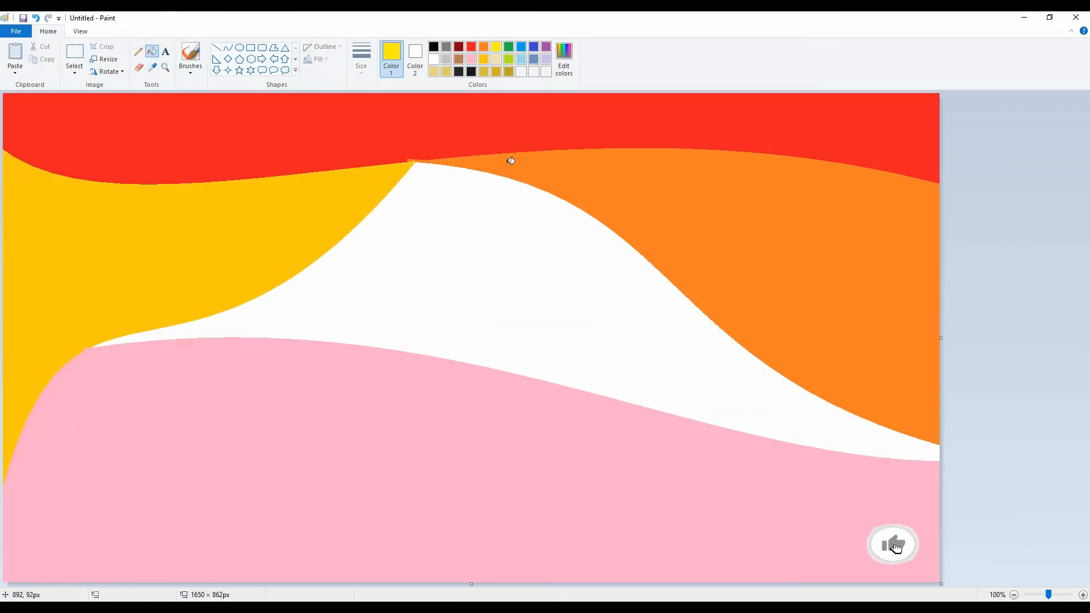
{"action": "left_click", "coordinate": [494, 238]}
Resize the image to a horizontal width of 8 pixels without maintaining the aspect ratio.
{"action": "left_click", "coordinate": [116, 61]}
{"action": "left_click", "coordinate": [124, 100]}
{"action": "left_click", "coordinate": [41, 164]}
{"action": "left_click_drag", "start_coordinate": [145, 119], "coordinate": [107, 130]}
{"action": "type", "text": "8"}
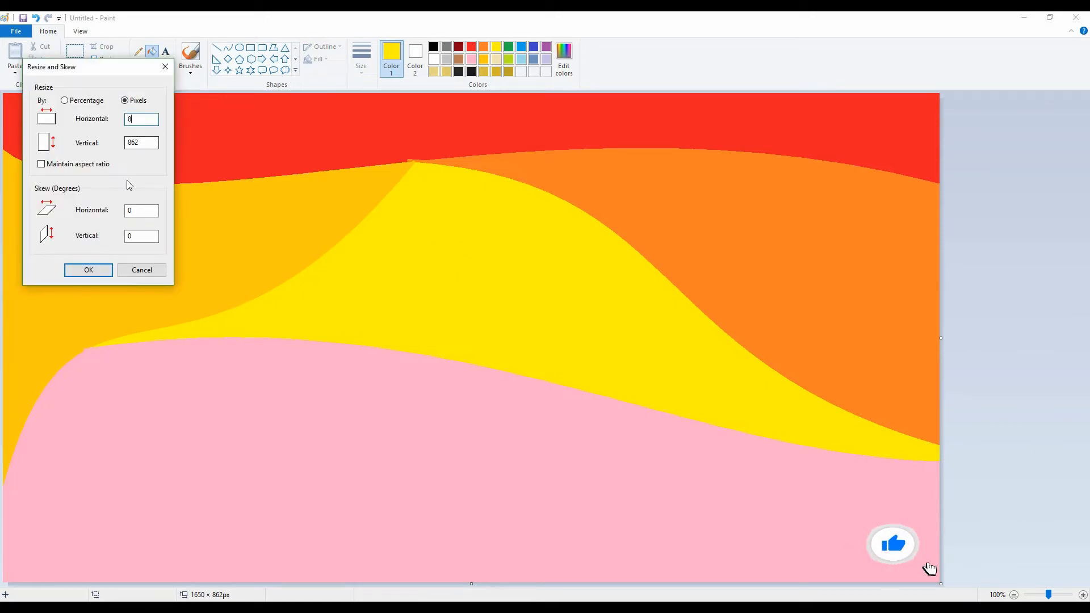
{"action": "left_click", "coordinate": [95, 270]}
Stretch the image's horizontal size back to 1650 pixels, with the aspect ratio unlocked.
{"action": "left_click", "coordinate": [112, 60]}
{"action": "left_click", "coordinate": [124, 100]}
{"action": "left_click", "coordinate": [41, 164]}
{"action": "double_click", "coordinate": [142, 120]}
{"action": "type", "text": "1650"}
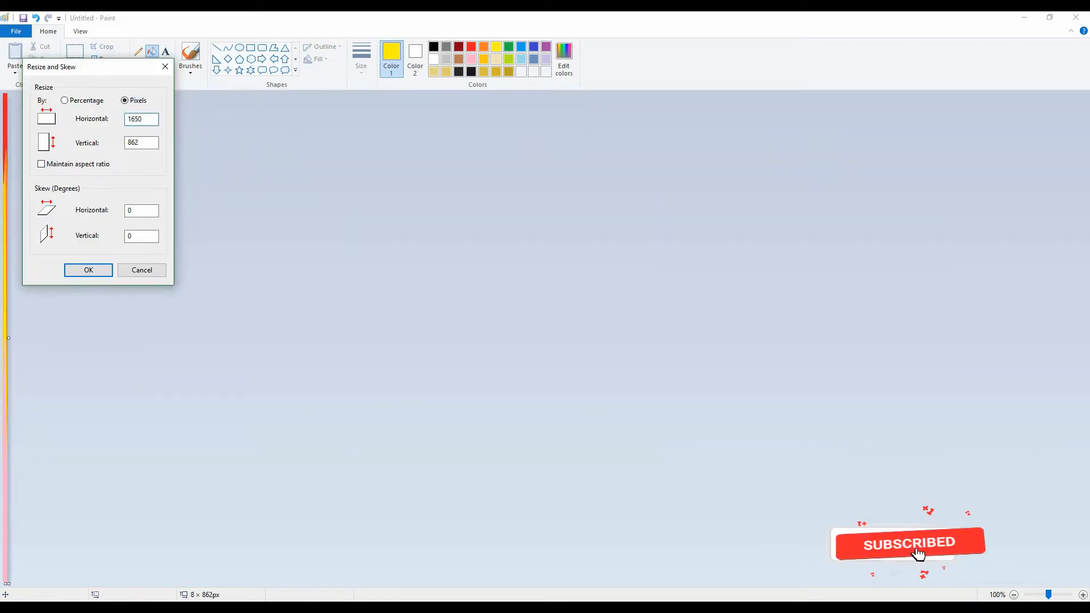
{"action": "key", "text": "Return"}
Resize the image to a vertical height of 5 pixels without maintaining the aspect ratio.
{"action": "left_click", "coordinate": [107, 59]}
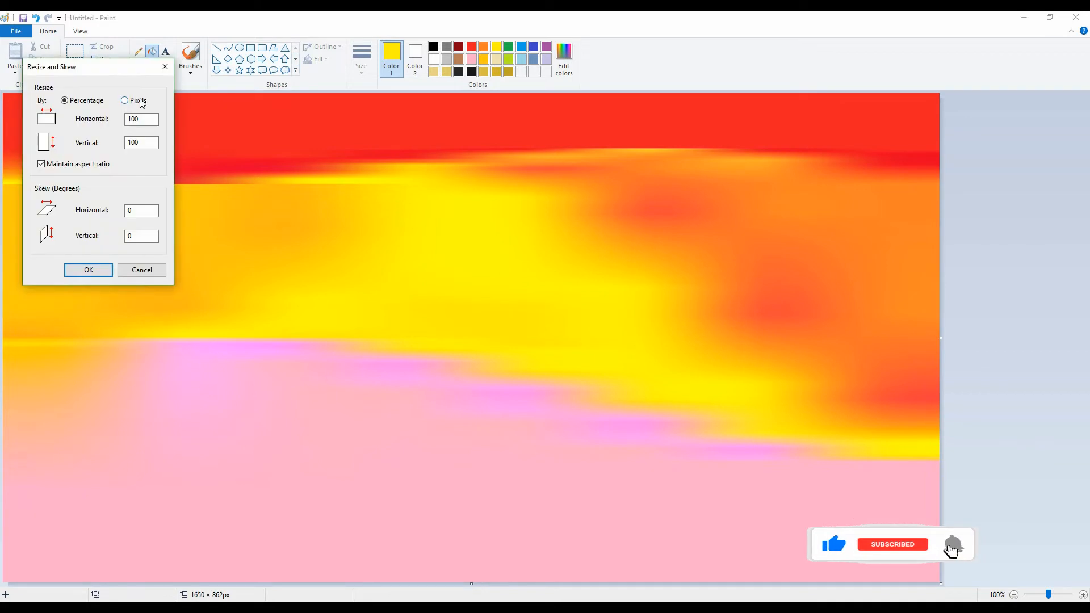
{"action": "left_click_drag", "start_coordinate": [146, 143], "coordinate": [114, 151]}
{"action": "type", "text": "862"}
{"action": "key", "text": "Return"}
Stretch the image's vertical size back to 862 pixels, with the aspect ratio unlocked.
{"action": "left_click", "coordinate": [107, 59]}
{"action": "left_click", "coordinate": [124, 101]}
{"action": "left_click", "coordinate": [41, 164]}
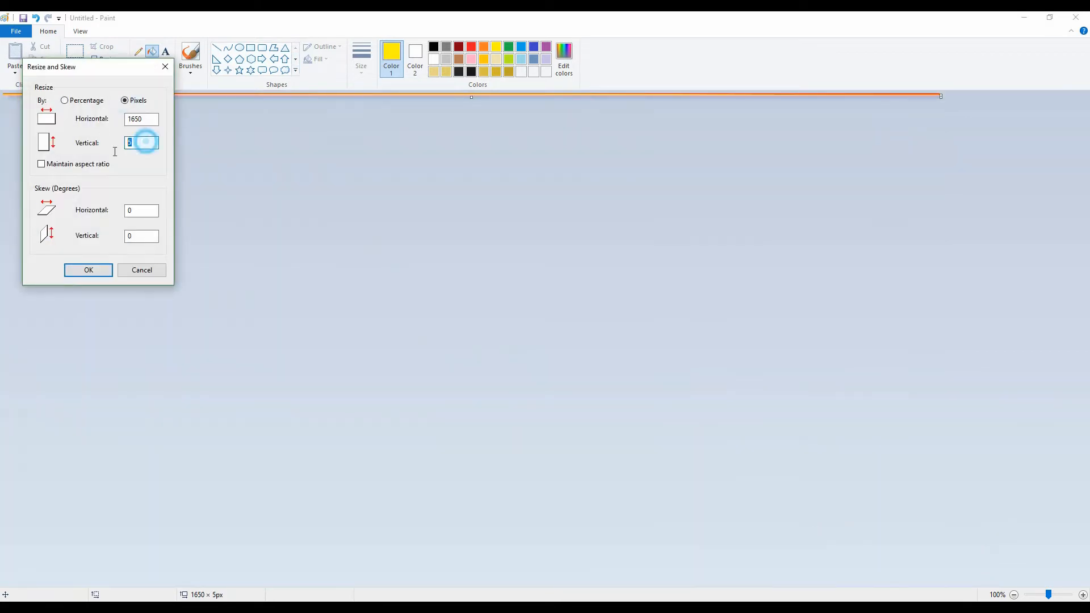
{"action": "type", "text": "862"}
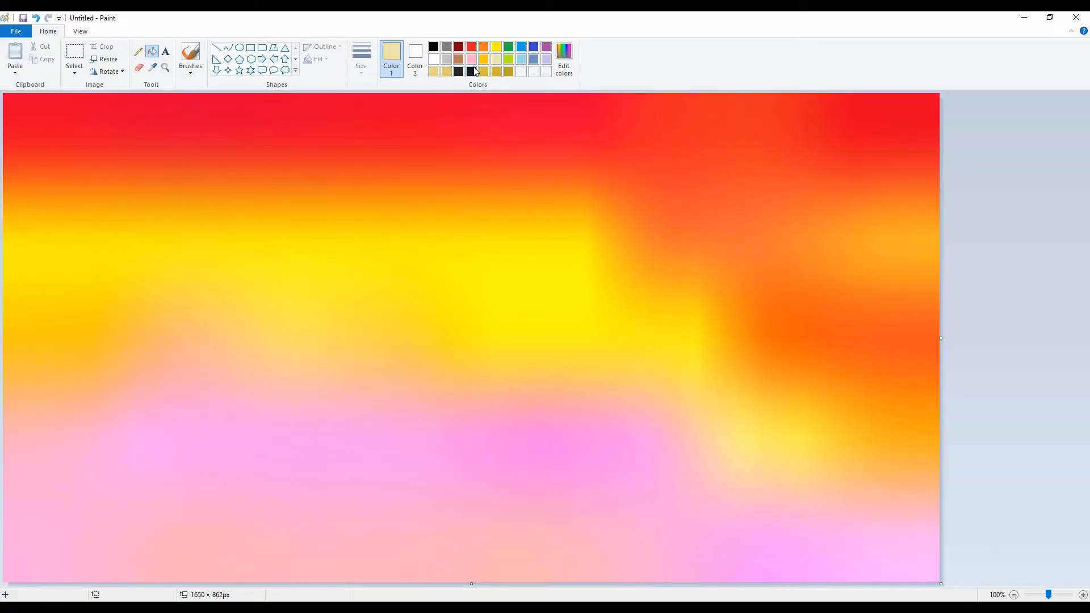
Draw a thick dark gold horizontal line about 1650 px long across the middle of the canvas.
{"action": "left_click", "coordinate": [190, 68]}
{"action": "left_click", "coordinate": [191, 90]}
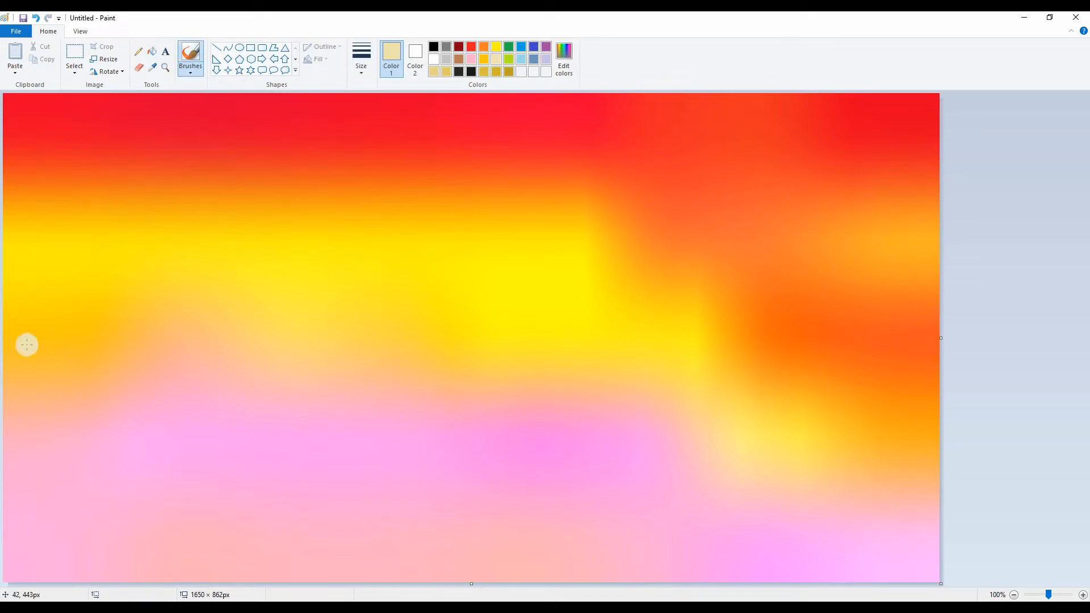
{"action": "left_click", "coordinate": [216, 48]}
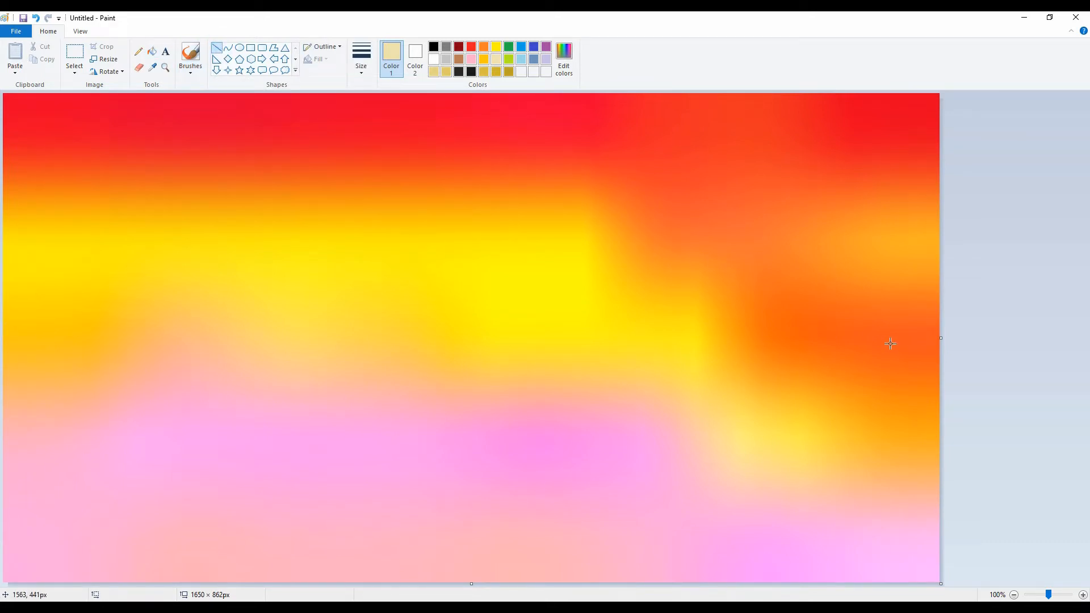
{"action": "left_click_drag", "start_coordinate": [938, 338], "coordinate": [3, 339]}
{"action": "key", "text": "ctrl+KP_Add"}
{"action": "key", "text": "ctrl+KP_Add"}
{"action": "key", "text": "ctrl+KP_Add"}
{"action": "key", "text": "ctrl+KP_Add"}
{"action": "key", "text": "ctrl+KP_Add"}
{"action": "key", "text": "ctrl+KP_Add"}
{"action": "key", "text": "ctrl+KP_Add"}
{"action": "key", "text": "ctrl+KP_Add"}
{"action": "key", "text": "ctrl+KP_Add"}
{"action": "key", "text": "ctrl+KP_Add"}
{"action": "key", "text": "ctrl+KP_Add"}
{"action": "key", "text": "ctrl+KP_Add"}
{"action": "key", "text": "ctrl+KP_Add"}
{"action": "key", "text": "ctrl+KP_Add"}
{"action": "key", "text": "ctrl+KP_Add"}
{"action": "key", "text": "ctrl+KP_Add"}
{"action": "key", "text": "ctrl+KP_Add"}
{"action": "key", "text": "ctrl+KP_Add"}
{"action": "key", "text": "ctrl+KP_Add"}
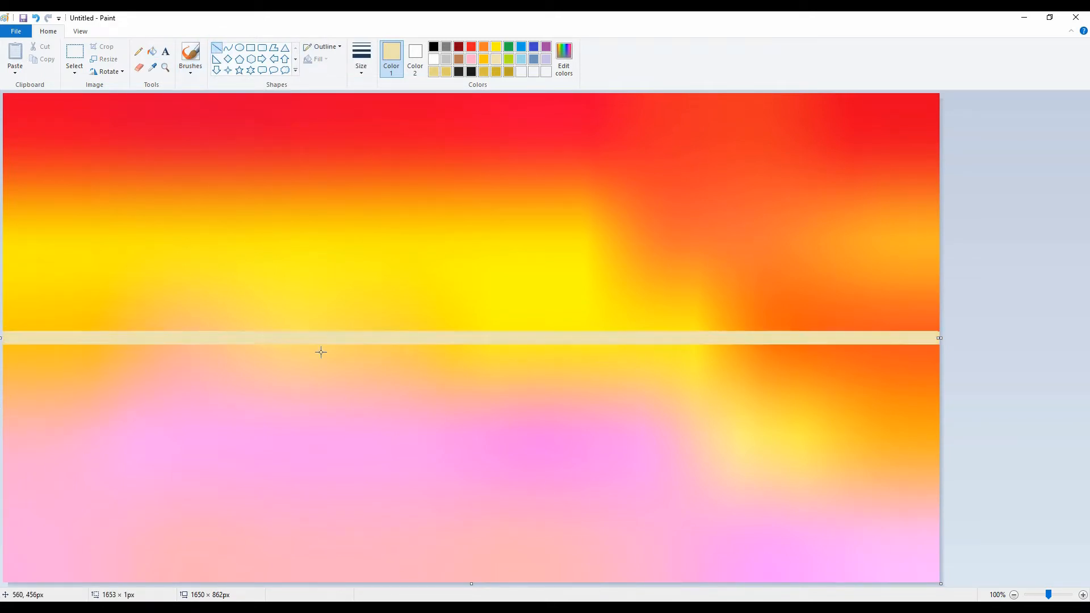
{"action": "left_click", "coordinate": [509, 71]}
{"action": "left_click", "coordinate": [1012, 291]}
Paint the farthest row of rounded mountains in pale yellow above the horizon line with a thick brush.
{"action": "left_click", "coordinate": [496, 59]}
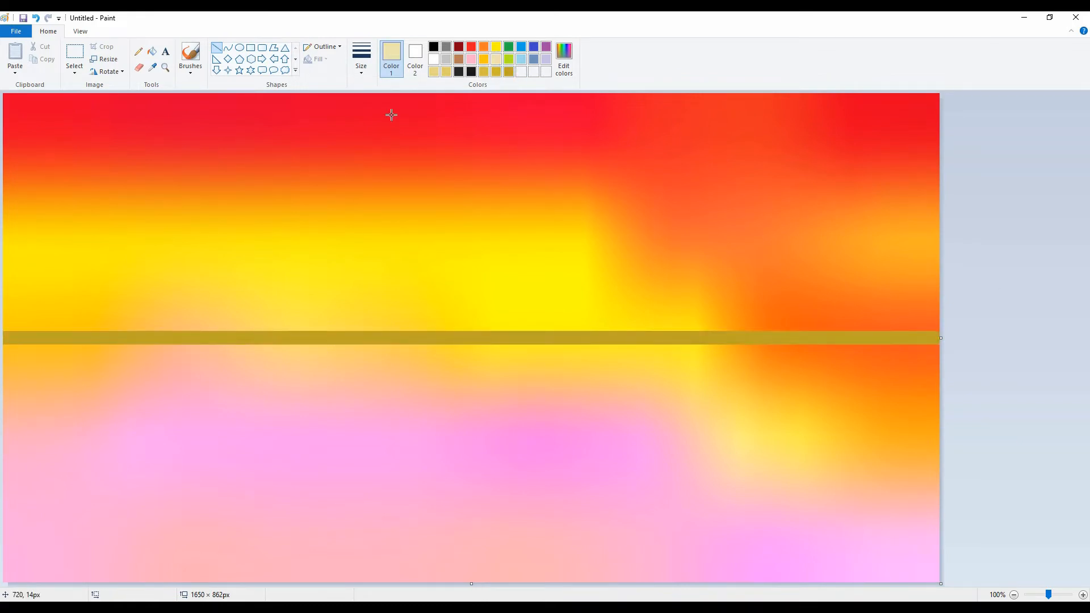
{"action": "left_click", "coordinate": [190, 69]}
{"action": "left_click", "coordinate": [190, 92]}
{"action": "mouse_move", "coordinate": [18, 272]}
{"action": "left_mouse_down"}
{"action": "mouse_move", "coordinate": [189, 223]}
{"action": "mouse_move", "coordinate": [298, 261]}
{"action": "left_mouse_up"}
{"action": "mouse_move", "coordinate": [3, 281]}
{"action": "left_mouse_down"}
{"action": "mouse_move", "coordinate": [141, 185]}
{"action": "mouse_move", "coordinate": [108, 213]}
{"action": "mouse_move", "coordinate": [215, 260]}
{"action": "mouse_move", "coordinate": [460, 216]}
{"action": "mouse_move", "coordinate": [513, 250]}
{"action": "mouse_move", "coordinate": [593, 196]}
{"action": "mouse_move", "coordinate": [760, 243]}
{"action": "mouse_move", "coordinate": [902, 223]}
{"action": "mouse_move", "coordinate": [895, 233]}
{"action": "mouse_move", "coordinate": [737, 240]}
{"action": "mouse_move", "coordinate": [620, 202]}
{"action": "mouse_move", "coordinate": [440, 216]}
{"action": "mouse_move", "coordinate": [315, 248]}
{"action": "mouse_move", "coordinate": [440, 221]}
{"action": "mouse_move", "coordinate": [411, 222]}
{"action": "mouse_move", "coordinate": [656, 244]}
{"action": "mouse_move", "coordinate": [579, 250]}
{"action": "mouse_move", "coordinate": [820, 223]}
{"action": "mouse_move", "coordinate": [900, 248]}
{"action": "left_mouse_up"}
{"action": "key", "text": "ctrl+z"}
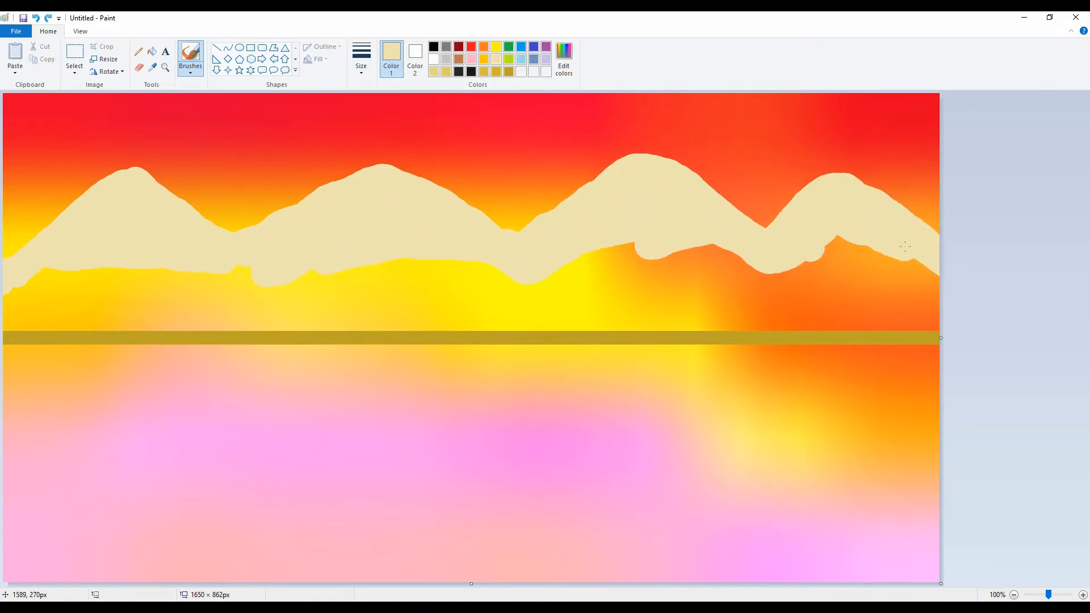
Paint two overlapping mountain rows in front of the pale one, each in a slightly darker sandy yellow.
{"action": "mouse_move", "coordinate": [8, 214]}
{"action": "left_mouse_down"}
{"action": "mouse_move", "coordinate": [230, 206]}
{"action": "mouse_move", "coordinate": [361, 238]}
{"action": "mouse_move", "coordinate": [559, 186]}
{"action": "mouse_move", "coordinate": [939, 224]}
{"action": "left_mouse_up"}
{"action": "mouse_move", "coordinate": [4, 281]}
{"action": "left_mouse_down"}
{"action": "mouse_move", "coordinate": [40, 267]}
{"action": "mouse_move", "coordinate": [346, 285]}
{"action": "mouse_move", "coordinate": [642, 244]}
{"action": "mouse_move", "coordinate": [845, 267]}
{"action": "mouse_move", "coordinate": [652, 298]}
{"action": "mouse_move", "coordinate": [156, 324]}
{"action": "mouse_move", "coordinate": [23, 319]}
{"action": "mouse_move", "coordinate": [619, 289]}
{"action": "left_mouse_up"}
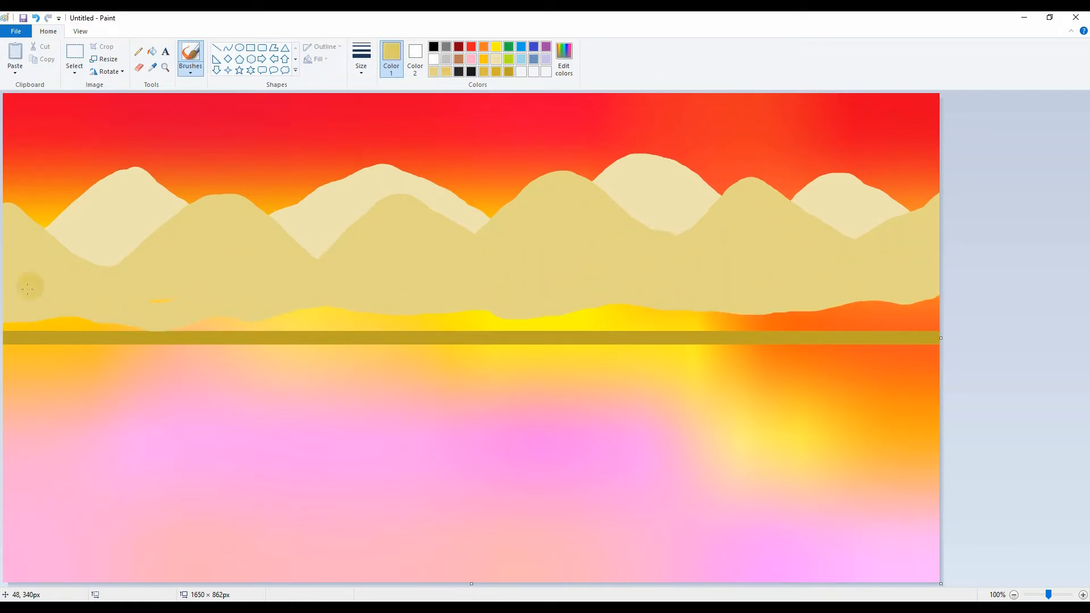
{"action": "mouse_move", "coordinate": [27, 288]}
{"action": "left_mouse_down"}
{"action": "mouse_move", "coordinate": [81, 238]}
{"action": "mouse_move", "coordinate": [234, 291]}
{"action": "mouse_move", "coordinate": [332, 246]}
{"action": "mouse_move", "coordinate": [461, 245]}
{"action": "mouse_move", "coordinate": [590, 264]}
{"action": "mouse_move", "coordinate": [839, 217]}
{"action": "mouse_move", "coordinate": [916, 292]}
{"action": "mouse_move", "coordinate": [605, 289]}
{"action": "mouse_move", "coordinate": [471, 270]}
{"action": "mouse_move", "coordinate": [277, 282]}
{"action": "mouse_move", "coordinate": [120, 256]}
{"action": "mouse_move", "coordinate": [31, 296]}
{"action": "mouse_move", "coordinate": [79, 273]}
{"action": "mouse_move", "coordinate": [683, 259]}
{"action": "mouse_move", "coordinate": [870, 280]}
{"action": "mouse_move", "coordinate": [453, 306]}
{"action": "mouse_move", "coordinate": [481, 305]}
{"action": "left_mouse_up"}
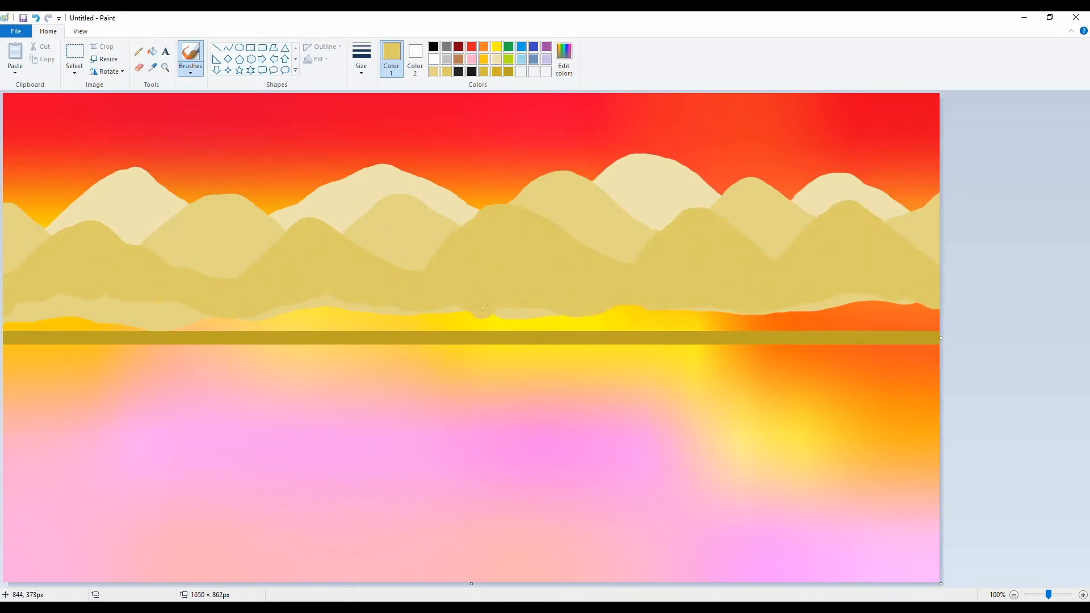
Paint a fourth, lower row of mountains in deep gold and fill it down to the horizon line.
{"action": "left_click", "coordinate": [496, 72]}
{"action": "mouse_move", "coordinate": [11, 317]}
{"action": "left_mouse_down"}
{"action": "mouse_move", "coordinate": [167, 266]}
{"action": "mouse_move", "coordinate": [513, 292]}
{"action": "mouse_move", "coordinate": [755, 271]}
{"action": "mouse_move", "coordinate": [936, 239]}
{"action": "left_mouse_up"}
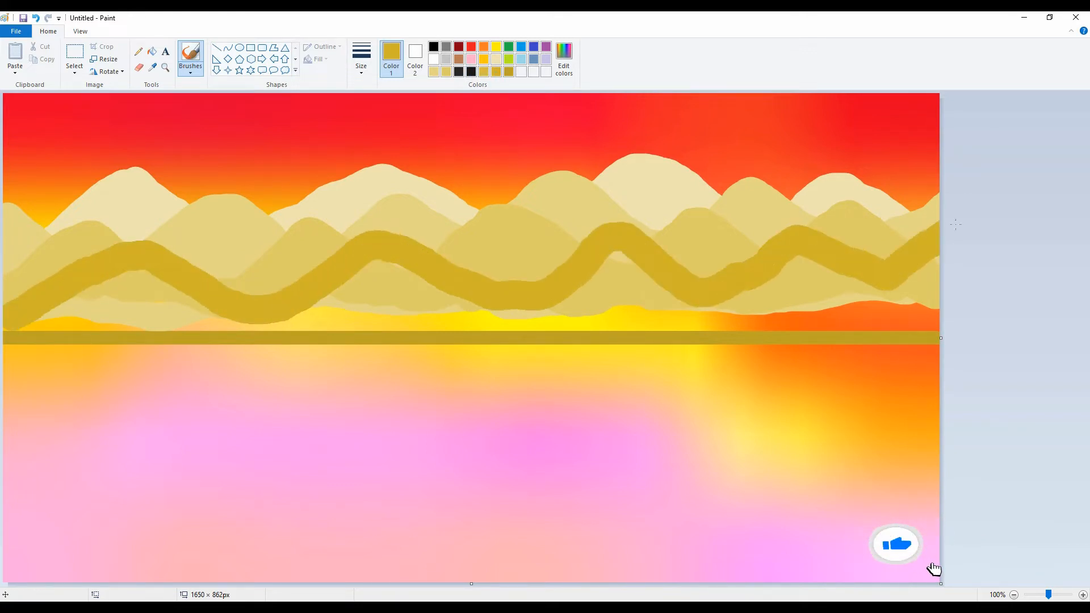
{"action": "mouse_move", "coordinate": [45, 317]}
{"action": "left_mouse_down"}
{"action": "mouse_move", "coordinate": [122, 285]}
{"action": "mouse_move", "coordinate": [56, 326]}
{"action": "mouse_move", "coordinate": [199, 323]}
{"action": "mouse_move", "coordinate": [397, 284]}
{"action": "mouse_move", "coordinate": [362, 321]}
{"action": "mouse_move", "coordinate": [681, 295]}
{"action": "mouse_move", "coordinate": [614, 340]}
{"action": "mouse_move", "coordinate": [852, 272]}
{"action": "mouse_move", "coordinate": [813, 293]}
{"action": "mouse_move", "coordinate": [624, 326]}
{"action": "mouse_move", "coordinate": [823, 335]}
{"action": "mouse_move", "coordinate": [194, 315]}
{"action": "mouse_move", "coordinate": [11, 322]}
{"action": "left_mouse_up"}
Paint the nearest row of mountains in dark gold and fill its interior down to the horizon line.
{"action": "left_click", "coordinate": [508, 71]}
{"action": "mouse_move", "coordinate": [928, 330]}
{"action": "left_mouse_down"}
{"action": "mouse_move", "coordinate": [880, 290]}
{"action": "mouse_move", "coordinate": [878, 271]}
{"action": "mouse_move", "coordinate": [802, 327]}
{"action": "mouse_move", "coordinate": [702, 283]}
{"action": "mouse_move", "coordinate": [603, 345]}
{"action": "mouse_move", "coordinate": [509, 277]}
{"action": "left_mouse_up"}
{"action": "key", "text": "ctrl+z"}
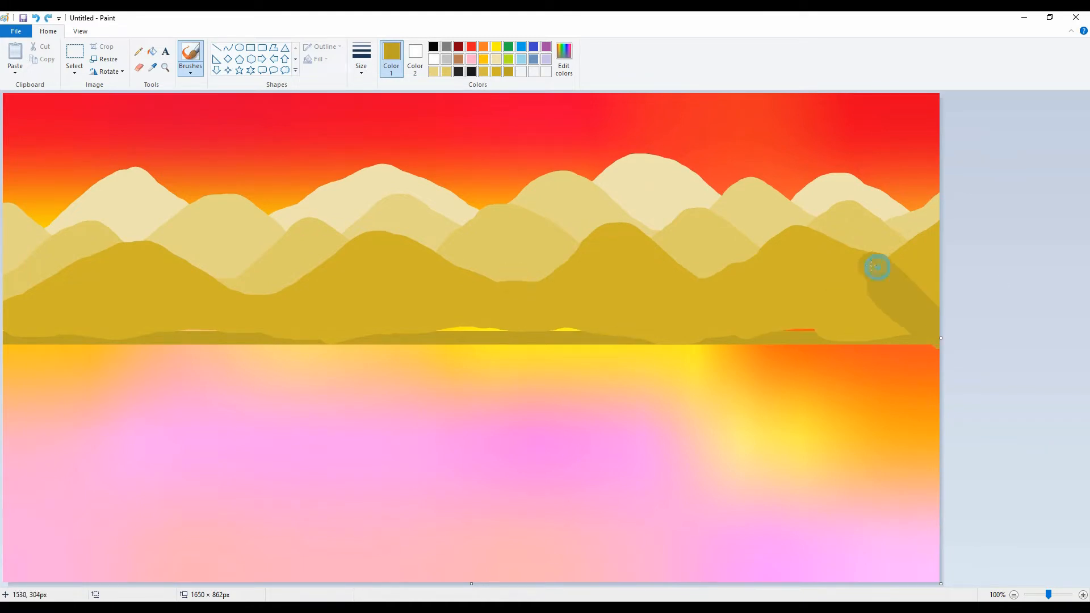
{"action": "mouse_move", "coordinate": [874, 266]}
{"action": "left_mouse_down"}
{"action": "mouse_move", "coordinate": [781, 317]}
{"action": "mouse_move", "coordinate": [703, 288]}
{"action": "mouse_move", "coordinate": [715, 255]}
{"action": "mouse_move", "coordinate": [624, 314]}
{"action": "mouse_move", "coordinate": [548, 299]}
{"action": "mouse_move", "coordinate": [585, 301]}
{"action": "mouse_move", "coordinate": [513, 262]}
{"action": "mouse_move", "coordinate": [426, 319]}
{"action": "mouse_move", "coordinate": [232, 276]}
{"action": "mouse_move", "coordinate": [161, 314]}
{"action": "mouse_move", "coordinate": [92, 303]}
{"action": "mouse_move", "coordinate": [8, 269]}
{"action": "mouse_move", "coordinate": [1, 247]}
{"action": "mouse_move", "coordinate": [5, 285]}
{"action": "mouse_move", "coordinate": [56, 315]}
{"action": "mouse_move", "coordinate": [55, 328]}
{"action": "mouse_move", "coordinate": [141, 322]}
{"action": "mouse_move", "coordinate": [258, 277]}
{"action": "mouse_move", "coordinate": [313, 319]}
{"action": "mouse_move", "coordinate": [269, 328]}
{"action": "mouse_move", "coordinate": [321, 339]}
{"action": "left_mouse_up"}
{"action": "key", "text": "ctrl+z"}
{"action": "mouse_move", "coordinate": [161, 326]}
{"action": "left_mouse_down"}
{"action": "mouse_move", "coordinate": [261, 284]}
{"action": "mouse_move", "coordinate": [353, 322]}
{"action": "mouse_move", "coordinate": [221, 317]}
{"action": "mouse_move", "coordinate": [298, 325]}
{"action": "left_mouse_up"}
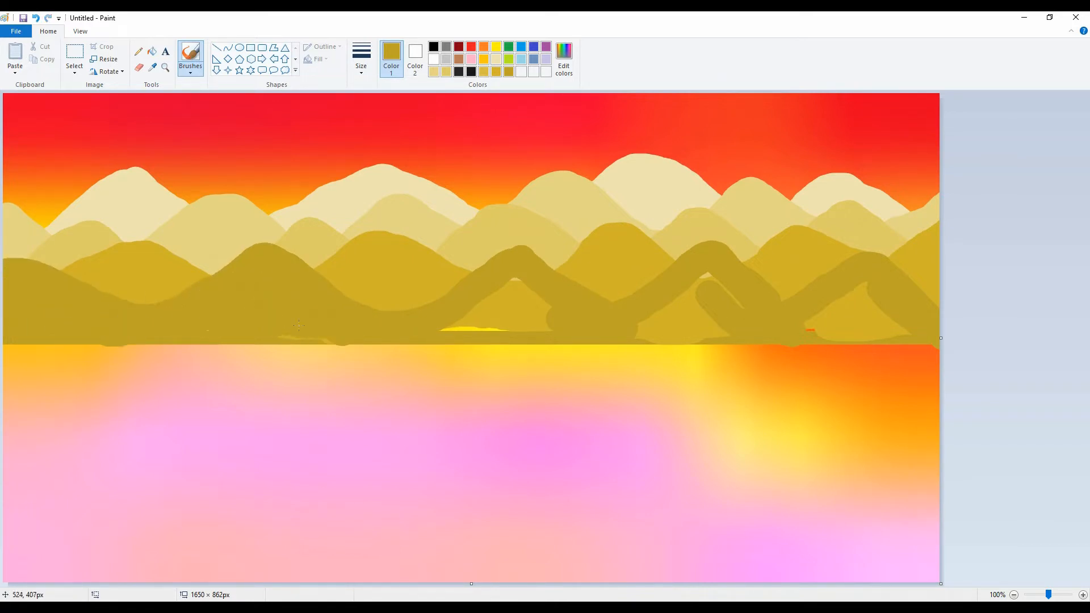
{"action": "left_click_drag", "start_coordinate": [480, 321], "coordinate": [471, 324]}
{"action": "mouse_move", "coordinate": [644, 328]}
{"action": "left_mouse_down"}
{"action": "mouse_move", "coordinate": [774, 306]}
{"action": "mouse_move", "coordinate": [746, 290]}
{"action": "mouse_move", "coordinate": [647, 330]}
{"action": "left_mouse_up"}
{"action": "mouse_move", "coordinate": [722, 325]}
{"action": "left_mouse_down"}
{"action": "mouse_move", "coordinate": [867, 291]}
{"action": "mouse_move", "coordinate": [899, 330]}
{"action": "mouse_move", "coordinate": [851, 329]}
{"action": "left_mouse_up"}
Cover the area below the horizon with pale sand color using a textured brush, adding low mounds along the base of the mountains.
{"action": "left_click", "coordinate": [446, 71]}
{"action": "left_click", "coordinate": [191, 74]}
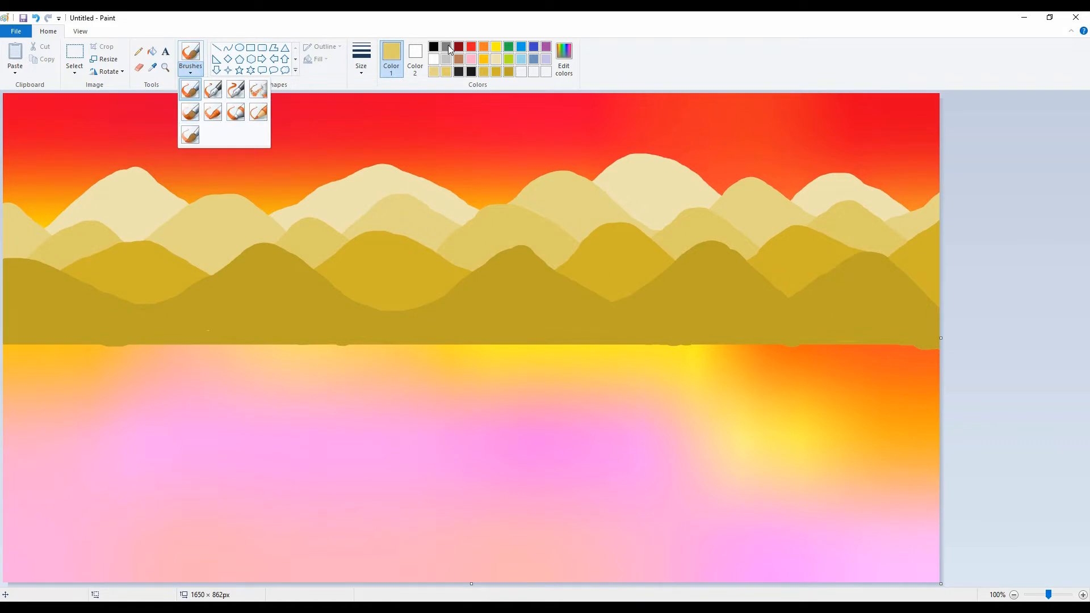
{"action": "left_click", "coordinate": [216, 47]}
{"action": "left_click", "coordinate": [446, 47]}
{"action": "left_click", "coordinate": [191, 71]}
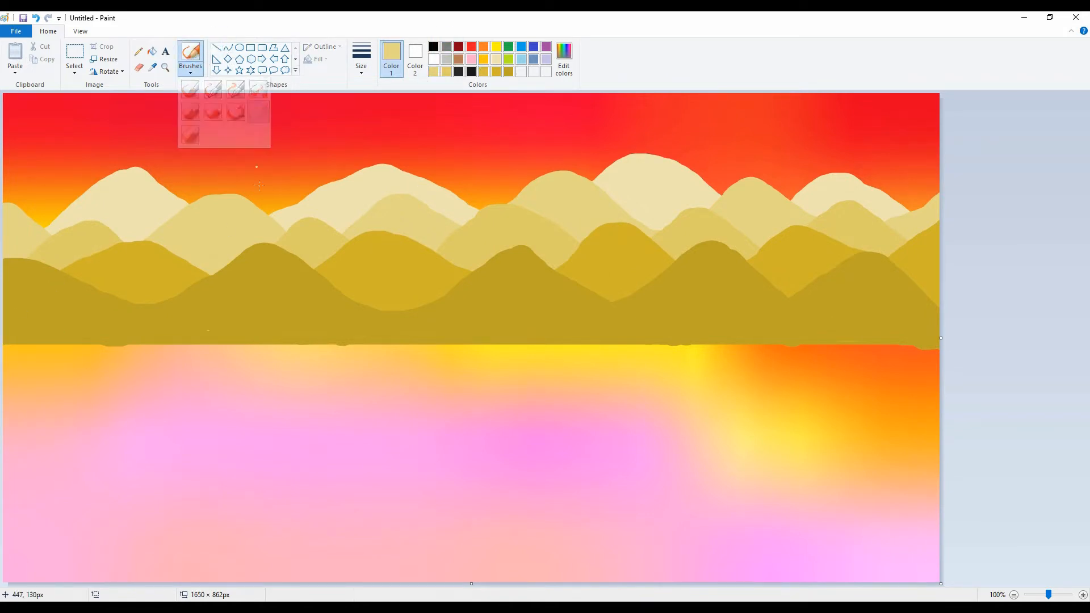
{"action": "left_click", "coordinate": [194, 94]}
{"action": "left_click_drag", "start_coordinate": [430, 344], "coordinate": [315, 460]}
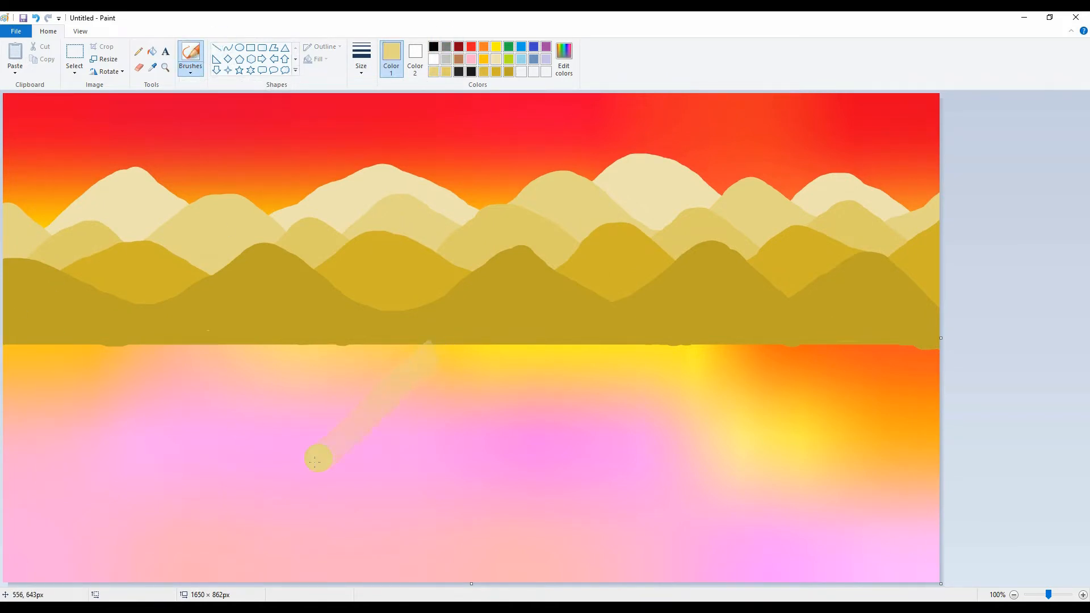
{"action": "mouse_move", "coordinate": [112, 531]}
{"action": "left_mouse_down"}
{"action": "mouse_move", "coordinate": [132, 468]}
{"action": "mouse_move", "coordinate": [338, 353]}
{"action": "mouse_move", "coordinate": [121, 343]}
{"action": "mouse_move", "coordinate": [75, 386]}
{"action": "mouse_move", "coordinate": [183, 389]}
{"action": "left_mouse_up"}
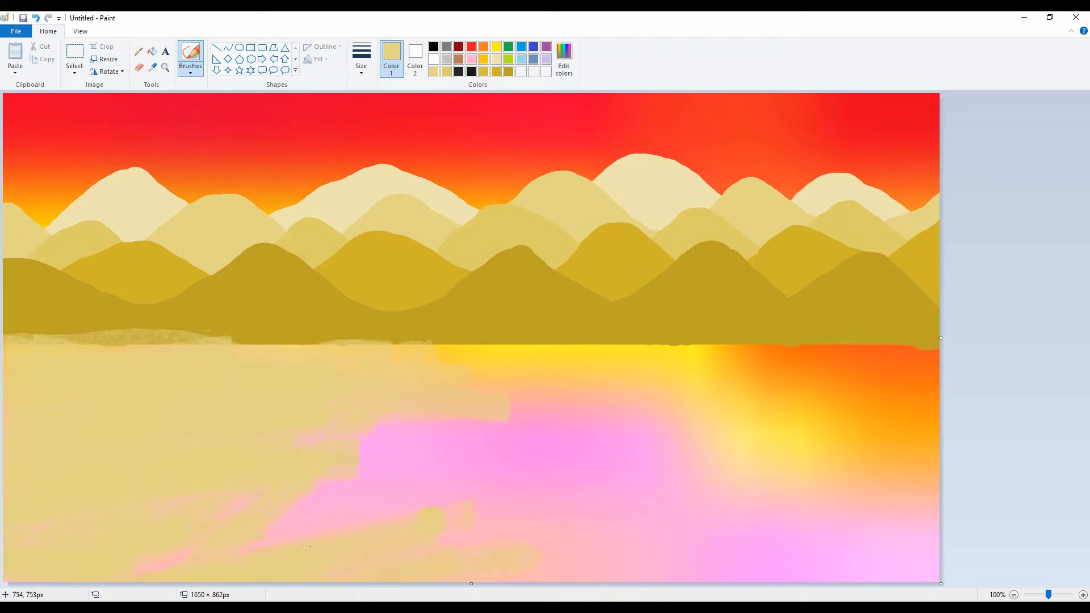
{"action": "mouse_move", "coordinate": [727, 587]}
{"action": "left_mouse_down"}
{"action": "mouse_move", "coordinate": [834, 564]}
{"action": "mouse_move", "coordinate": [778, 528]}
{"action": "mouse_move", "coordinate": [482, 476]}
{"action": "mouse_move", "coordinate": [773, 388]}
{"action": "mouse_move", "coordinate": [791, 486]}
{"action": "left_mouse_up"}
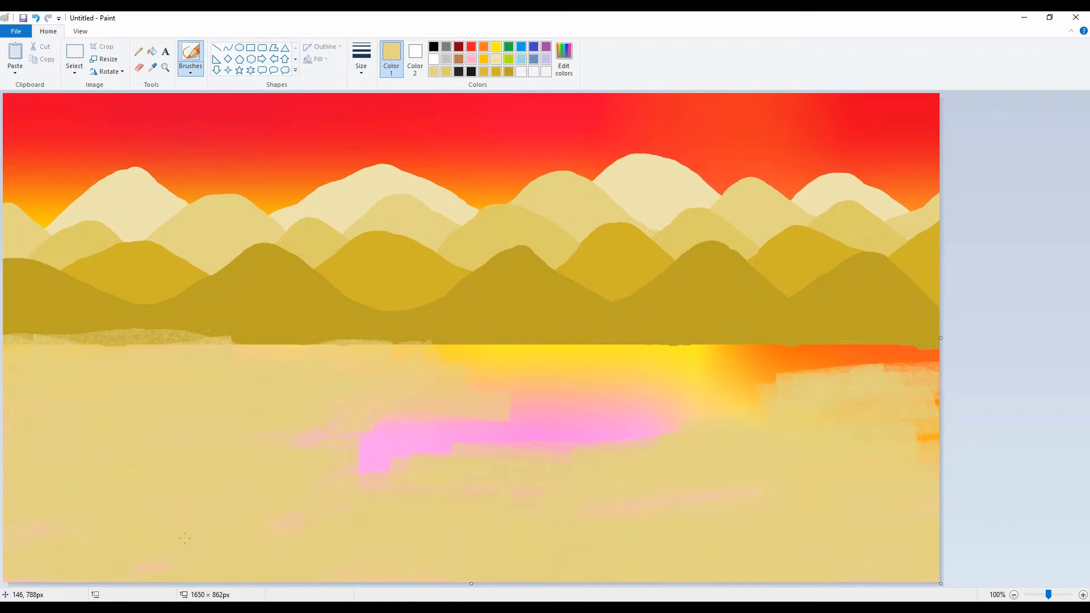
{"action": "left_click_drag", "start_coordinate": [364, 454], "coordinate": [679, 420]}
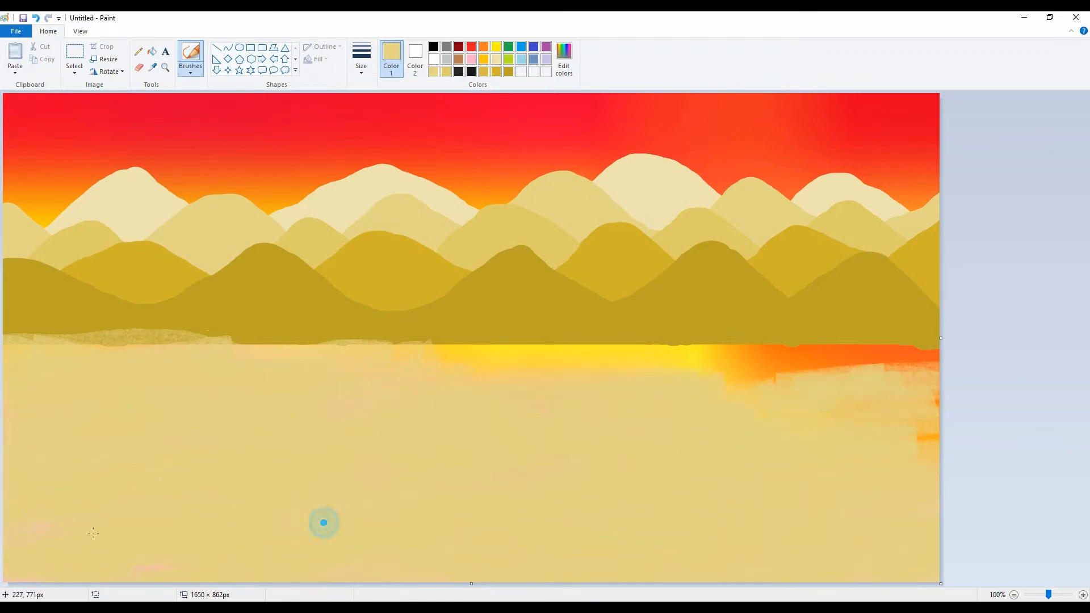
{"action": "mouse_move", "coordinate": [919, 448]}
{"action": "left_mouse_down"}
{"action": "mouse_move", "coordinate": [931, 419]}
{"action": "mouse_move", "coordinate": [927, 399]}
{"action": "mouse_move", "coordinate": [912, 430]}
{"action": "mouse_move", "coordinate": [866, 360]}
{"action": "mouse_move", "coordinate": [930, 358]}
{"action": "mouse_move", "coordinate": [756, 361]}
{"action": "left_mouse_up"}
{"action": "left_click_drag", "start_coordinate": [441, 369], "coordinate": [446, 364]}
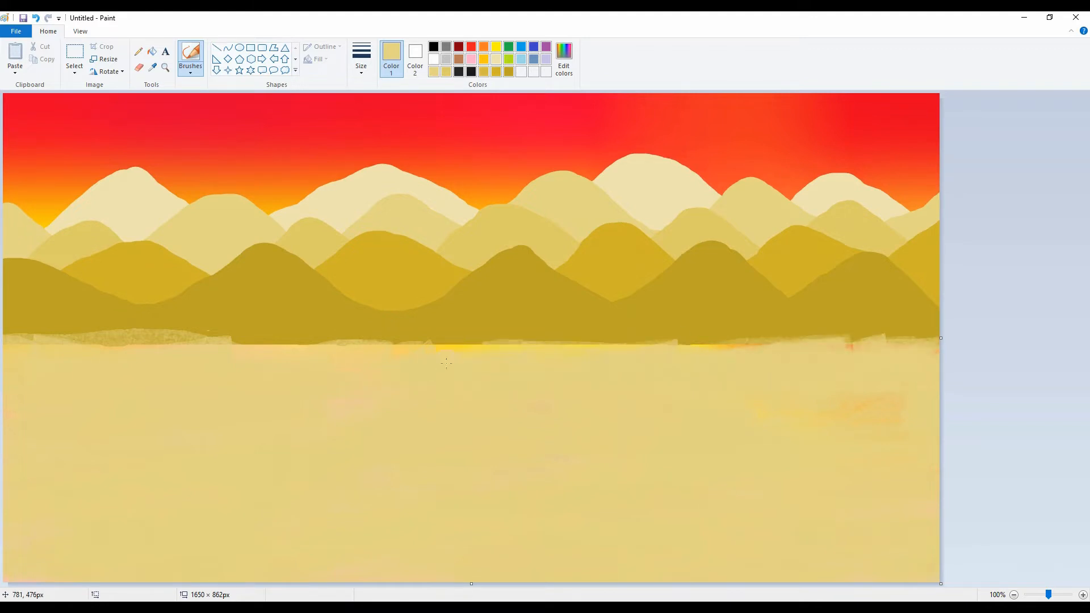
{"action": "mouse_move", "coordinate": [13, 341]}
{"action": "left_mouse_down"}
{"action": "mouse_move", "coordinate": [140, 345]}
{"action": "mouse_move", "coordinate": [41, 340]}
{"action": "left_mouse_up"}
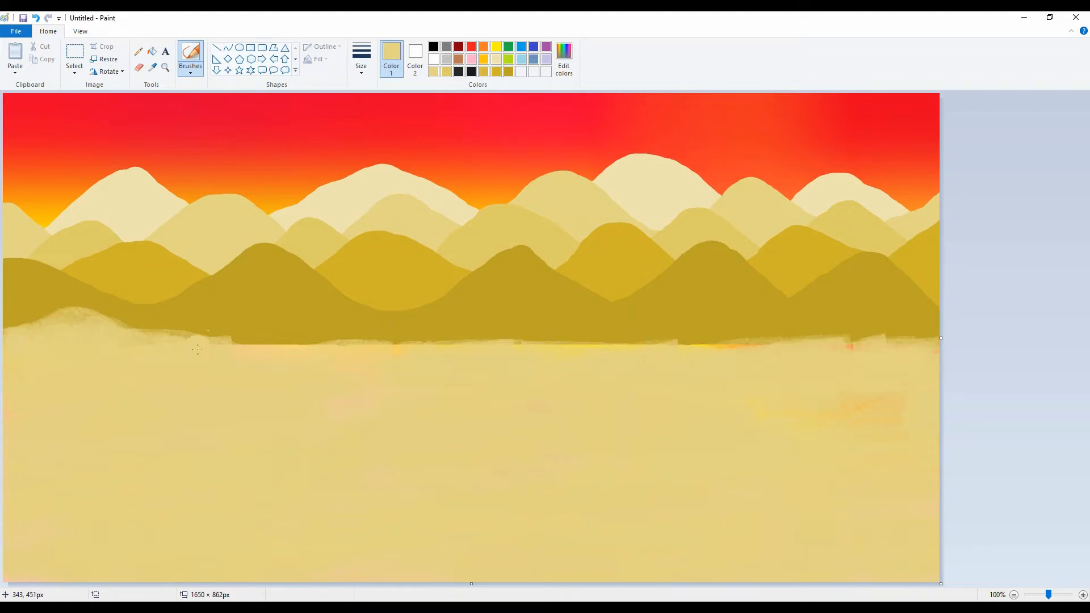
{"action": "mouse_move", "coordinate": [197, 349]}
{"action": "left_mouse_down"}
{"action": "mouse_move", "coordinate": [244, 330]}
{"action": "mouse_move", "coordinate": [281, 350]}
{"action": "mouse_move", "coordinate": [419, 354]}
{"action": "mouse_move", "coordinate": [485, 347]}
{"action": "mouse_move", "coordinate": [490, 330]}
{"action": "mouse_move", "coordinate": [481, 334]}
{"action": "mouse_move", "coordinate": [505, 340]}
{"action": "mouse_move", "coordinate": [305, 355]}
{"action": "mouse_move", "coordinate": [557, 337]}
{"action": "mouse_move", "coordinate": [540, 345]}
{"action": "mouse_move", "coordinate": [672, 340]}
{"action": "mouse_move", "coordinate": [590, 356]}
{"action": "mouse_move", "coordinate": [776, 342]}
{"action": "mouse_move", "coordinate": [864, 341]}
{"action": "left_mouse_up"}
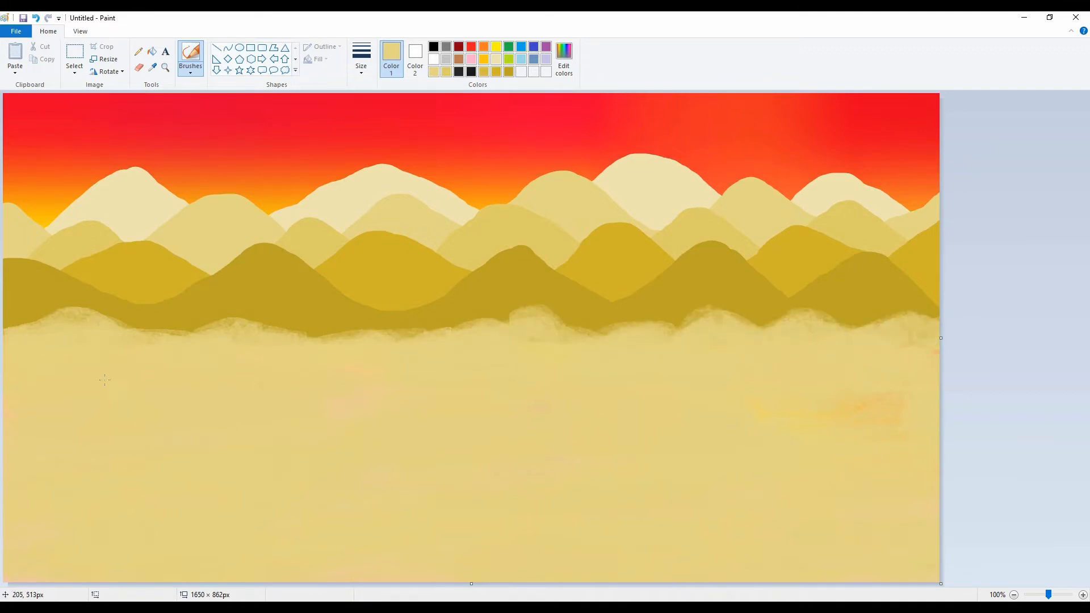
Draw a thin gray horizontal line about 1811 px long across the base of the mountains and nudge it slightly down.
{"action": "left_click", "coordinate": [446, 47]}
{"action": "left_click", "coordinate": [217, 47]}
{"action": "left_click_drag", "start_coordinate": [3, 334], "coordinate": [1030, 347]}
{"action": "key", "text": "ctrl+minus"}
{"action": "key", "text": "ctrl+minus"}
{"action": "key", "text": "ctrl+minus"}
{"action": "key", "text": "ctrl+minus"}
{"action": "key", "text": "ctrl+minus"}
{"action": "key", "text": "ctrl+minus"}
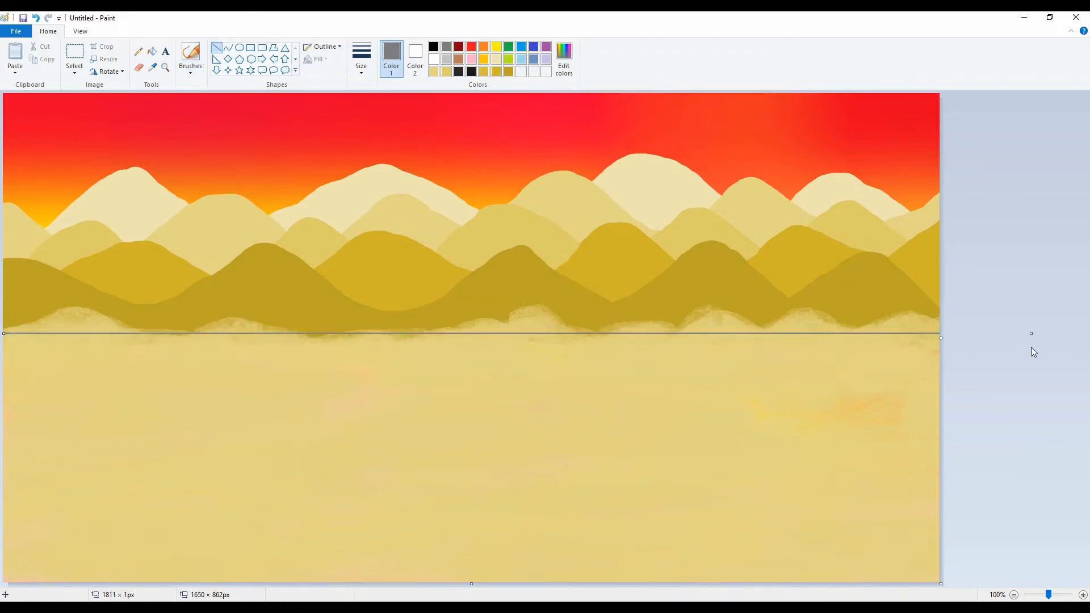
{"action": "key", "text": "Down"}
{"action": "key", "text": "Down"}
{"action": "key", "text": "Down"}
{"action": "key", "text": "Down"}
{"action": "key", "text": "Down"}
{"action": "key", "text": "Down"}
{"action": "key", "text": "Down"}
{"action": "key", "text": "Down"}
{"action": "key", "text": "Down"}
{"action": "key", "text": "Down"}
{"action": "key", "text": "Down"}
{"action": "key", "text": "Down"}
{"action": "key", "text": "Down"}
{"action": "key", "text": "Down"}
{"action": "key", "text": "Down"}
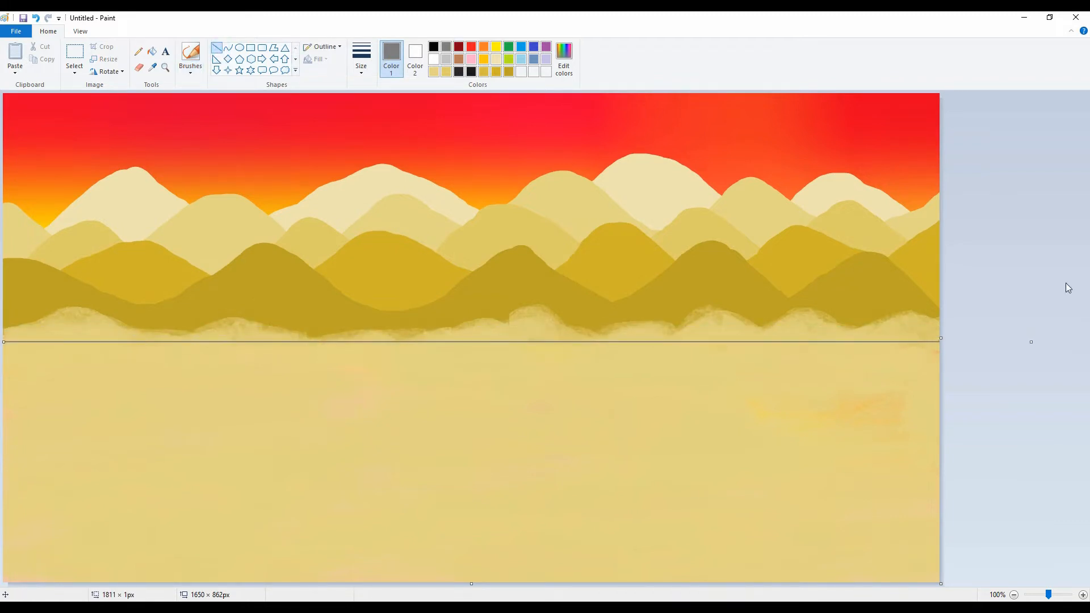
Recolor the horizon line dark gold, thicken and raise it over the sand mounds, and brush dark gold over the mounds still showing.
{"action": "left_click", "coordinate": [508, 71]}
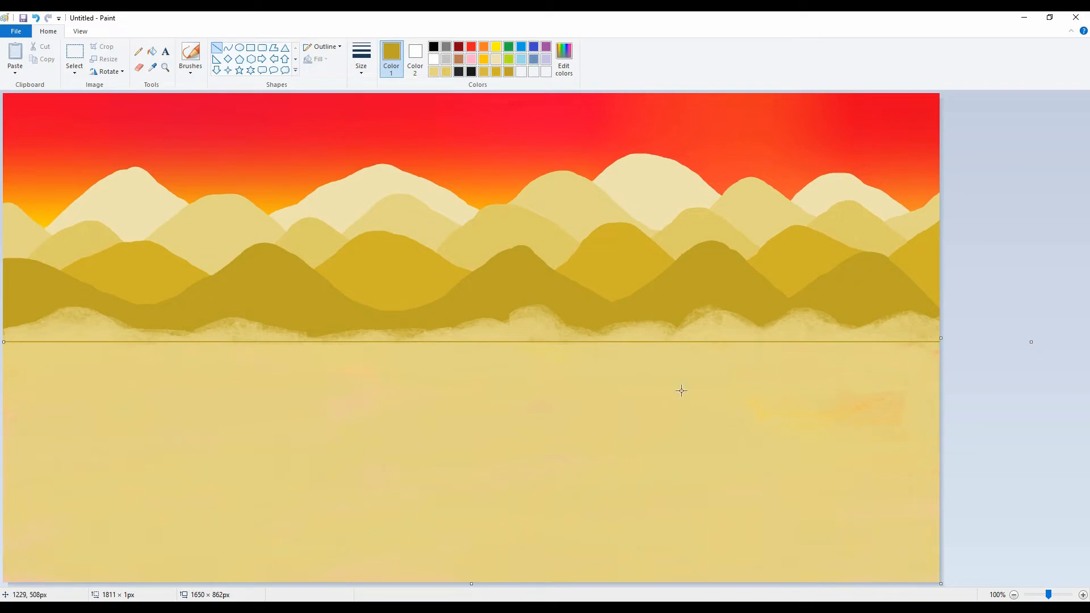
{"action": "key", "text": "ctrl+plus"}
{"action": "key", "text": "ctrl+plus"}
{"action": "key", "text": "ctrl+plus"}
{"action": "key", "text": "ctrl+plus"}
{"action": "key", "text": "ctrl+plus"}
{"action": "key", "text": "ctrl+plus"}
{"action": "key", "text": "ctrl+plus"}
{"action": "key", "text": "ctrl+plus"}
{"action": "key", "text": "ctrl+plus"}
{"action": "key", "text": "ctrl+plus"}
{"action": "key", "text": "ctrl+plus"}
{"action": "key", "text": "ctrl+plus"}
{"action": "key", "text": "ctrl+plus"}
{"action": "key", "text": "ctrl+plus"}
{"action": "key", "text": "ctrl+plus"}
{"action": "key", "text": "ctrl+plus"}
{"action": "key", "text": "ctrl+plus"}
{"action": "key", "text": "ctrl+plus"}
{"action": "key", "text": "ctrl+plus"}
{"action": "key", "text": "ctrl+plus"}
{"action": "key", "text": "Up"}
{"action": "key", "text": "Up"}
{"action": "key", "text": "Up"}
{"action": "key", "text": "Up"}
{"action": "key", "text": "Up"}
{"action": "key", "text": "Up"}
{"action": "key", "text": "Up"}
{"action": "key", "text": "Up"}
{"action": "key", "text": "Up"}
{"action": "key", "text": "Up"}
{"action": "key", "text": "Up"}
{"action": "key", "text": "Up"}
{"action": "key", "text": "Up"}
{"action": "key", "text": "Up"}
{"action": "key", "text": "Up"}
{"action": "key", "text": "Up"}
{"action": "key", "text": "Up"}
{"action": "key", "text": "Up"}
{"action": "key", "text": "Up"}
{"action": "key", "text": "Up"}
{"action": "key", "text": "Up"}
{"action": "key", "text": "Up"}
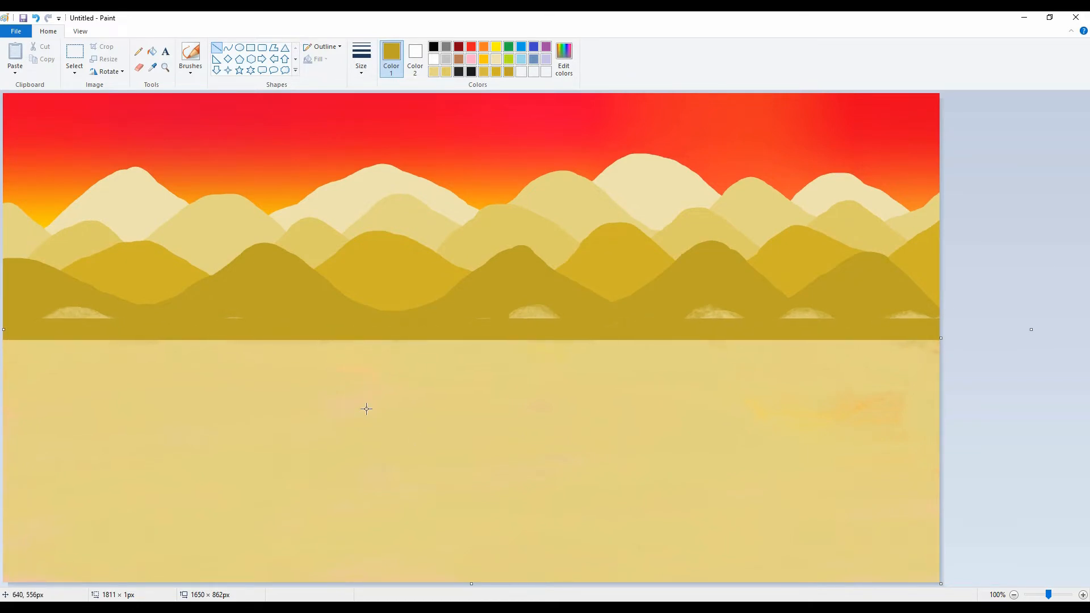
{"action": "left_click", "coordinate": [191, 57]}
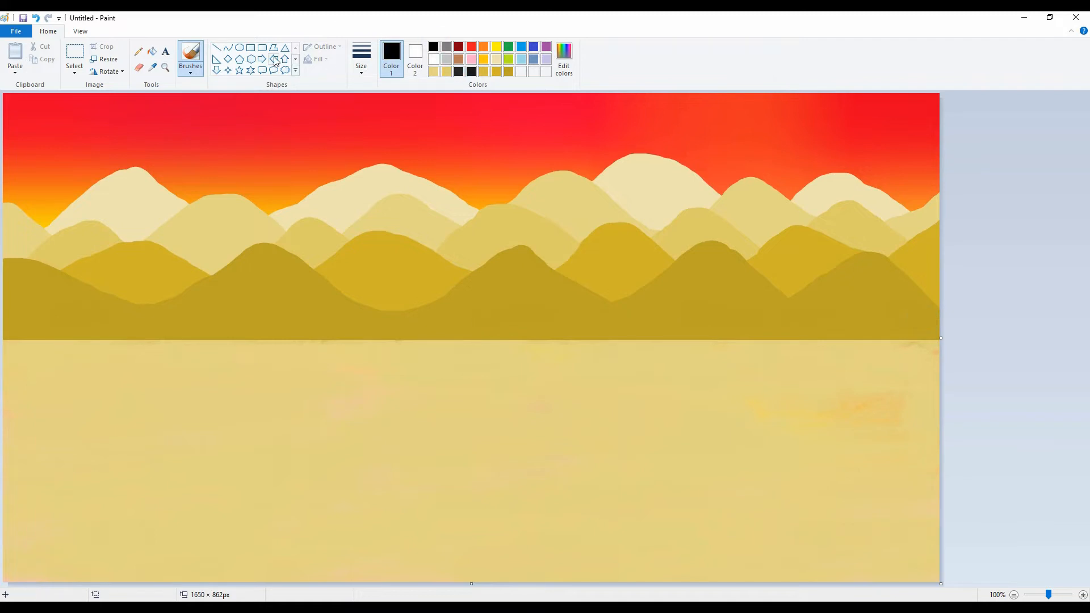
Outline a road in thick black with the Polygon shape, about 1043 x 456 px, narrowing from the canvas's lower-left corner to the horizon.
{"action": "left_click", "coordinate": [415, 57]}
{"action": "left_click", "coordinate": [273, 48]}
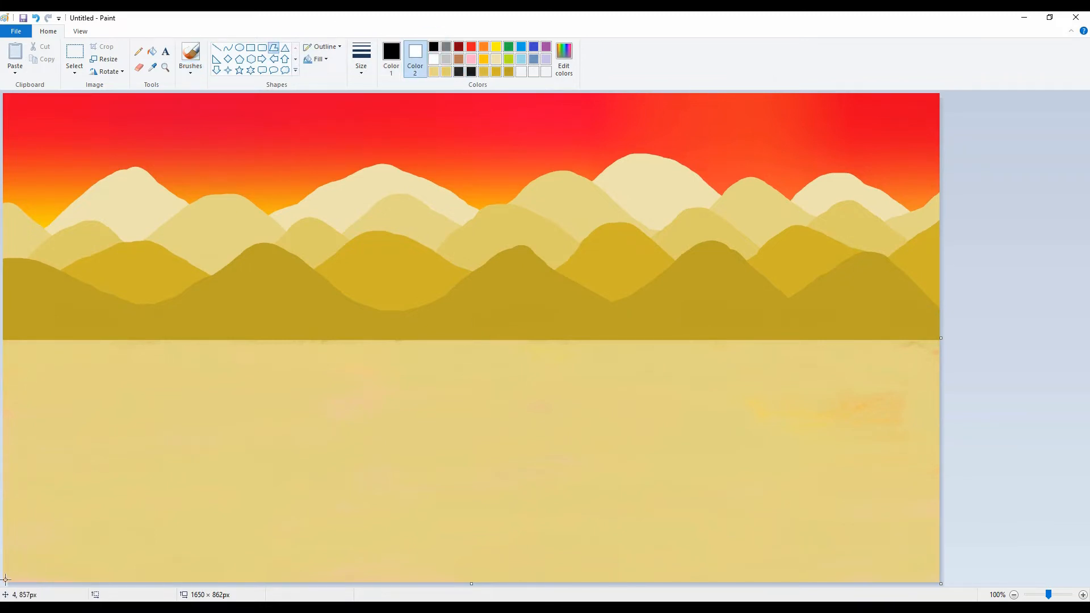
{"action": "left_click_drag", "start_coordinate": [23, 573], "coordinate": [584, 341]}
{"action": "key", "text": "ctrl+minus"}
{"action": "key", "text": "ctrl+minus"}
{"action": "key", "text": "ctrl+minus"}
{"action": "key", "text": "ctrl+minus"}
{"action": "key", "text": "ctrl+minus"}
{"action": "key", "text": "ctrl+minus"}
{"action": "key", "text": "ctrl+minus"}
{"action": "key", "text": "ctrl+minus"}
{"action": "key", "text": "ctrl+minus"}
{"action": "key", "text": "ctrl+minus"}
{"action": "key", "text": "ctrl+minus"}
{"action": "key", "text": "ctrl+minus"}
{"action": "key", "text": "ctrl+minus"}
{"action": "key", "text": "ctrl+minus"}
{"action": "key", "text": "ctrl+minus"}
{"action": "key", "text": "ctrl+minus"}
{"action": "key", "text": "ctrl+minus"}
{"action": "key", "text": "ctrl+plus"}
{"action": "key", "text": "ctrl+plus"}
{"action": "key", "text": "ctrl+minus"}
{"action": "key", "text": "ctrl+minus"}
{"action": "key", "text": "ctrl+minus"}
{"action": "key", "text": "ctrl+minus"}
{"action": "key", "text": "ctrl+minus"}
{"action": "key", "text": "ctrl+minus"}
{"action": "key", "text": "ctrl+minus"}
{"action": "key", "text": "ctrl+minus"}
{"action": "key", "text": "ctrl+minus"}
{"action": "key", "text": "ctrl+minus"}
{"action": "key", "text": "ctrl+minus"}
{"action": "key", "text": "ctrl+minus"}
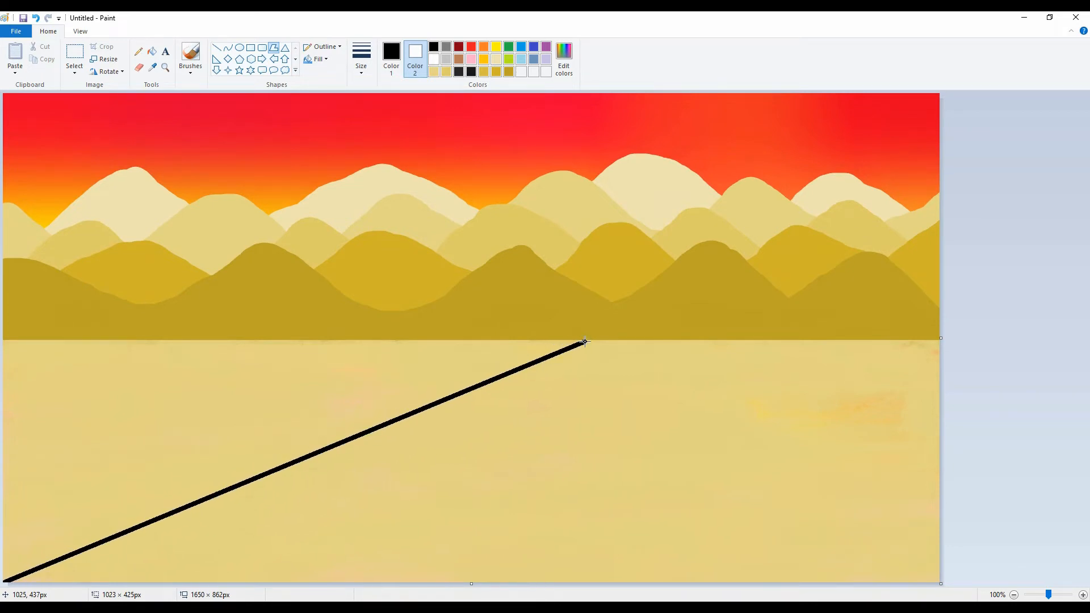
{"action": "left_click_drag", "start_coordinate": [596, 339], "coordinate": [352, 588]}
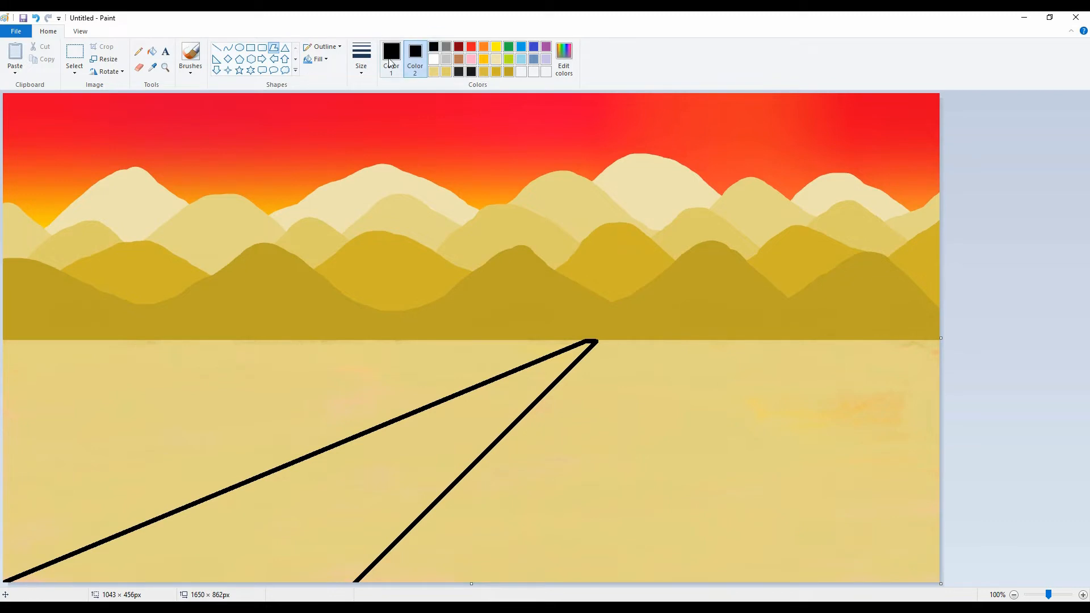
Give the road polygon a solid dark gray fill and recolor its outline to the same dark gray.
{"action": "left_click", "coordinate": [319, 60]}
{"action": "left_click", "coordinate": [329, 87]}
{"action": "left_click", "coordinate": [470, 72]}
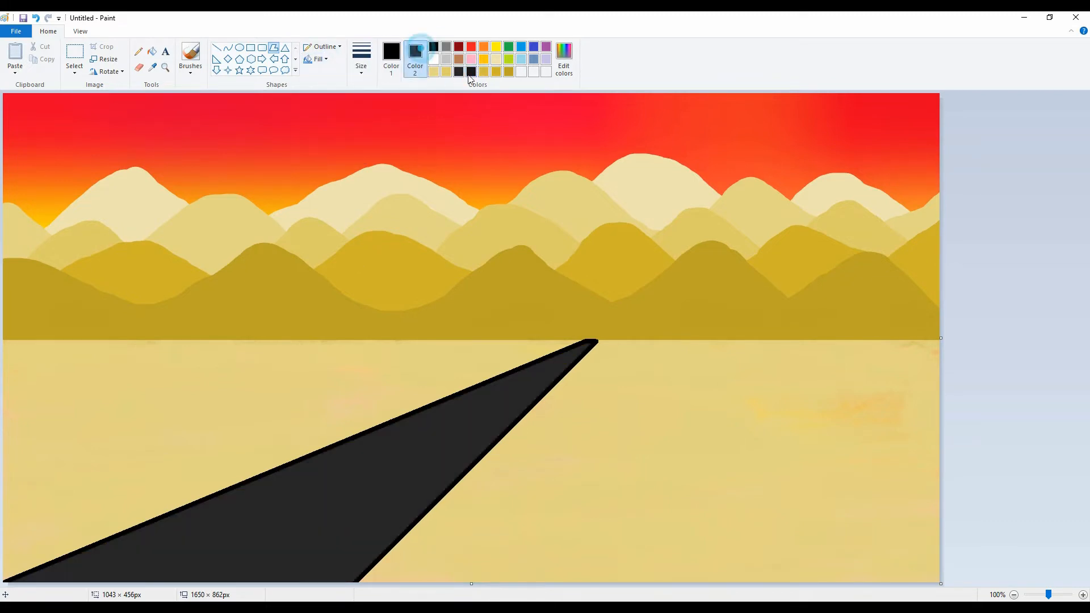
{"action": "left_click", "coordinate": [391, 59]}
{"action": "left_click", "coordinate": [459, 71]}
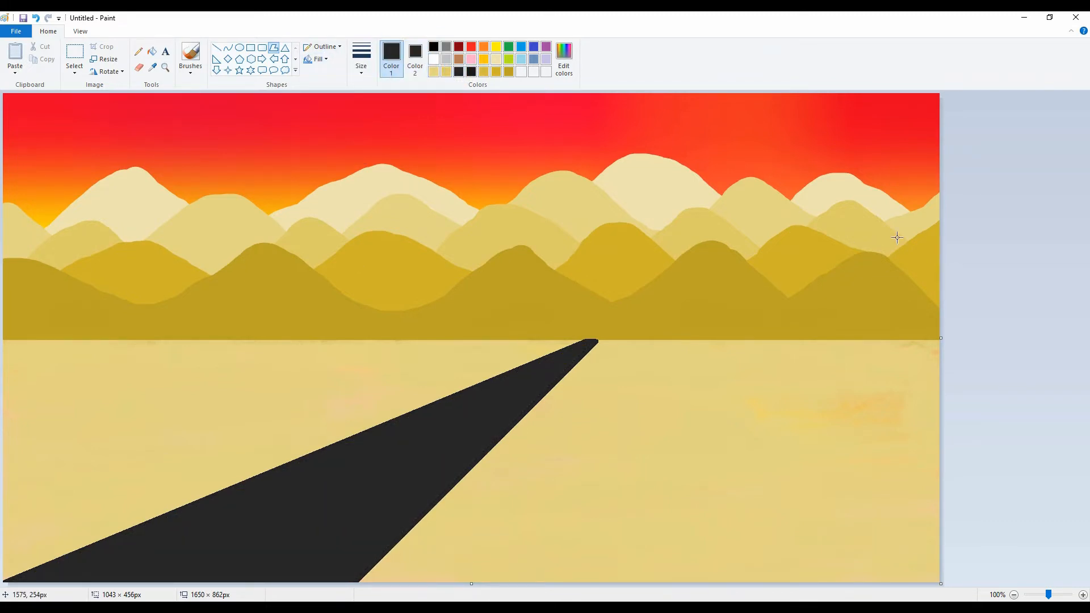
Draw a thin white line about 1033 x 434 px along the road's left edge, nudged right and down onto the asphalt.
{"action": "left_click", "coordinate": [519, 215]}
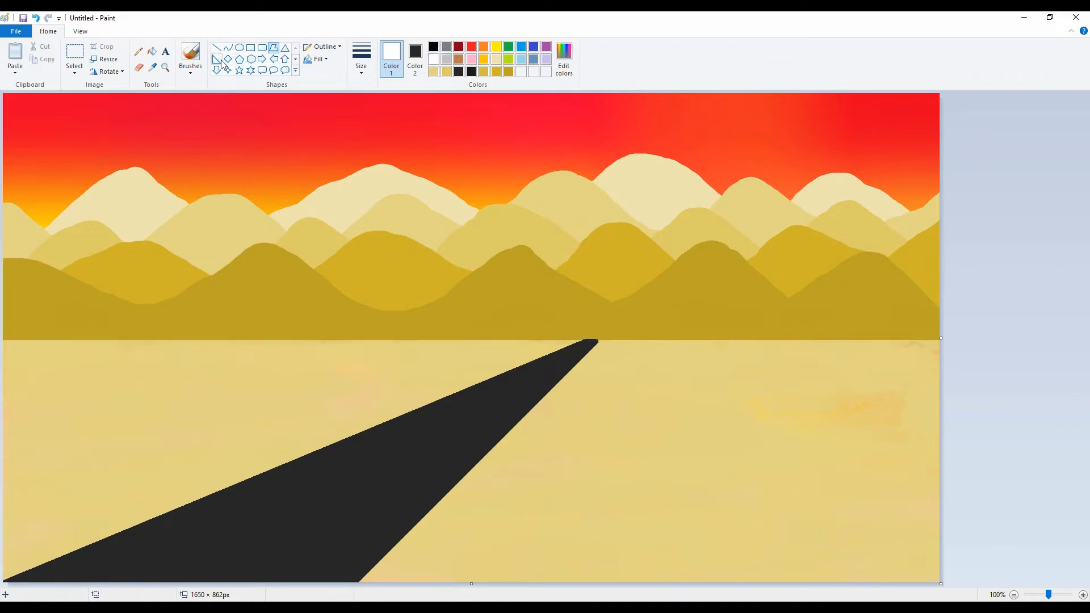
{"action": "left_click_drag", "start_coordinate": [585, 339], "coordinate": [1, 581]}
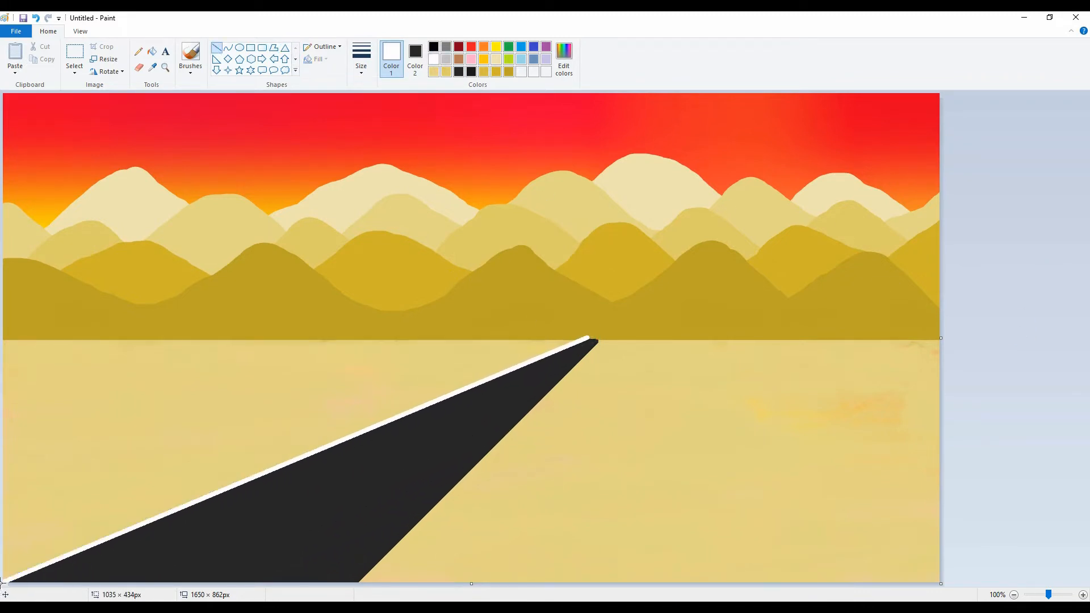
{"action": "key", "text": "ctrl+minus"}
{"action": "key", "text": "ctrl+minus"}
{"action": "key", "text": "ctrl+minus"}
{"action": "key", "text": "ctrl+minus"}
{"action": "key", "text": "Right"}
{"action": "key", "text": "Right"}
{"action": "key", "text": "Right"}
{"action": "key", "text": "Right"}
{"action": "key", "text": "Right"}
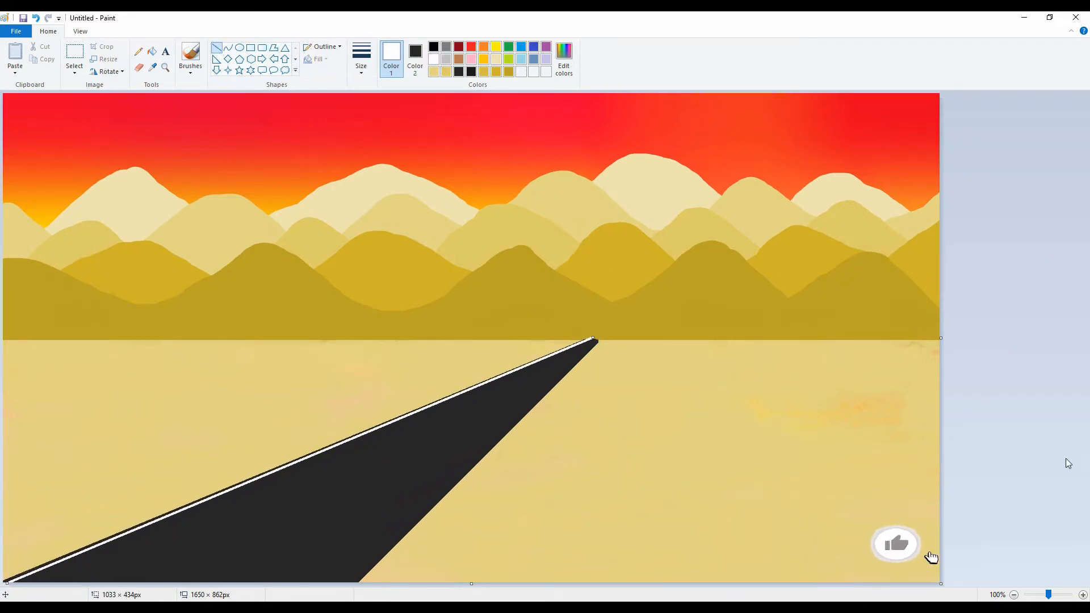
{"action": "key", "text": "Down"}
{"action": "key", "text": "Down"}
{"action": "key", "text": "Down"}
{"action": "key", "text": "Down"}
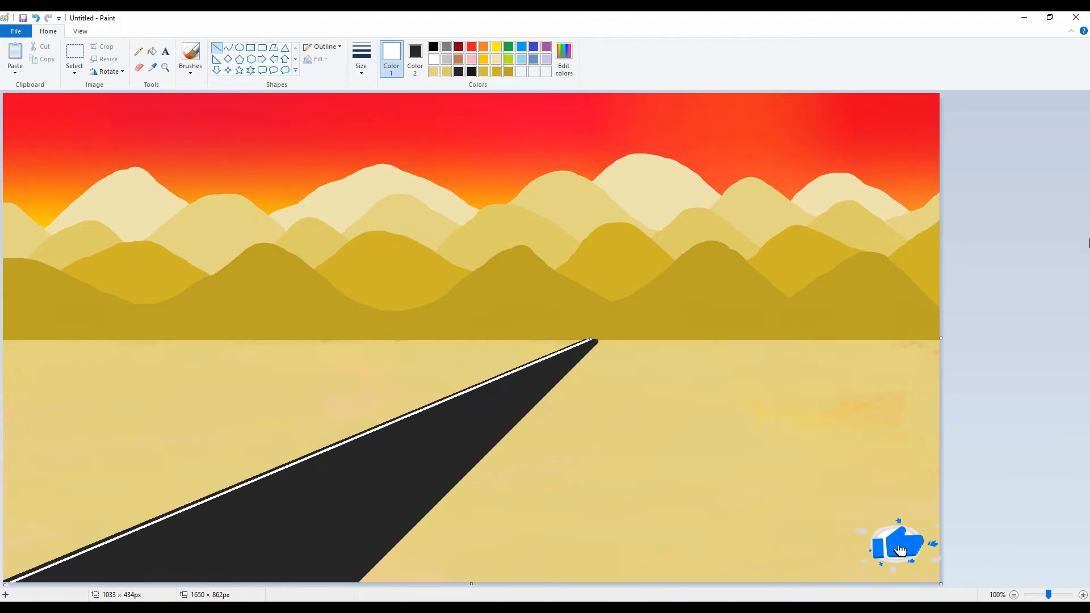
Draw a thin white line about 465 x 465 px along the road's right edge and nudge it inward.
{"action": "left_click_drag", "start_coordinate": [596, 340], "coordinate": [329, 583]}
{"action": "key", "text": "Left"}
{"action": "key", "text": "Left"}
{"action": "key", "text": "Left"}
{"action": "key", "text": "Left"}
{"action": "key", "text": "Left"}
{"action": "key", "text": "Left"}
{"action": "key", "text": "Left"}
{"action": "key", "text": "Left"}
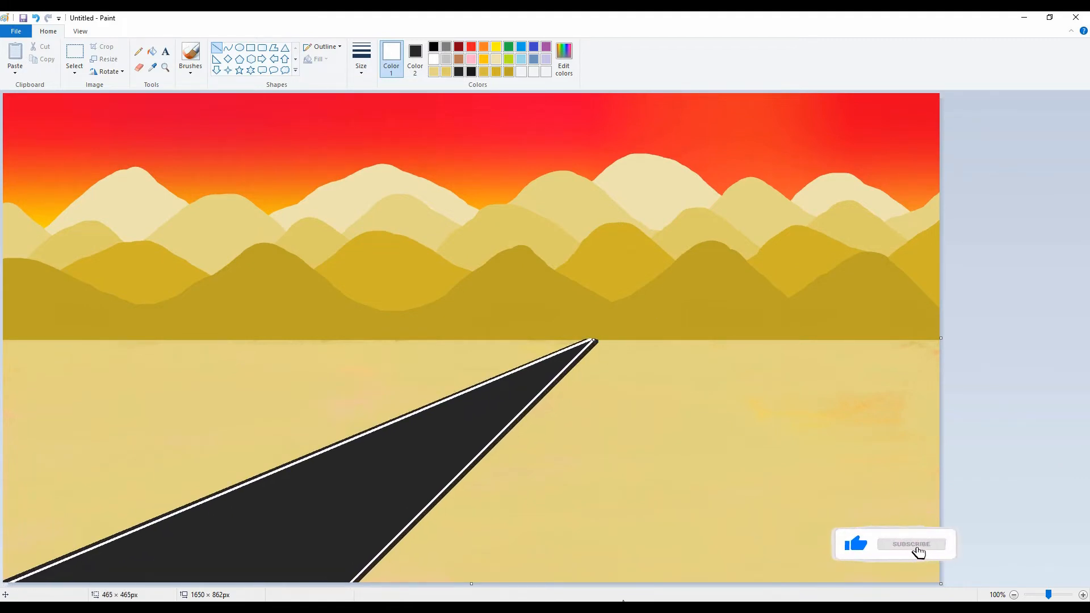
Try a thickened white center line about 785 x 470 px running down the road from the horizon.
{"action": "left_click", "coordinate": [1087, 474]}
{"action": "left_click_drag", "start_coordinate": [590, 341], "coordinate": [145, 607]}
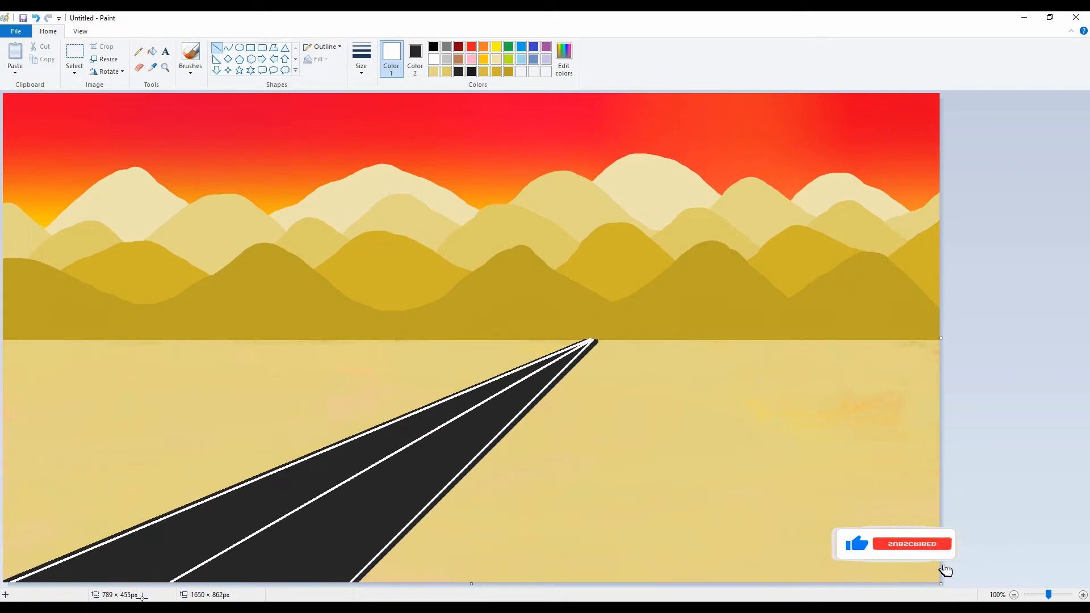
{"action": "key", "text": "ctrl+plus"}
{"action": "key", "text": "ctrl+plus"}
{"action": "key", "text": "ctrl+plus"}
{"action": "key", "text": "ctrl+plus"}
{"action": "key", "text": "ctrl+plus"}
{"action": "key", "text": "ctrl+plus"}
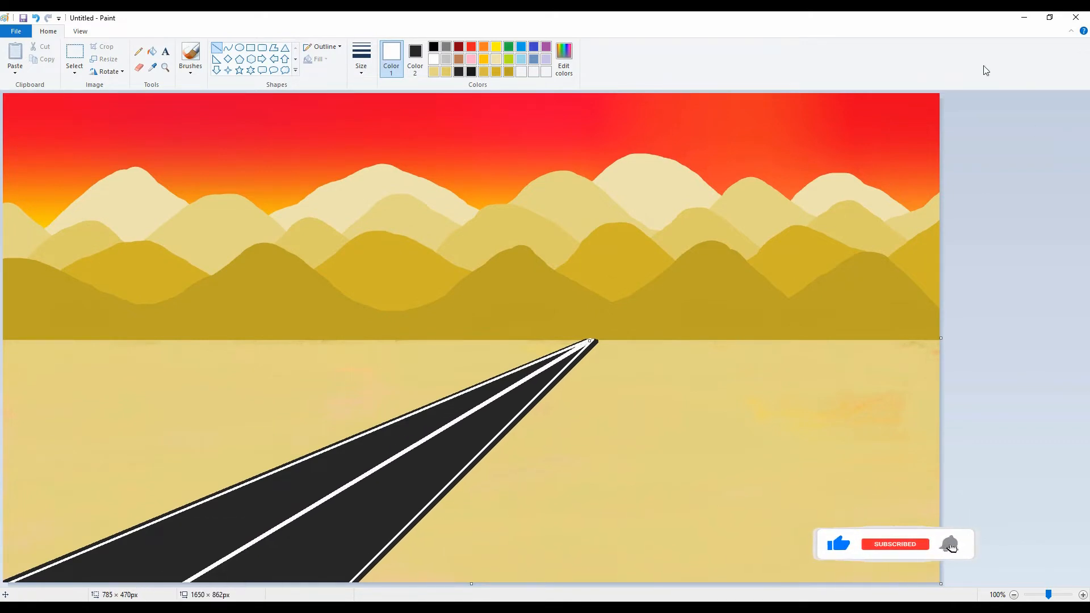
Try breaking up the center line with a dark gray brush, and undo back to the road without a center line.
{"action": "left_click", "coordinate": [1008, 258]}
{"action": "left_click", "coordinate": [458, 72]}
{"action": "left_click", "coordinate": [418, 52]}
{"action": "left_click", "coordinate": [391, 56]}
{"action": "left_click", "coordinate": [190, 67]}
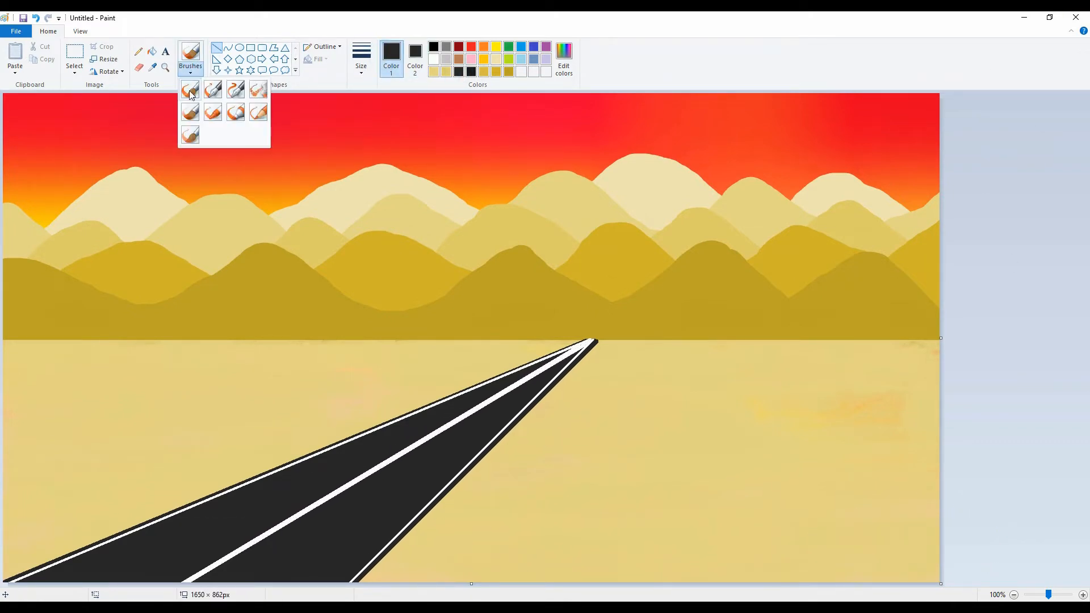
{"action": "left_click", "coordinate": [190, 89]}
{"action": "left_click", "coordinate": [379, 434]}
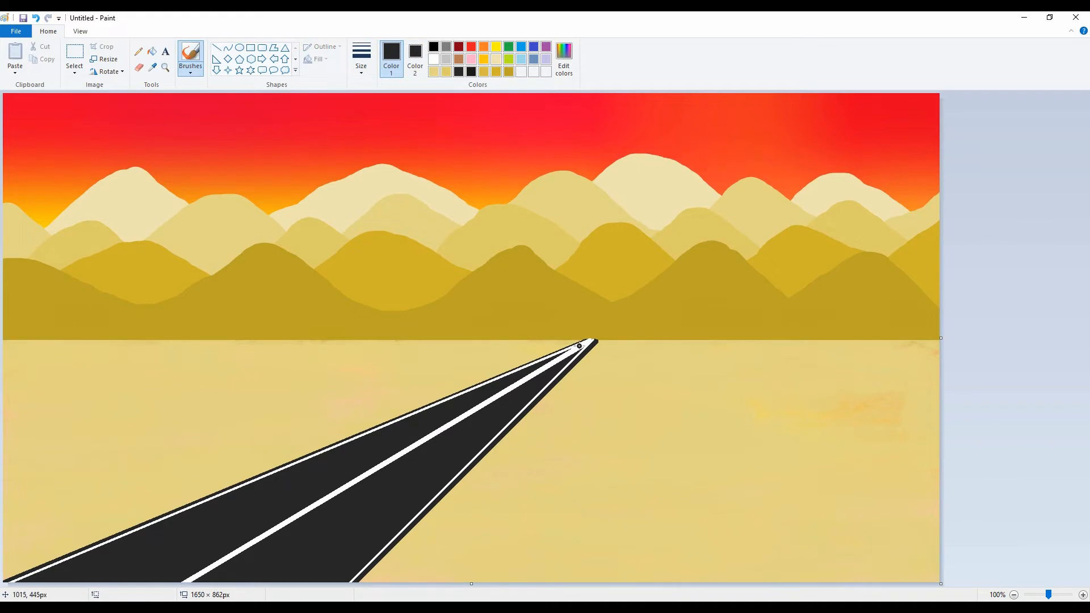
{"action": "key", "text": "ctrl+z"}
Draw a short white dash near the road's far end and a thicker white line down the center to the canvas bottom.
{"action": "left_click", "coordinate": [216, 48]}
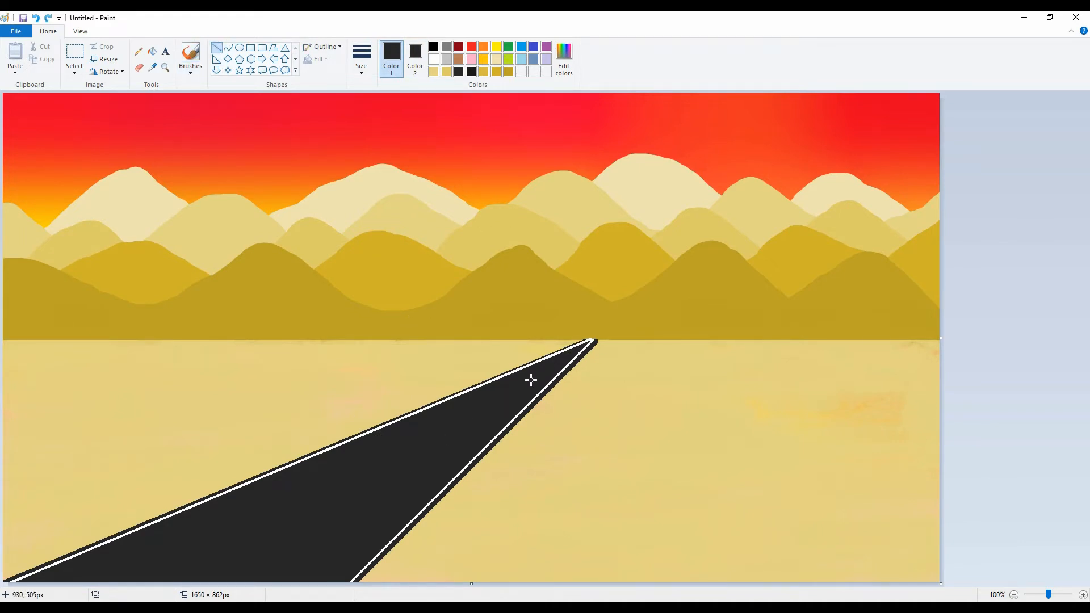
{"action": "left_click_drag", "start_coordinate": [166, 583], "coordinate": [165, 584]}
{"action": "left_click", "coordinate": [433, 59]}
{"action": "left_click_drag", "start_coordinate": [338, 575], "coordinate": [304, 555]}
{"action": "key", "text": "ctrl+z"}
{"action": "mouse_move", "coordinate": [531, 382]}
{"action": "left_mouse_down"}
{"action": "mouse_move", "coordinate": [304, 504]}
{"action": "mouse_move", "coordinate": [161, 600]}
{"action": "left_mouse_up"}
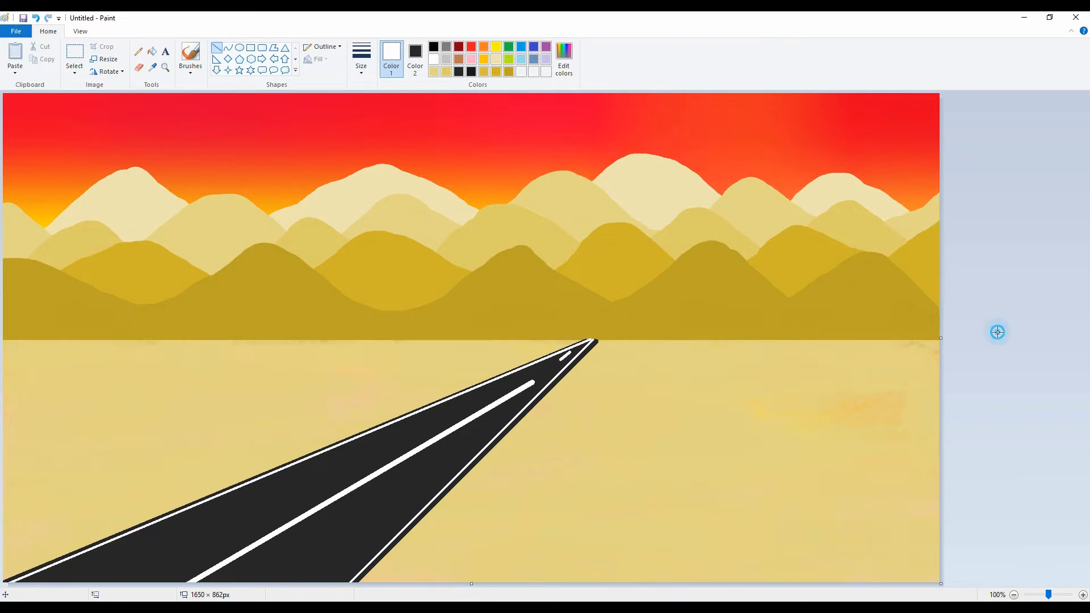
Break the center line into dashes with a dark gray brush and trace a line about 435 x 435 px along the road's right edge.
{"action": "left_click", "coordinate": [183, 66]}
{"action": "left_click", "coordinate": [190, 90]}
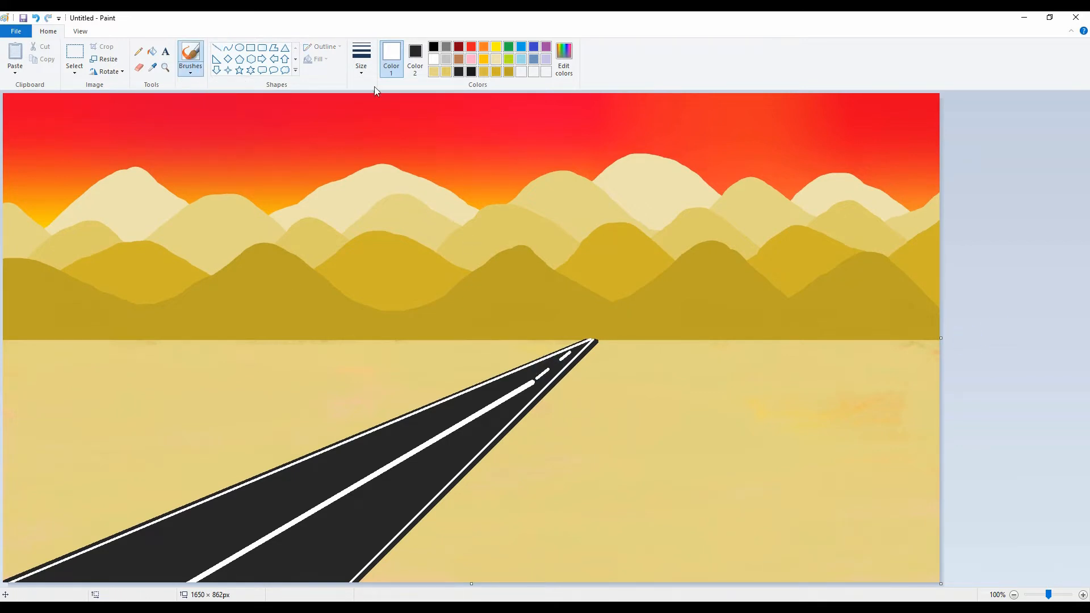
{"action": "left_click", "coordinate": [459, 71]}
{"action": "left_click_drag", "start_coordinate": [533, 381], "coordinate": [530, 385]}
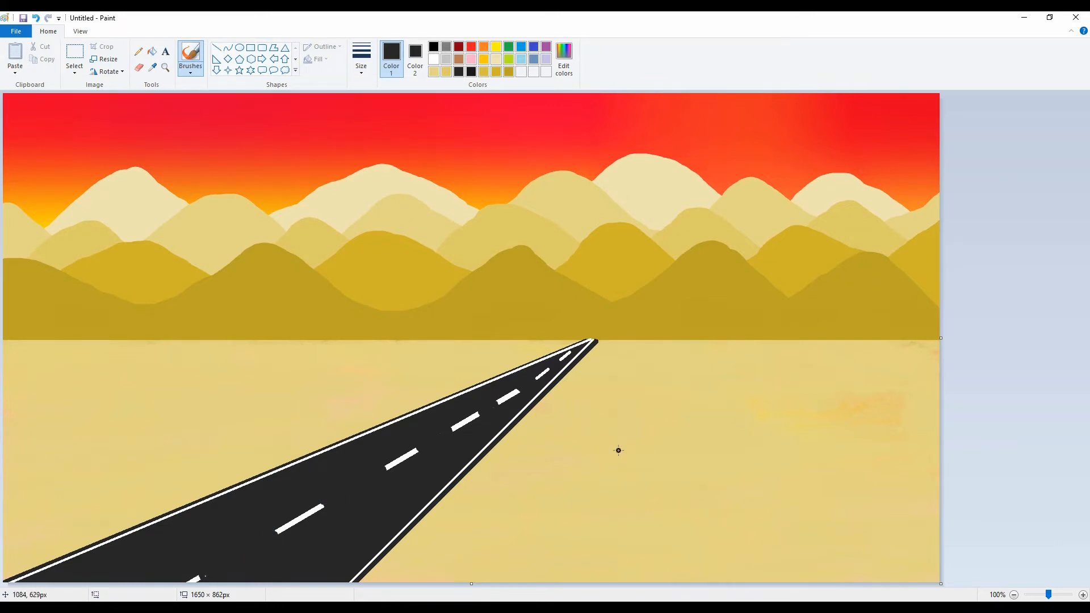
{"action": "left_click", "coordinate": [216, 48]}
{"action": "left_click_drag", "start_coordinate": [596, 341], "coordinate": [352, 591]}
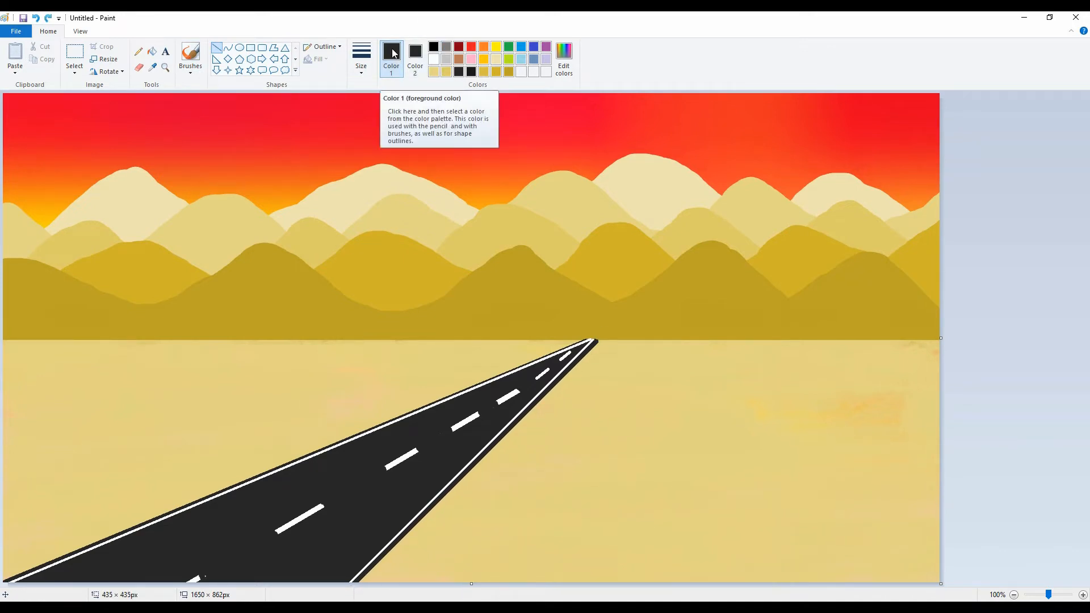
Paint a green cactus of stacked rounded pads on the sand just right of the road, using the round brush.
{"action": "left_click", "coordinate": [191, 57]}
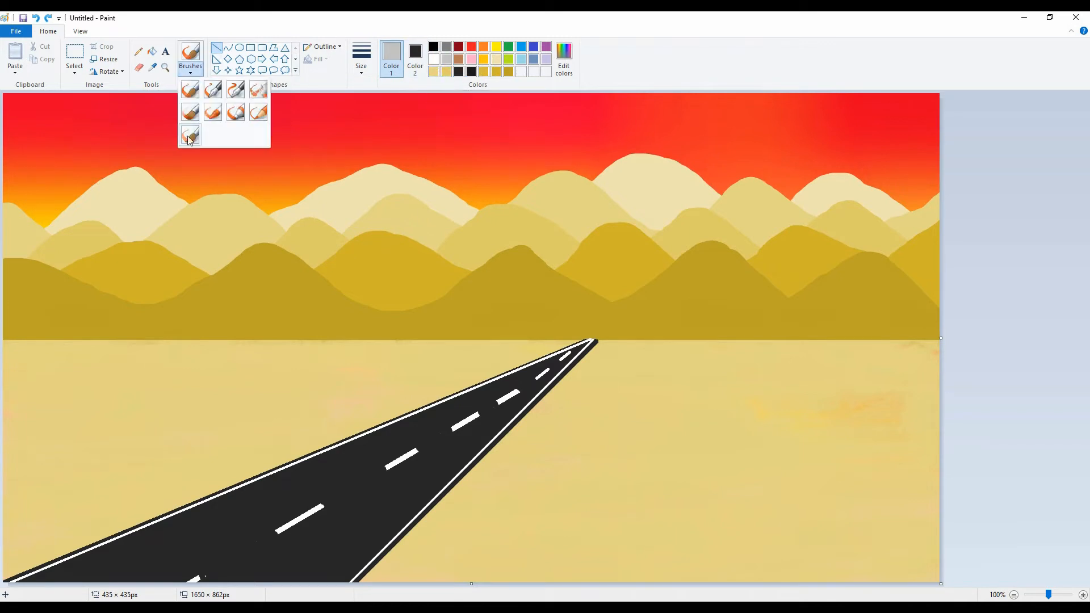
{"action": "left_click", "coordinate": [316, 80]}
{"action": "left_click", "coordinate": [508, 46]}
{"action": "left_click", "coordinate": [190, 57]}
{"action": "left_click", "coordinate": [214, 117]}
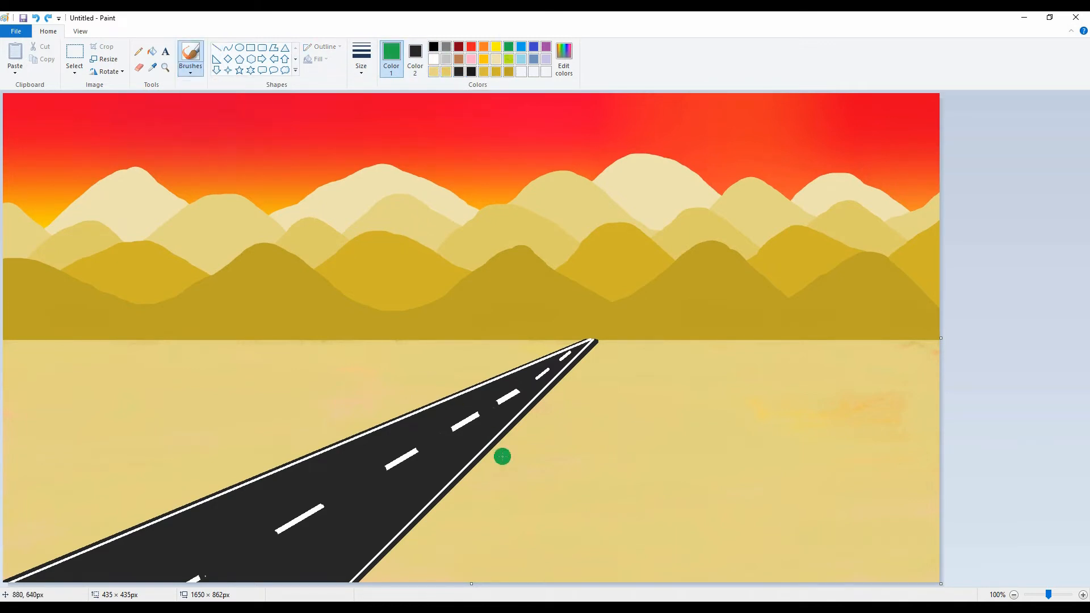
{"action": "mouse_move", "coordinate": [532, 573]}
{"action": "left_mouse_down"}
{"action": "mouse_move", "coordinate": [530, 553]}
{"action": "mouse_move", "coordinate": [537, 565]}
{"action": "left_mouse_up"}
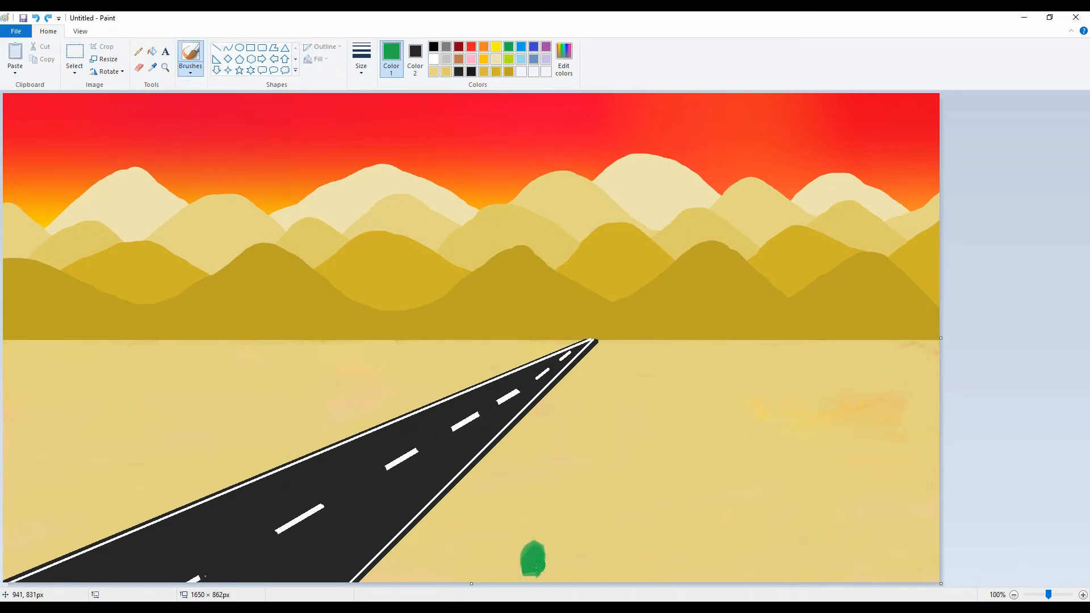
{"action": "left_click", "coordinate": [191, 66]}
{"action": "left_click", "coordinate": [190, 90]}
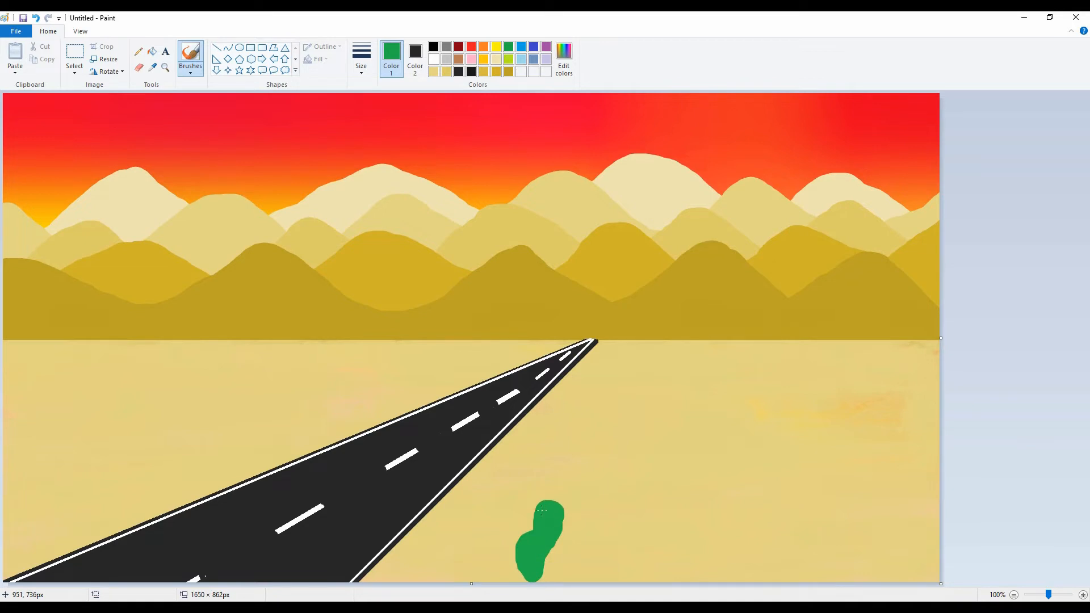
{"action": "left_click_drag", "start_coordinate": [542, 510], "coordinate": [539, 477]}
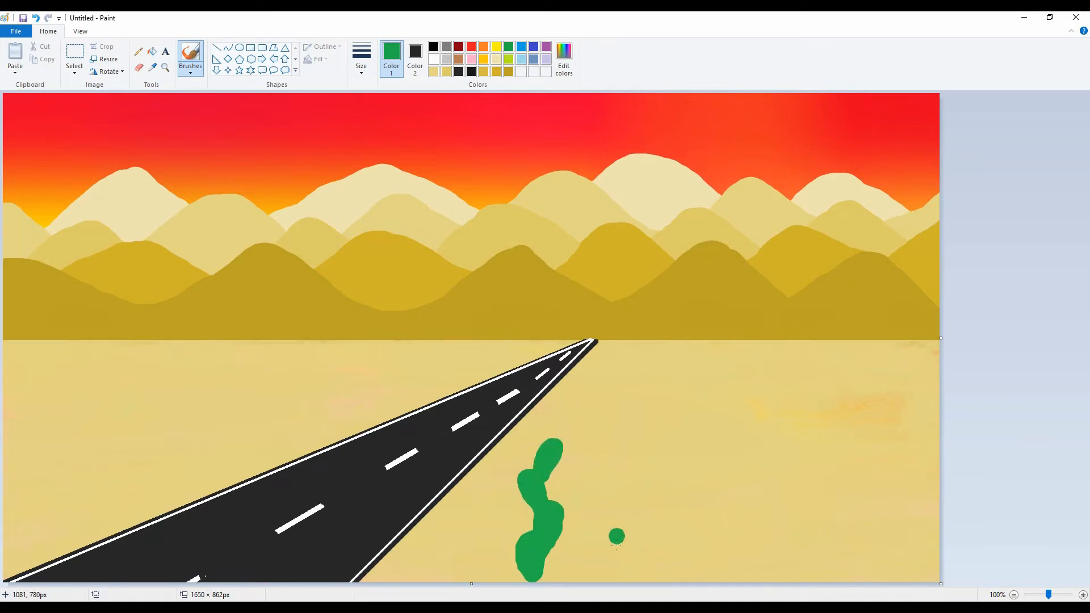
Paint a branching green cactus beside the first one and a third cactus of stacked pads farther right.
{"action": "mouse_move", "coordinate": [617, 537]}
{"action": "left_mouse_down"}
{"action": "mouse_move", "coordinate": [607, 576]}
{"action": "mouse_move", "coordinate": [632, 495]}
{"action": "mouse_move", "coordinate": [594, 529]}
{"action": "left_mouse_up"}
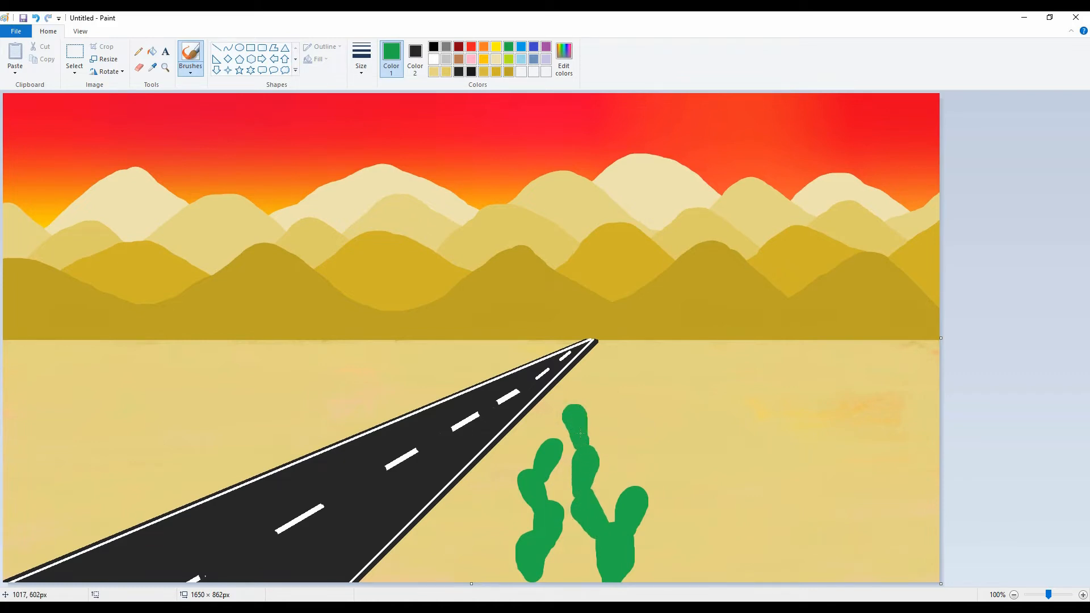
{"action": "left_click_drag", "start_coordinate": [624, 478], "coordinate": [621, 451]}
{"action": "left_click_drag", "start_coordinate": [631, 561], "coordinate": [628, 578]}
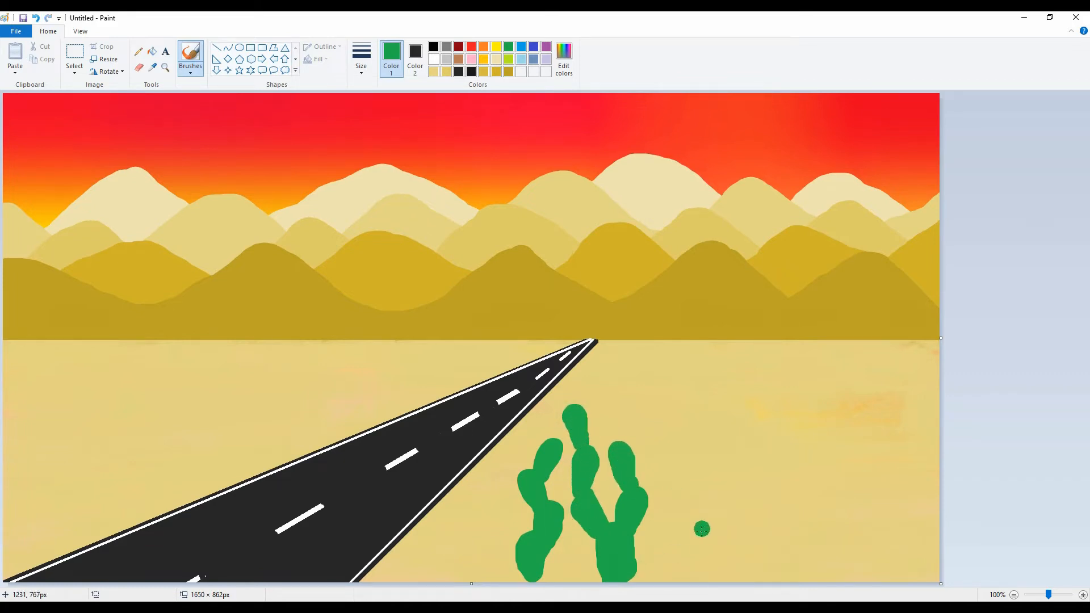
{"action": "mouse_move", "coordinate": [687, 547]}
{"action": "left_mouse_down"}
{"action": "mouse_move", "coordinate": [688, 510]}
{"action": "mouse_move", "coordinate": [704, 540]}
{"action": "mouse_move", "coordinate": [706, 460]}
{"action": "mouse_move", "coordinate": [696, 498]}
{"action": "mouse_move", "coordinate": [698, 464]}
{"action": "mouse_move", "coordinate": [673, 414]}
{"action": "mouse_move", "coordinate": [697, 485]}
{"action": "mouse_move", "coordinate": [690, 411]}
{"action": "left_mouse_up"}
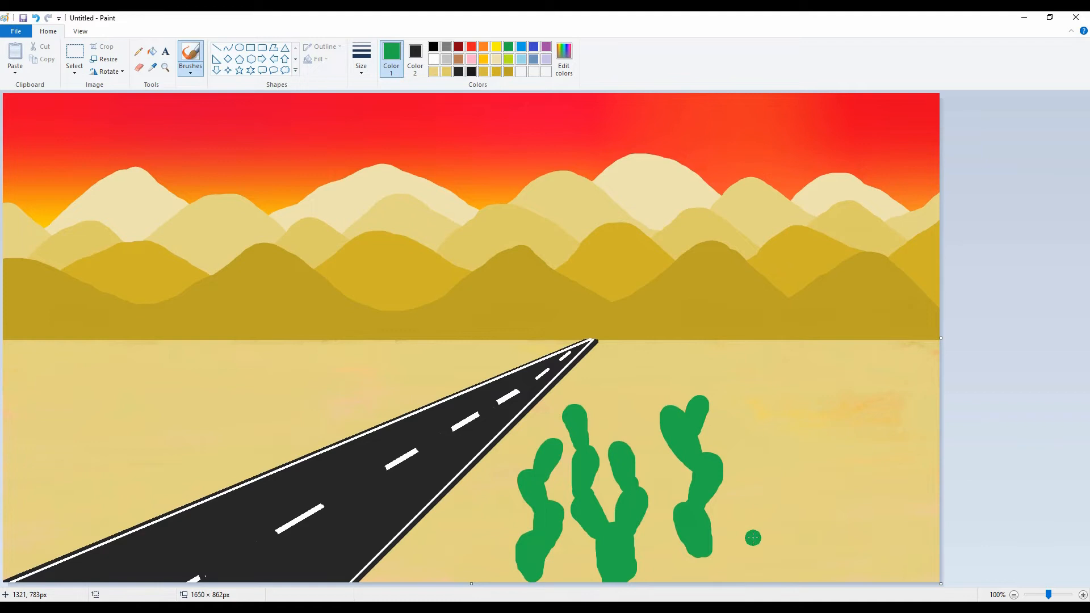
Paint a thick black forked tree trunk on the sand to the right of the cacti, undoing the first two trial strokes.
{"action": "left_click", "coordinate": [433, 46]}
{"action": "left_click_drag", "start_coordinate": [745, 362], "coordinate": [786, 462]}
{"action": "key", "text": "ctrl+z"}
{"action": "left_click_drag", "start_coordinate": [739, 294], "coordinate": [776, 424]}
{"action": "key", "text": "ctrl+z"}
{"action": "mouse_move", "coordinate": [732, 293]}
{"action": "left_mouse_down"}
{"action": "mouse_move", "coordinate": [757, 324]}
{"action": "mouse_move", "coordinate": [766, 430]}
{"action": "left_mouse_up"}
{"action": "mouse_move", "coordinate": [771, 312]}
{"action": "left_mouse_down"}
{"action": "mouse_move", "coordinate": [786, 409]}
{"action": "mouse_move", "coordinate": [763, 434]}
{"action": "left_mouse_up"}
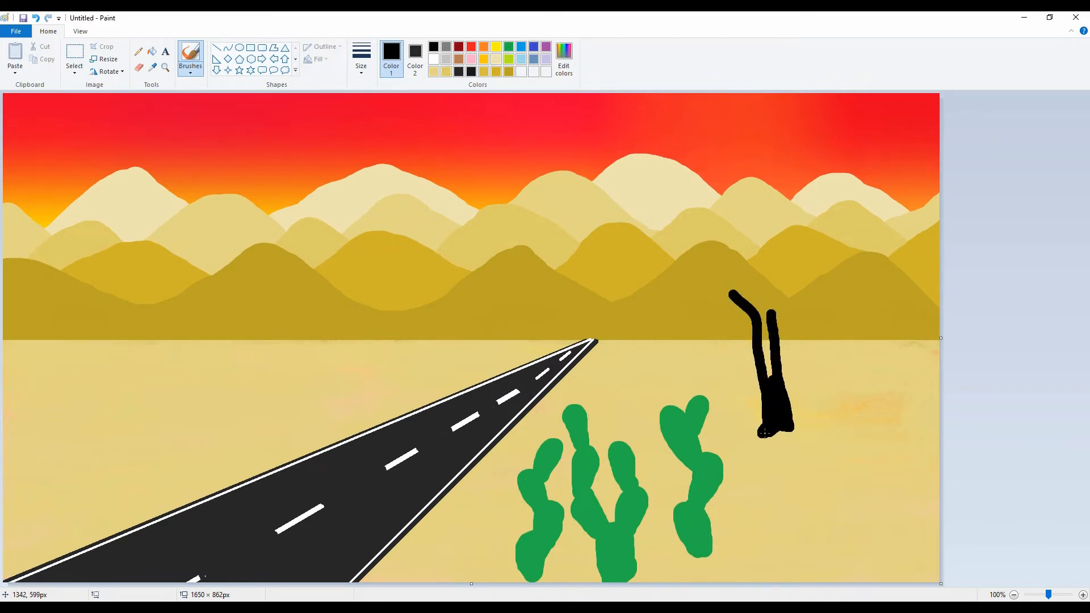
{"action": "mouse_move", "coordinate": [770, 338]}
{"action": "left_mouse_down"}
{"action": "mouse_move", "coordinate": [745, 299]}
{"action": "mouse_move", "coordinate": [766, 358]}
{"action": "mouse_move", "coordinate": [764, 285]}
{"action": "mouse_move", "coordinate": [769, 327]}
{"action": "left_mouse_up"}
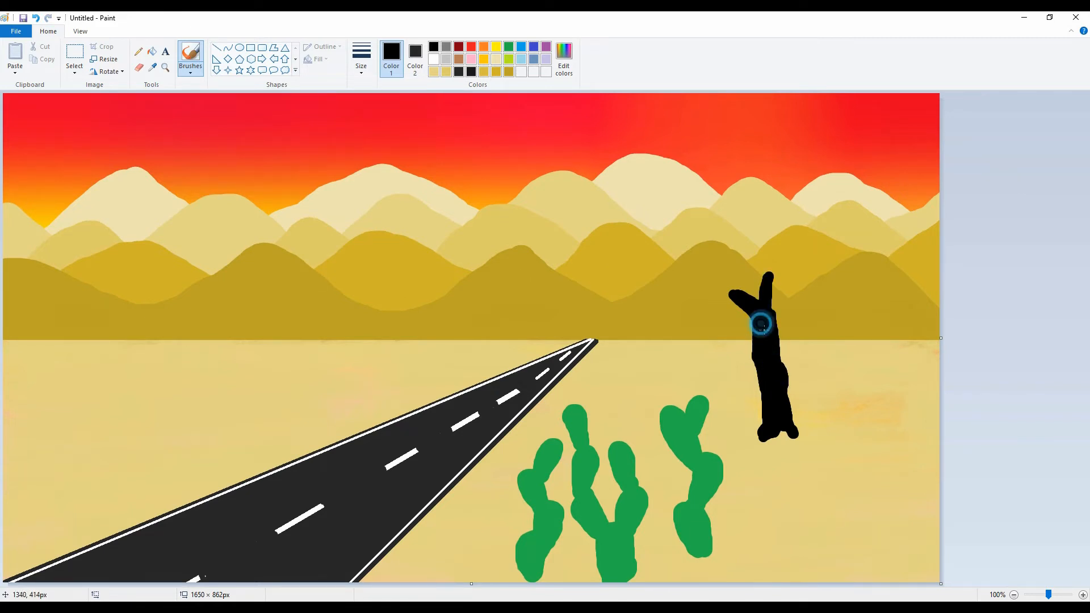
Paint the tree's main black branches from the fork to the canvas's right and top edges, with offshoots on the left and middle branches.
{"action": "left_click_drag", "start_coordinate": [737, 294], "coordinate": [710, 286]}
{"action": "mouse_move", "coordinate": [770, 262]}
{"action": "left_mouse_down"}
{"action": "mouse_move", "coordinate": [919, 195]}
{"action": "mouse_move", "coordinate": [939, 169]}
{"action": "left_mouse_up"}
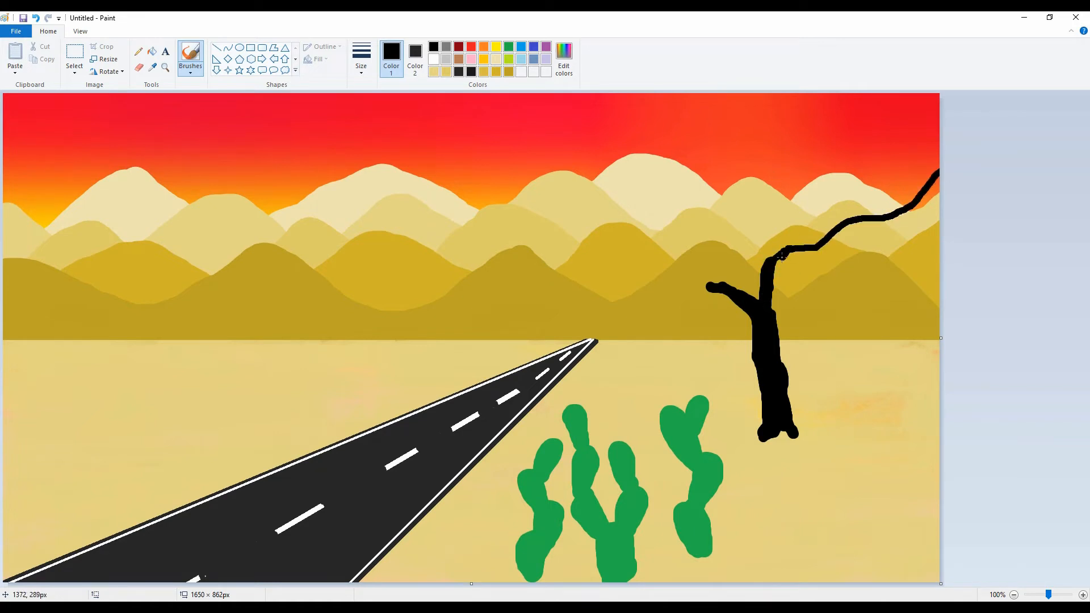
{"action": "left_click_drag", "start_coordinate": [757, 296], "coordinate": [707, 94]}
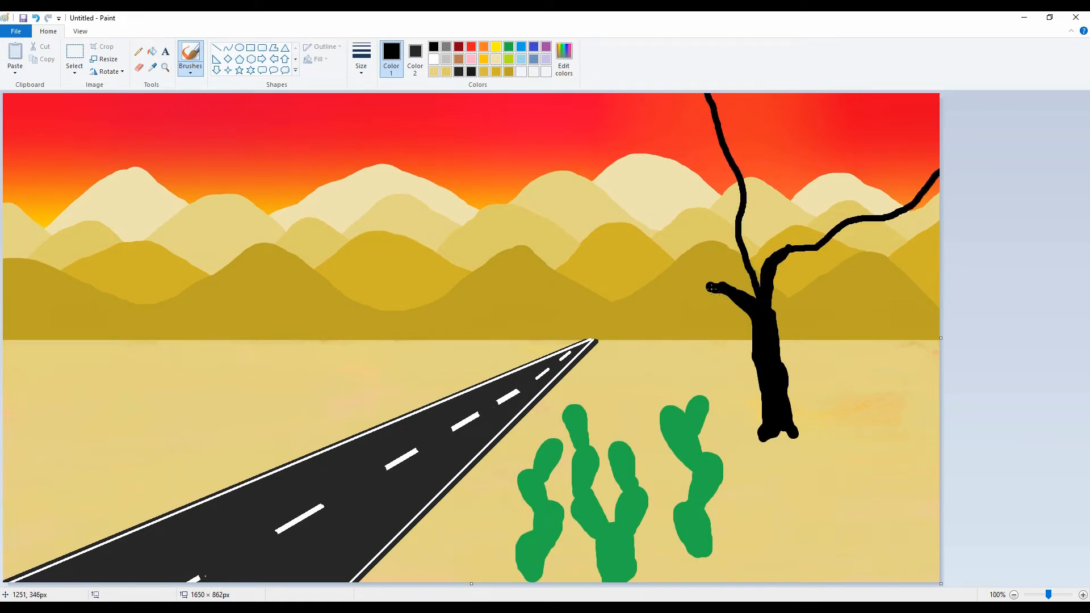
{"action": "left_click_drag", "start_coordinate": [713, 290], "coordinate": [528, 94]}
{"action": "mouse_move", "coordinate": [628, 193]}
{"action": "left_mouse_down"}
{"action": "mouse_move", "coordinate": [639, 146]}
{"action": "mouse_move", "coordinate": [624, 93]}
{"action": "left_mouse_up"}
{"action": "left_click_drag", "start_coordinate": [741, 182], "coordinate": [749, 94]}
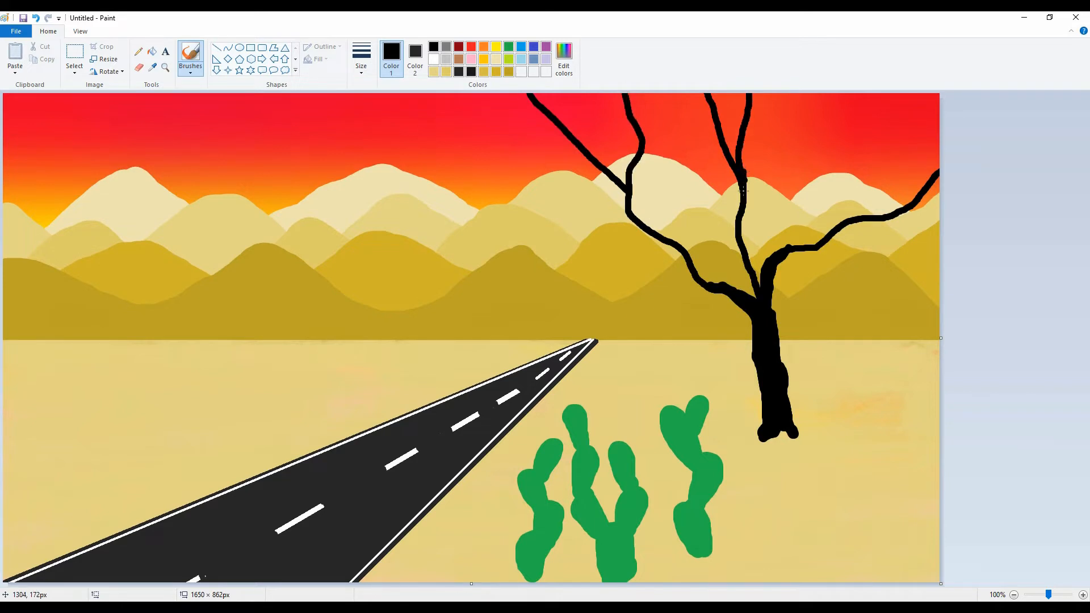
Add secondary black branches across the right and middle of the tree crown, reaching toward the canvas's top and right edges.
{"action": "left_click_drag", "start_coordinate": [789, 251], "coordinate": [820, 95]}
{"action": "left_click_drag", "start_coordinate": [816, 248], "coordinate": [940, 262]}
{"action": "left_click_drag", "start_coordinate": [884, 214], "coordinate": [926, 93]}
{"action": "left_click_drag", "start_coordinate": [643, 150], "coordinate": [662, 93]}
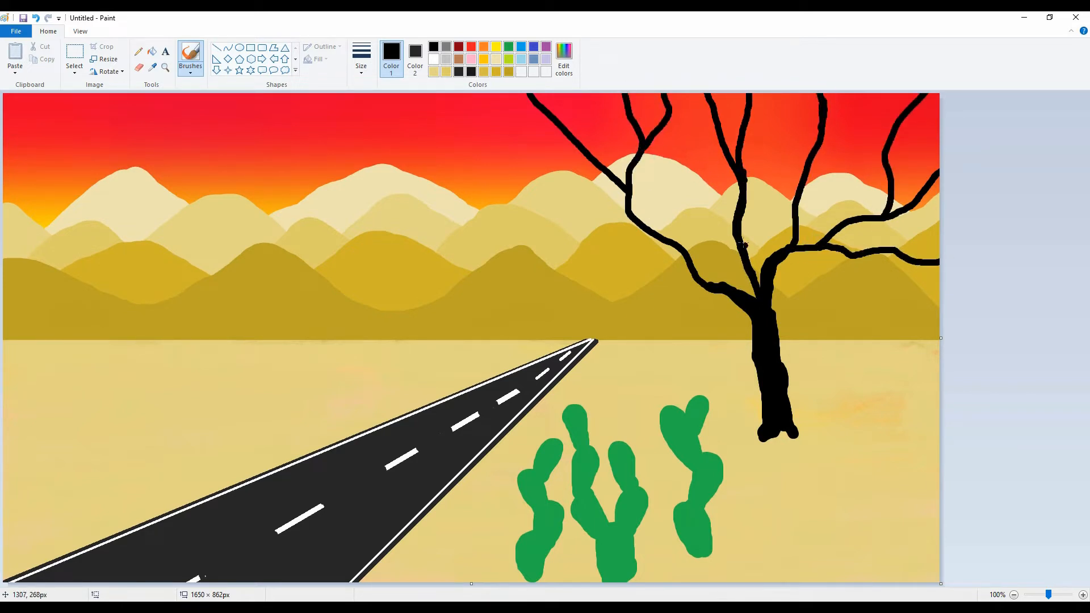
{"action": "mouse_move", "coordinate": [734, 228]}
{"action": "left_mouse_down"}
{"action": "mouse_move", "coordinate": [689, 182]}
{"action": "mouse_move", "coordinate": [663, 127]}
{"action": "left_mouse_up"}
{"action": "left_click_drag", "start_coordinate": [797, 211], "coordinate": [763, 94]}
{"action": "left_click_drag", "start_coordinate": [808, 169], "coordinate": [891, 128]}
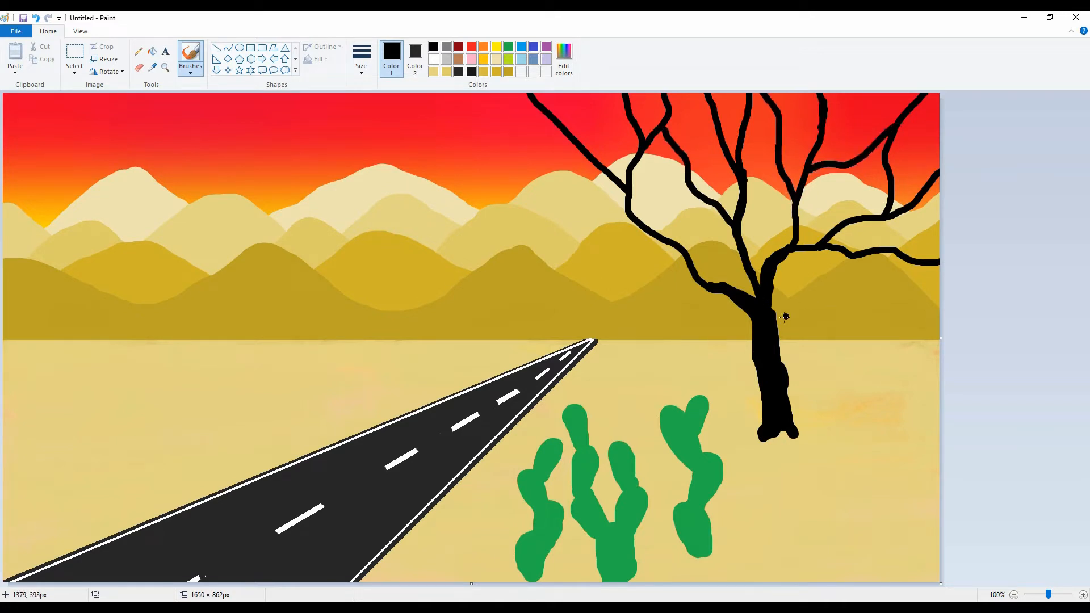
Paint additional black branches on the left side of the tree crown and thicken the lower left limb.
{"action": "left_click_drag", "start_coordinate": [619, 185], "coordinate": [458, 94]}
{"action": "mouse_move", "coordinate": [575, 94]}
{"action": "left_mouse_down"}
{"action": "mouse_move", "coordinate": [586, 151]}
{"action": "mouse_move", "coordinate": [601, 164]}
{"action": "left_mouse_up"}
{"action": "left_click_drag", "start_coordinate": [631, 222], "coordinate": [523, 197]}
{"action": "left_click_drag", "start_coordinate": [613, 207], "coordinate": [678, 255]}
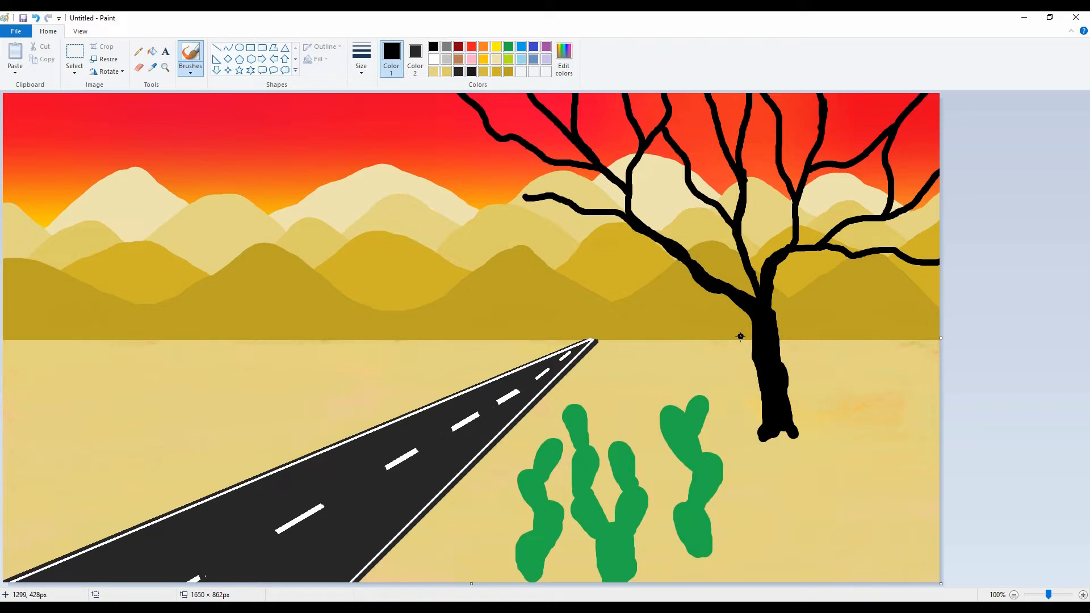
Thicken the tree's right limb near the fork and paint spreading black roots at the base of the trunk.
{"action": "mouse_move", "coordinate": [743, 266]}
{"action": "left_mouse_down"}
{"action": "mouse_move", "coordinate": [723, 212]}
{"action": "mouse_move", "coordinate": [750, 307]}
{"action": "mouse_move", "coordinate": [793, 223]}
{"action": "left_mouse_up"}
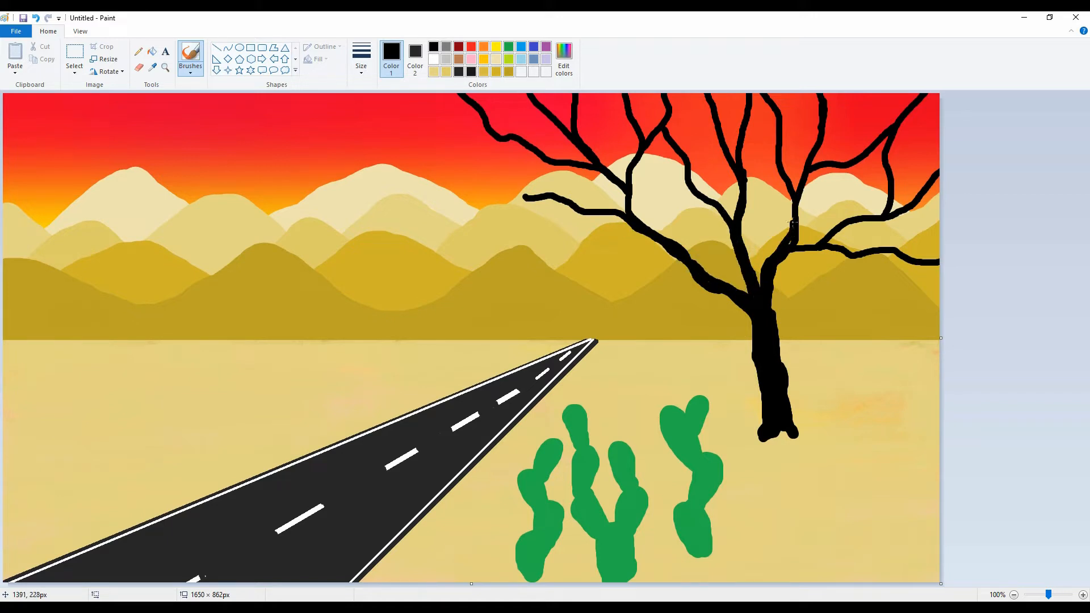
{"action": "left_click_drag", "start_coordinate": [787, 394], "coordinate": [806, 447]}
{"action": "mouse_move", "coordinate": [764, 419]}
{"action": "left_mouse_down"}
{"action": "mouse_move", "coordinate": [753, 461]}
{"action": "mouse_move", "coordinate": [833, 457]}
{"action": "left_mouse_up"}
{"action": "left_click_drag", "start_coordinate": [770, 437], "coordinate": [776, 470]}
{"action": "left_click_drag", "start_coordinate": [782, 436], "coordinate": [794, 463]}
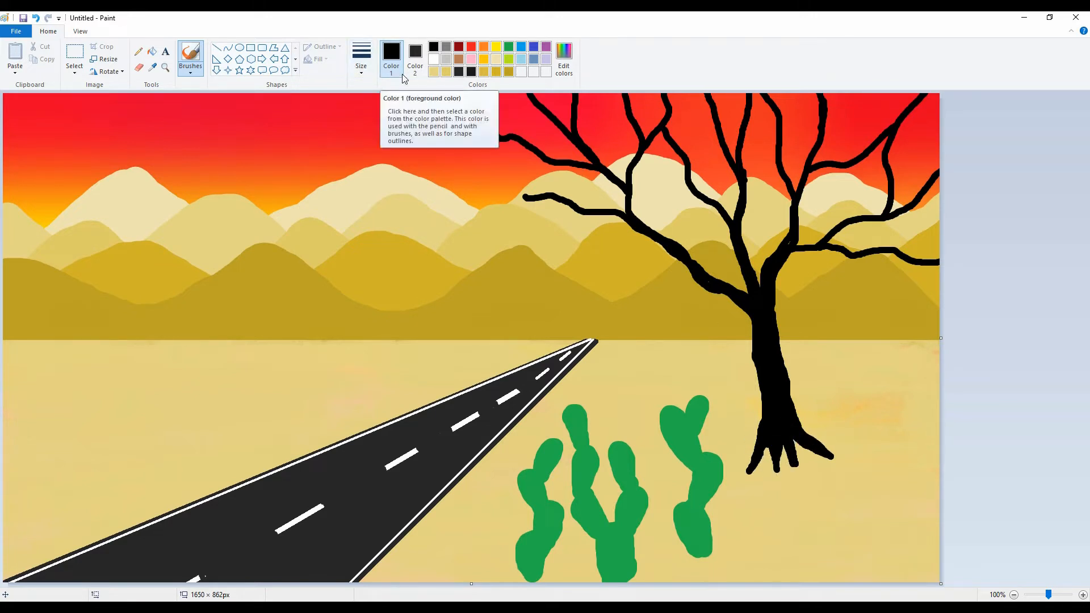
Paint two more segmented green cacti, one in front of the tree's roots and one to its right, undoing trial strokes.
{"action": "left_click", "coordinate": [446, 46]}
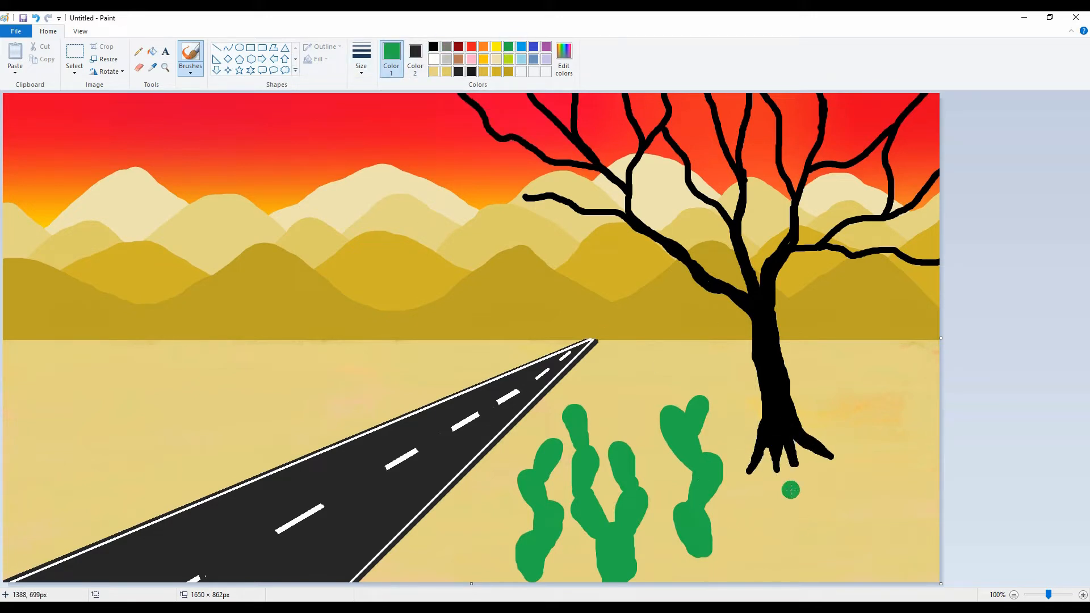
{"action": "left_click", "coordinate": [786, 423]}
{"action": "mouse_move", "coordinate": [791, 562]}
{"action": "left_mouse_down"}
{"action": "mouse_move", "coordinate": [801, 518]}
{"action": "mouse_move", "coordinate": [790, 554]}
{"action": "mouse_move", "coordinate": [786, 431]}
{"action": "mouse_move", "coordinate": [779, 457]}
{"action": "mouse_move", "coordinate": [759, 404]}
{"action": "left_mouse_up"}
{"action": "mouse_move", "coordinate": [885, 565]}
{"action": "left_mouse_down"}
{"action": "mouse_move", "coordinate": [889, 539]}
{"action": "mouse_move", "coordinate": [869, 514]}
{"action": "mouse_move", "coordinate": [884, 481]}
{"action": "mouse_move", "coordinate": [879, 501]}
{"action": "mouse_move", "coordinate": [849, 455]}
{"action": "mouse_move", "coordinate": [885, 482]}
{"action": "mouse_move", "coordinate": [872, 556]}
{"action": "mouse_move", "coordinate": [874, 506]}
{"action": "mouse_move", "coordinate": [855, 473]}
{"action": "mouse_move", "coordinate": [877, 460]}
{"action": "mouse_move", "coordinate": [872, 475]}
{"action": "mouse_move", "coordinate": [840, 399]}
{"action": "left_mouse_up"}
{"action": "key", "text": "ctrl+z"}
{"action": "key", "text": "ctrl+z"}
Paint a textured rock band in gray and light gray along the canvas's bottom edge right of the road, using the Natural pencil brush.
{"action": "left_click", "coordinate": [446, 47]}
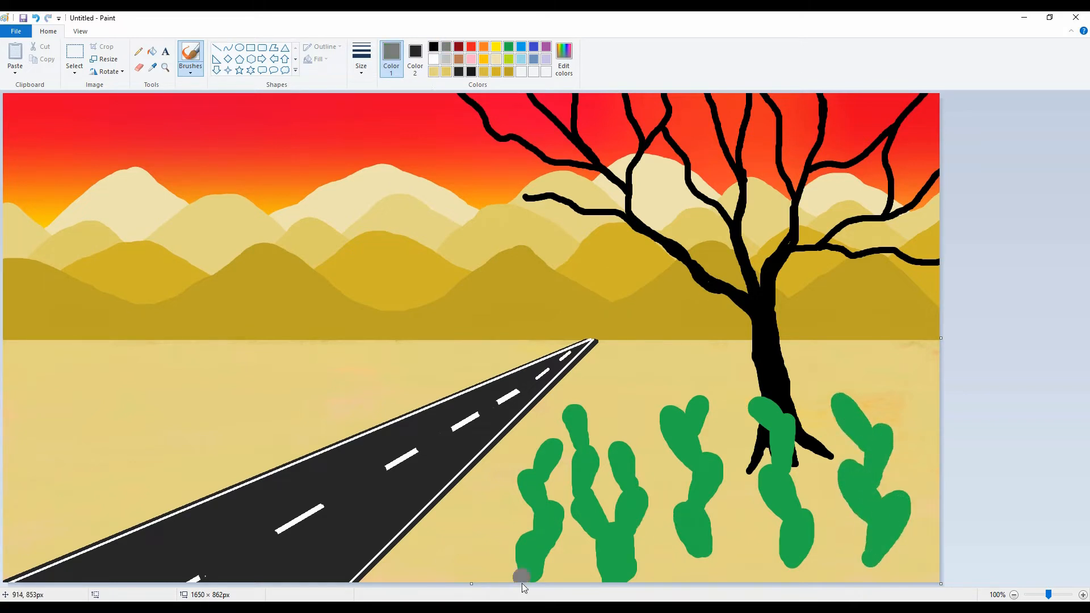
{"action": "left_click", "coordinate": [190, 72]}
{"action": "left_click", "coordinate": [258, 112]}
{"action": "mouse_move", "coordinate": [502, 573]}
{"action": "left_mouse_down"}
{"action": "mouse_move", "coordinate": [840, 544]}
{"action": "mouse_move", "coordinate": [641, 567]}
{"action": "mouse_move", "coordinate": [477, 562]}
{"action": "mouse_move", "coordinate": [647, 562]}
{"action": "mouse_move", "coordinate": [505, 545]}
{"action": "mouse_move", "coordinate": [729, 547]}
{"action": "mouse_move", "coordinate": [793, 566]}
{"action": "mouse_move", "coordinate": [914, 559]}
{"action": "mouse_move", "coordinate": [834, 576]}
{"action": "left_mouse_up"}
{"action": "key", "text": "ctrl+z"}
{"action": "left_click", "coordinate": [446, 59]}
{"action": "mouse_move", "coordinate": [471, 568]}
{"action": "left_mouse_down"}
{"action": "mouse_move", "coordinate": [890, 570]}
{"action": "mouse_move", "coordinate": [451, 580]}
{"action": "mouse_move", "coordinate": [928, 547]}
{"action": "left_mouse_up"}
{"action": "left_click", "coordinate": [446, 47]}
{"action": "left_click_drag", "start_coordinate": [635, 550], "coordinate": [494, 587]}
{"action": "mouse_move", "coordinate": [494, 587]}
{"action": "left_mouse_down"}
{"action": "mouse_move", "coordinate": [858, 544]}
{"action": "mouse_move", "coordinate": [925, 556]}
{"action": "left_mouse_up"}
Mix a custom dark gray and make it the drawing colour.
{"action": "left_click", "coordinate": [448, 44]}
{"action": "left_click", "coordinate": [563, 59]}
{"action": "left_click_drag", "start_coordinate": [664, 285], "coordinate": [664, 301]}
{"action": "left_click", "coordinate": [439, 387]}
Outline individual stones at the left end of the rock band in dark gray with the Watercolor brush.
{"action": "left_click", "coordinate": [191, 69]}
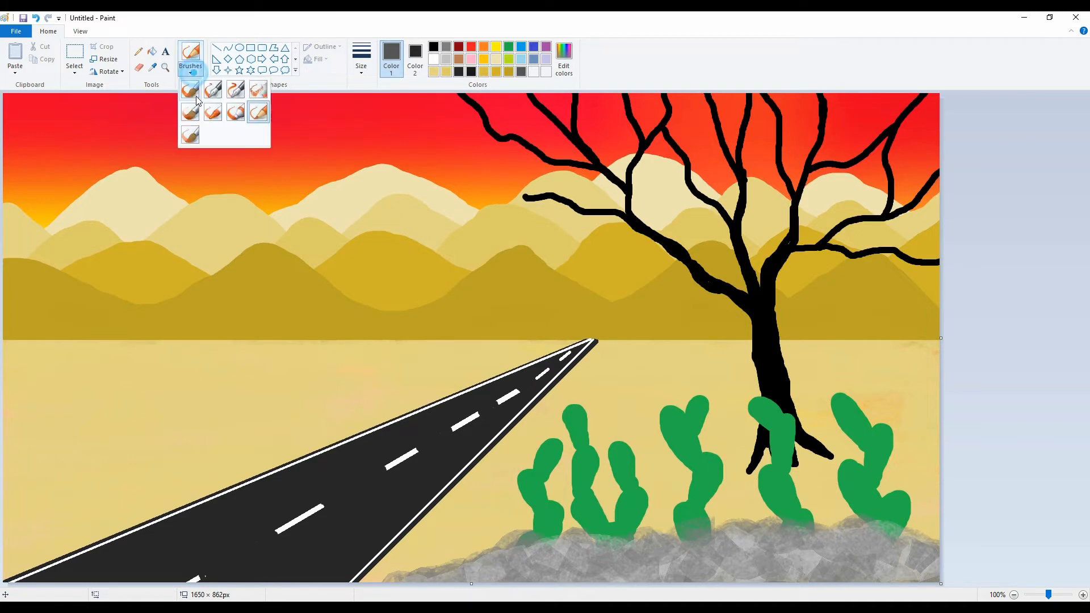
{"action": "left_click", "coordinate": [193, 114]}
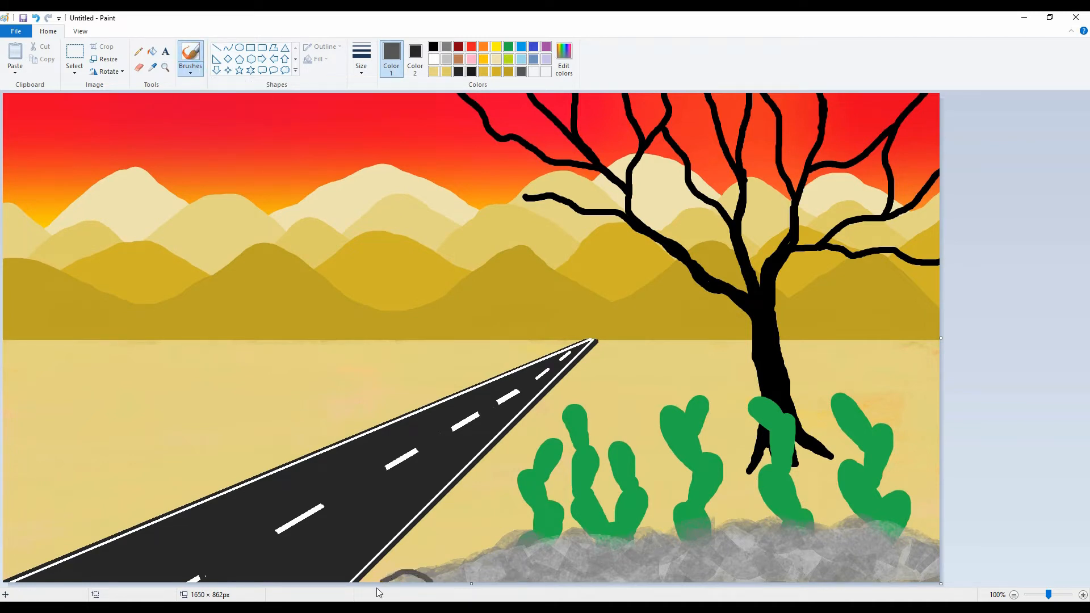
{"action": "left_click", "coordinate": [191, 69]}
{"action": "left_click", "coordinate": [189, 134]}
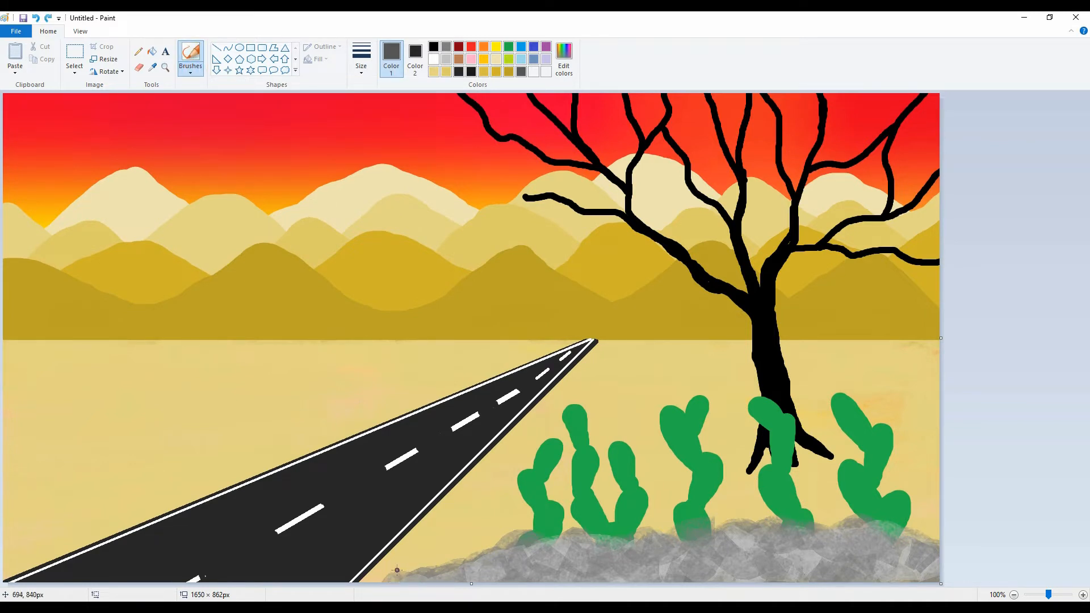
{"action": "left_click_drag", "start_coordinate": [386, 570], "coordinate": [436, 569]}
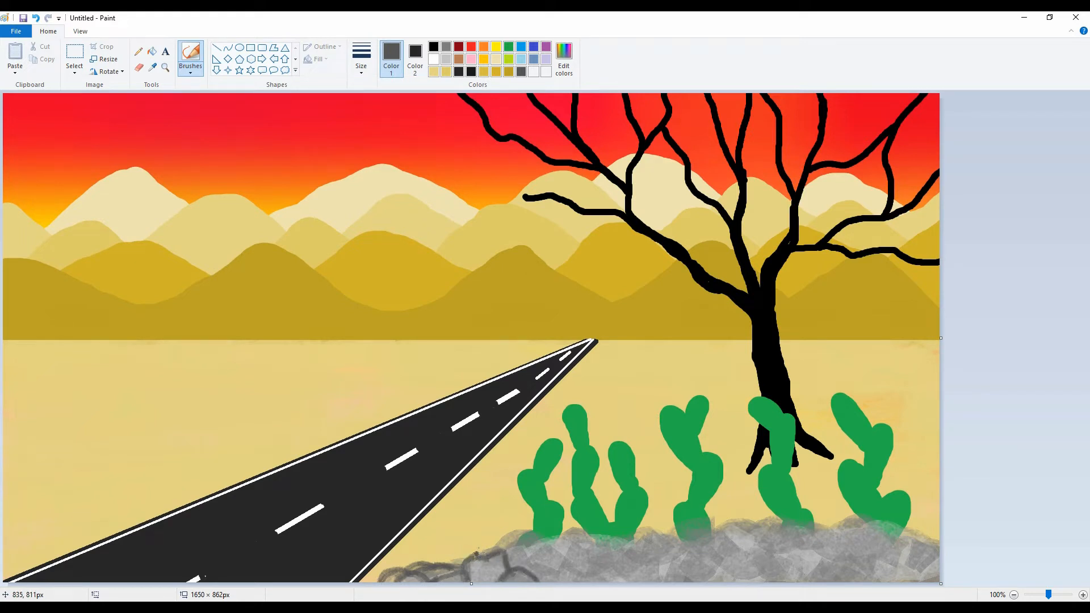
{"action": "mouse_move", "coordinate": [501, 535]}
{"action": "left_mouse_down"}
{"action": "mouse_move", "coordinate": [528, 538]}
{"action": "mouse_move", "coordinate": [534, 557]}
{"action": "mouse_move", "coordinate": [565, 557]}
{"action": "mouse_move", "coordinate": [529, 543]}
{"action": "mouse_move", "coordinate": [569, 539]}
{"action": "left_mouse_up"}
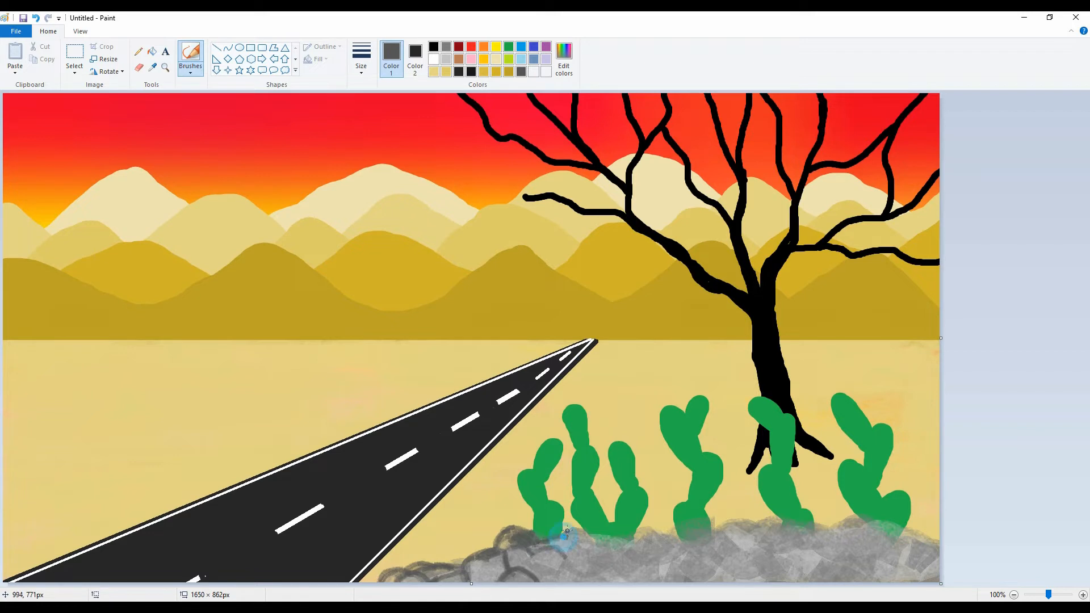
Dab light gray over the bases of the three right-hand cacti along the top edge of the rock band.
{"action": "left_click", "coordinate": [446, 59]}
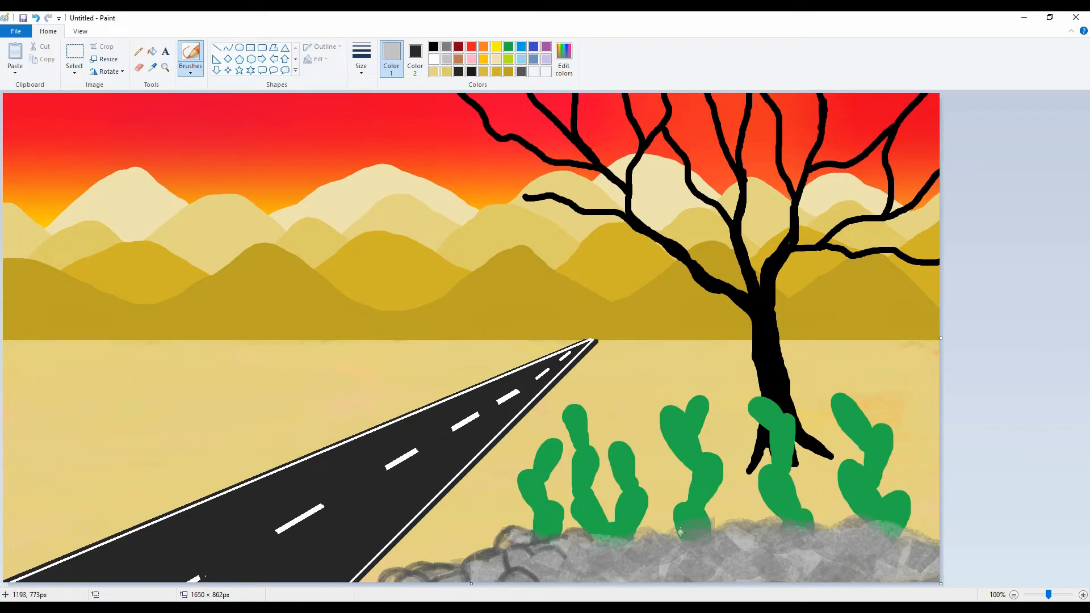
{"action": "left_click_drag", "start_coordinate": [680, 531], "coordinate": [704, 526]}
{"action": "left_click_drag", "start_coordinate": [786, 525], "coordinate": [809, 530]}
{"action": "left_click_drag", "start_coordinate": [883, 525], "coordinate": [902, 535]}
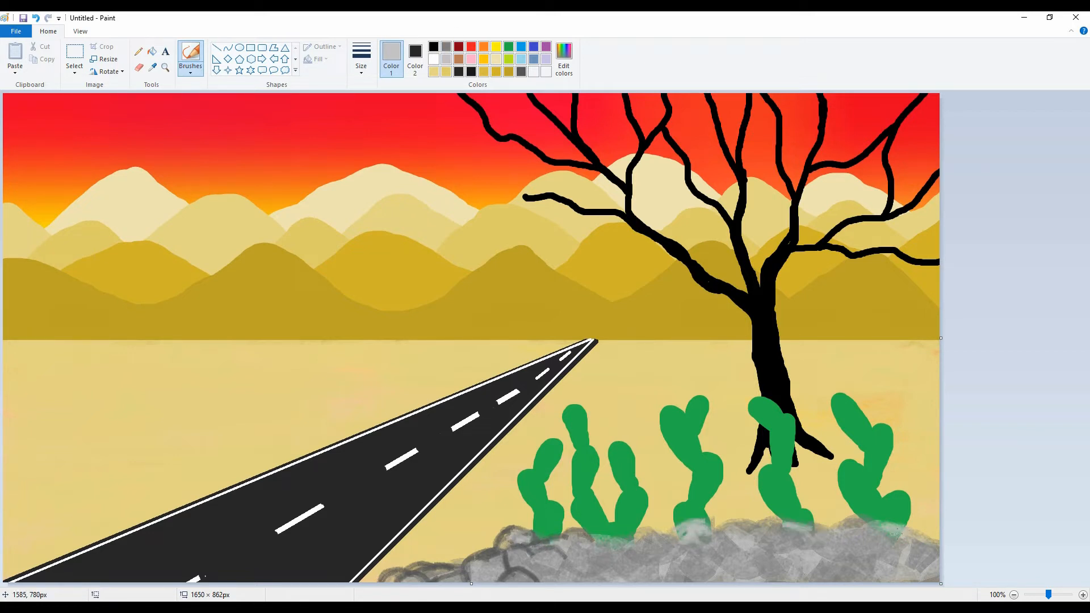
Outline the remaining stones in dark gray across the middle and right of the rock band.
{"action": "left_click", "coordinate": [521, 71]}
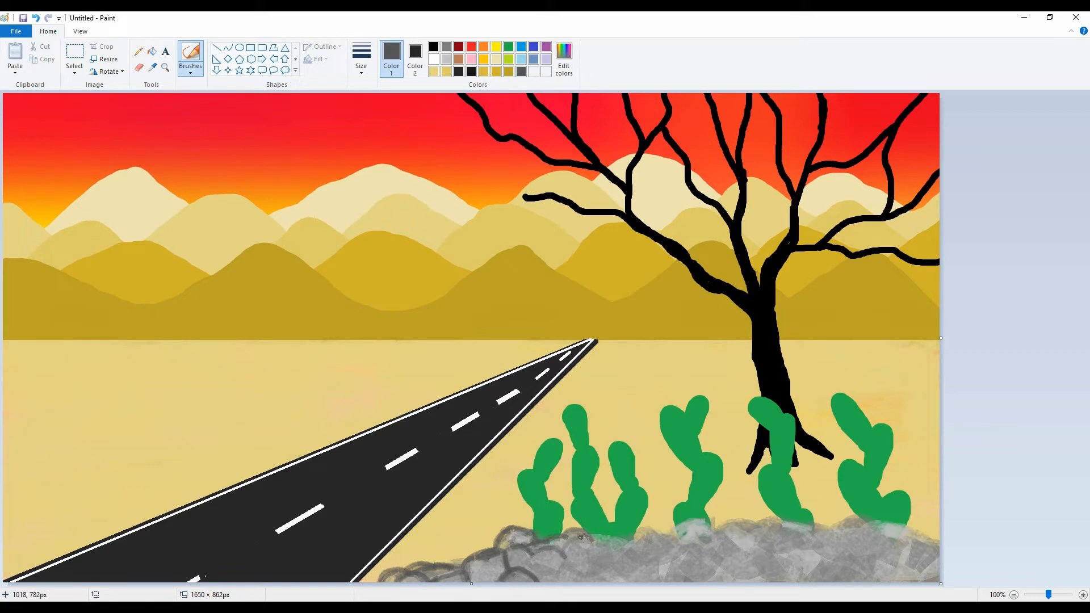
{"action": "left_click_drag", "start_coordinate": [581, 537], "coordinate": [603, 547]}
{"action": "left_click_drag", "start_coordinate": [552, 577], "coordinate": [586, 574]}
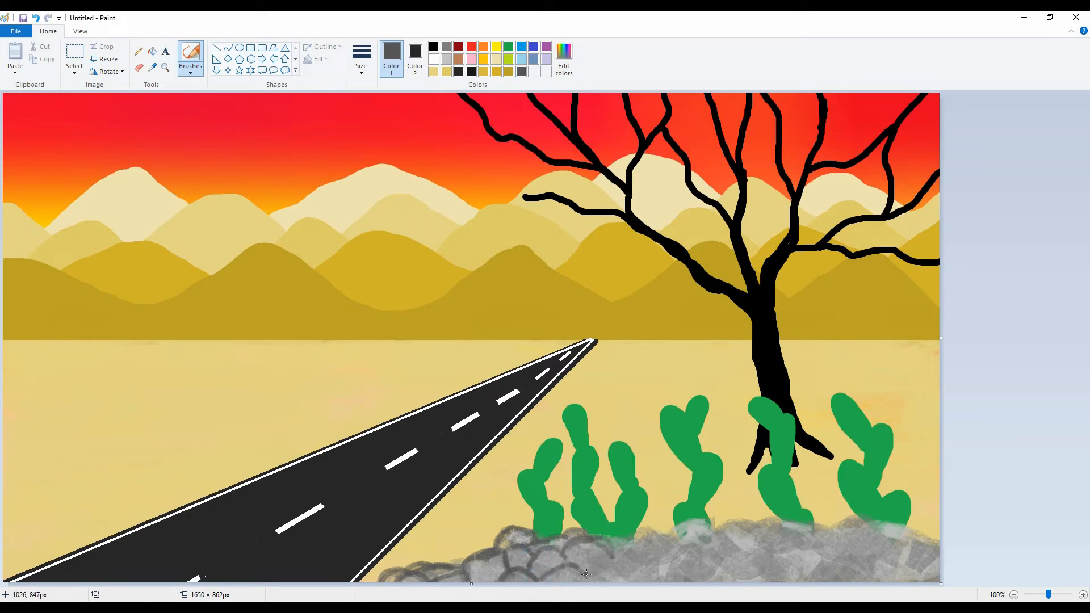
{"action": "mouse_move", "coordinate": [616, 537]}
{"action": "left_mouse_down"}
{"action": "mouse_move", "coordinate": [682, 544]}
{"action": "mouse_move", "coordinate": [615, 551]}
{"action": "mouse_move", "coordinate": [644, 559]}
{"action": "left_mouse_up"}
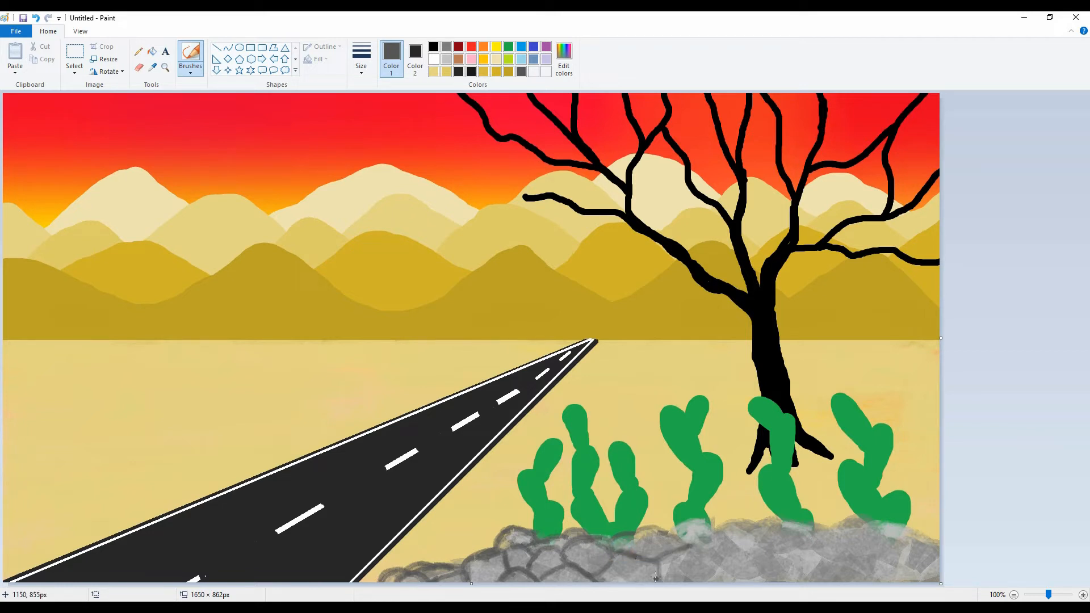
{"action": "mouse_move", "coordinate": [696, 522]}
{"action": "left_mouse_down"}
{"action": "mouse_move", "coordinate": [727, 545]}
{"action": "mouse_move", "coordinate": [777, 520]}
{"action": "mouse_move", "coordinate": [818, 528]}
{"action": "mouse_move", "coordinate": [852, 559]}
{"action": "mouse_move", "coordinate": [877, 519]}
{"action": "mouse_move", "coordinate": [883, 556]}
{"action": "left_mouse_up"}
{"action": "mouse_move", "coordinate": [878, 519]}
{"action": "left_mouse_down"}
{"action": "mouse_move", "coordinate": [920, 547]}
{"action": "mouse_move", "coordinate": [936, 533]}
{"action": "mouse_move", "coordinate": [920, 572]}
{"action": "left_mouse_up"}
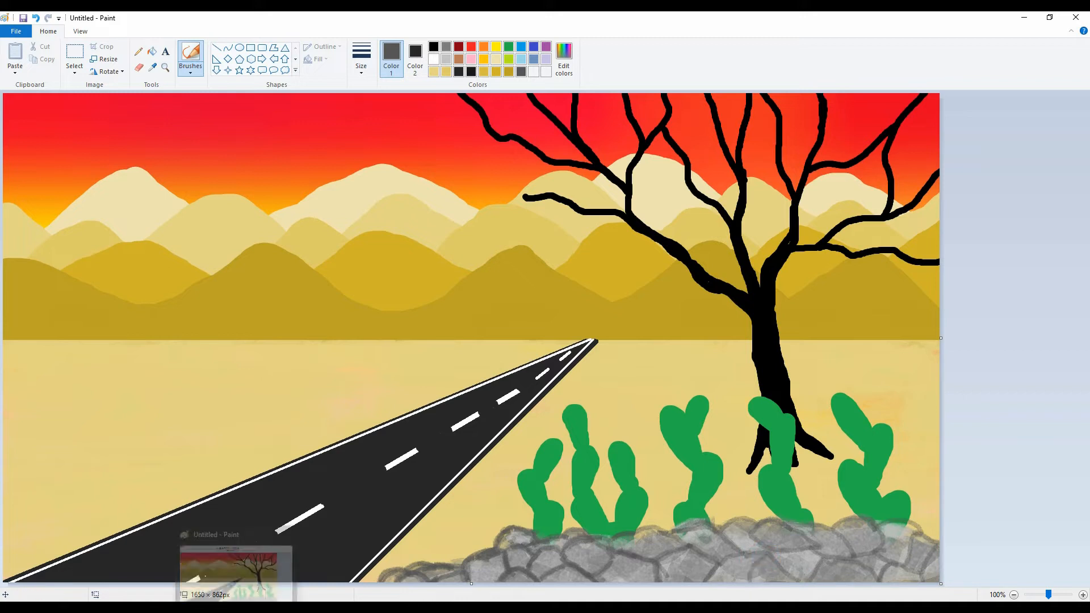
Draw a black vertical utility pole about 739 px tall from the canvas's top edge left of the road, undoing the first trial line.
{"action": "left_click", "coordinate": [433, 46]}
{"action": "left_click", "coordinate": [216, 48]}
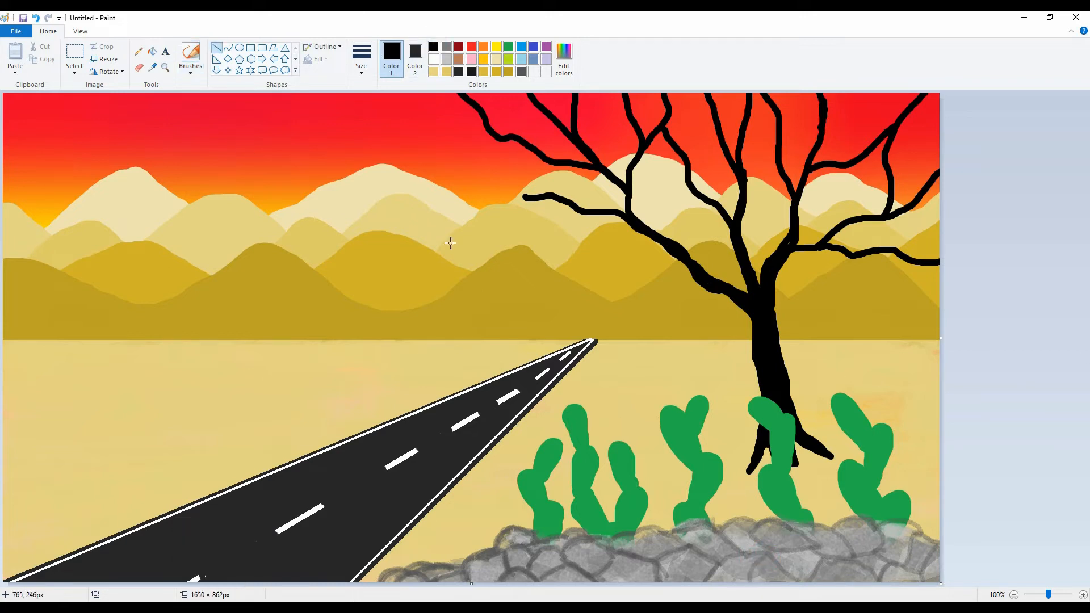
{"action": "left_click_drag", "start_coordinate": [21, 95], "coordinate": [20, 571]}
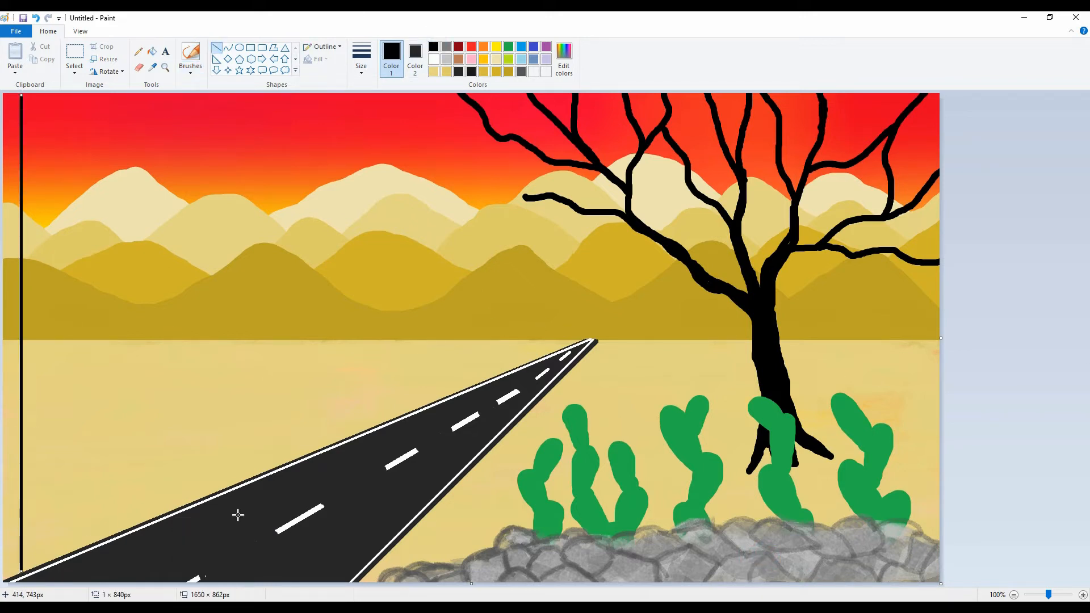
{"action": "key", "text": "ctrl+z"}
{"action": "left_click_drag", "start_coordinate": [87, 95], "coordinate": [87, 527]}
{"action": "key", "text": "ctrl+plus"}
{"action": "key", "text": "ctrl+plus"}
{"action": "key", "text": "ctrl+plus"}
{"action": "key", "text": "ctrl+plus"}
{"action": "key", "text": "ctrl+plus"}
{"action": "key", "text": "ctrl+plus"}
{"action": "key", "text": "ctrl+plus"}
{"action": "key", "text": "ctrl+plus"}
{"action": "key", "text": "ctrl+plus"}
{"action": "key", "text": "ctrl+plus"}
{"action": "key", "text": "ctrl+plus"}
{"action": "key", "text": "ctrl+plus"}
{"action": "key", "text": "ctrl+plus"}
{"action": "key", "text": "ctrl+plus"}
{"action": "key", "text": "ctrl+plus"}
{"action": "key", "text": "ctrl+plus"}
{"action": "key", "text": "ctrl+plus"}
{"action": "key", "text": "ctrl+plus"}
{"action": "key", "text": "ctrl+plus"}
{"action": "key", "text": "ctrl+plus"}
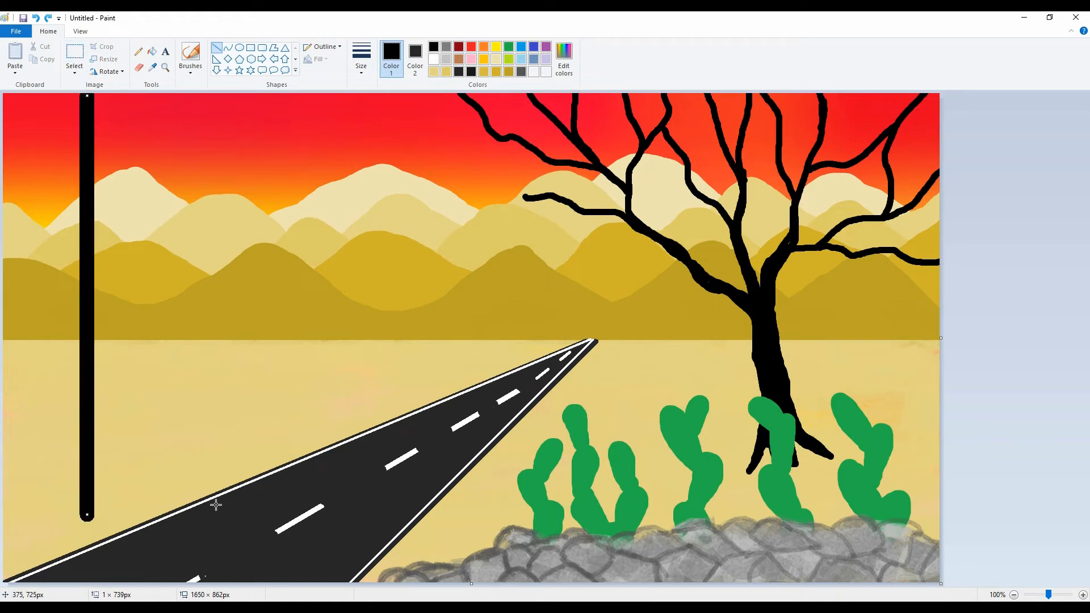
{"action": "key", "text": "ctrl+minus"}
{"action": "key", "text": "ctrl+minus"}
{"action": "key", "text": "ctrl+minus"}
{"action": "key", "text": "ctrl+minus"}
{"action": "key", "text": "ctrl+minus"}
{"action": "key", "text": "ctrl+minus"}
{"action": "key", "text": "ctrl+minus"}
{"action": "key", "text": "ctrl+minus"}
{"action": "key", "text": "ctrl+minus"}
{"action": "key", "text": "ctrl+minus"}
{"action": "key", "text": "ctrl+minus"}
{"action": "key", "text": "ctrl+minus"}
{"action": "key", "text": "ctrl+minus"}
{"action": "key", "text": "ctrl+minus"}
{"action": "key", "text": "ctrl+minus"}
{"action": "key", "text": "ctrl+minus"}
{"action": "left_click", "coordinate": [216, 504]}
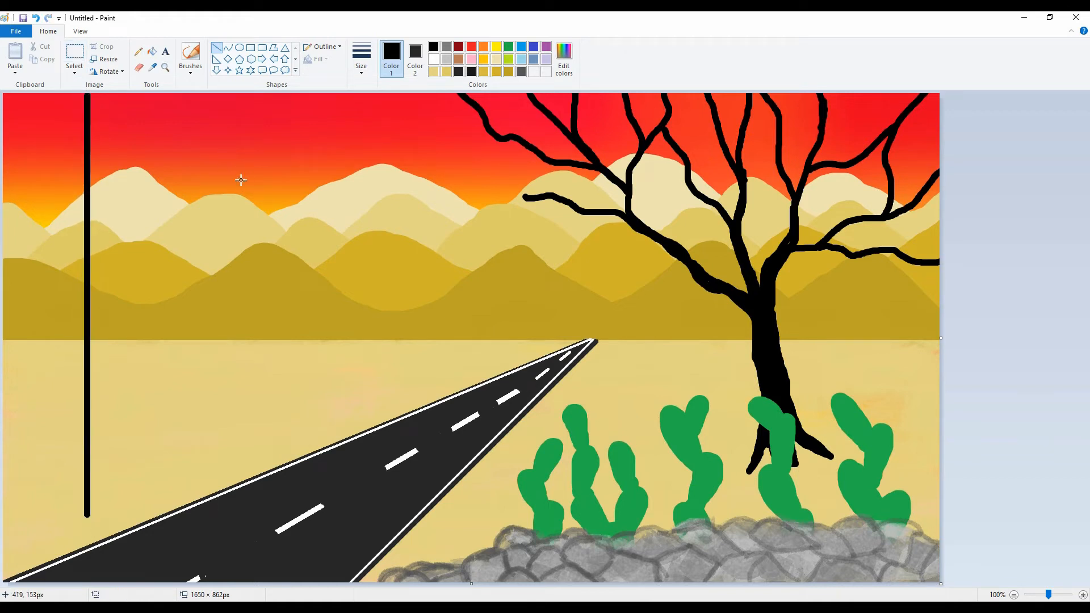
Draw nine more black vertical poles along the road's left side, each shorter and thinner toward the vanishing point.
{"action": "left_click_drag", "start_coordinate": [240, 180], "coordinate": [241, 455]}
{"action": "key", "text": "ctrl+minus"}
{"action": "key", "text": "ctrl+minus"}
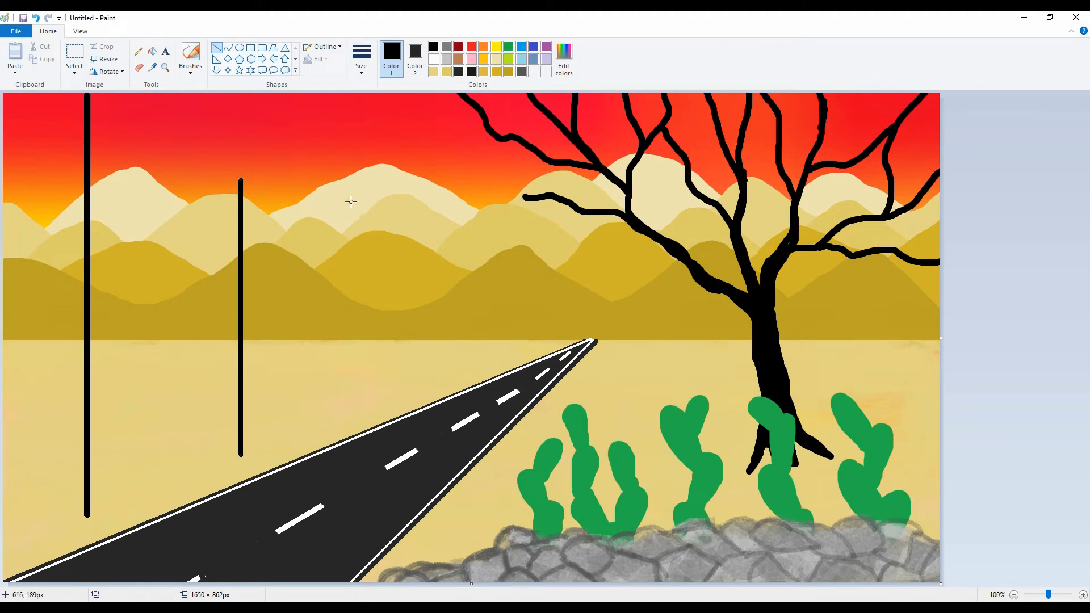
{"action": "left_click_drag", "start_coordinate": [347, 215], "coordinate": [347, 420]}
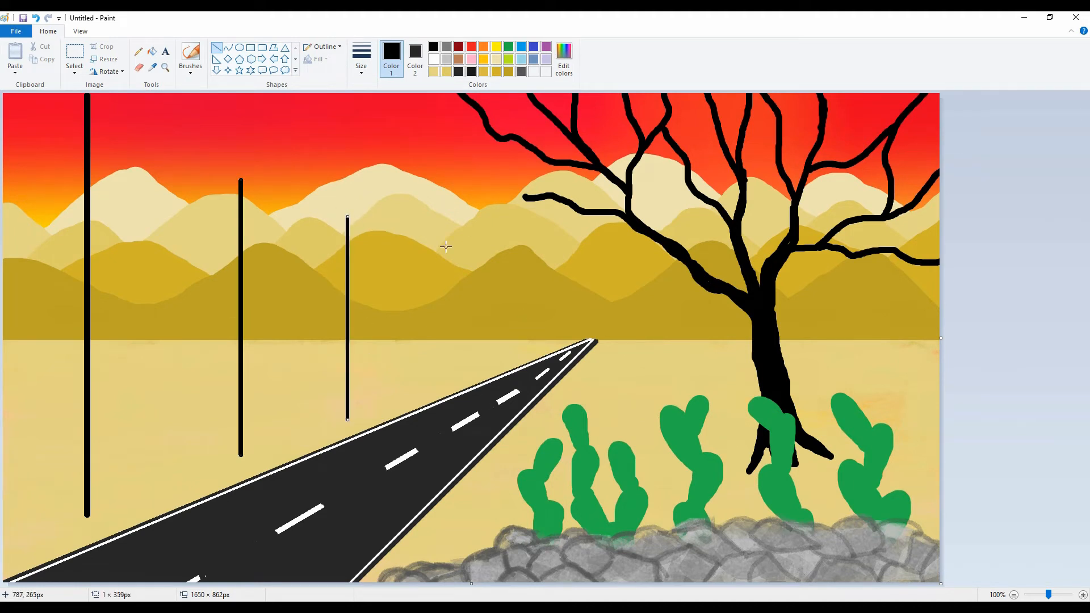
{"action": "left_click_drag", "start_coordinate": [407, 249], "coordinate": [407, 394]}
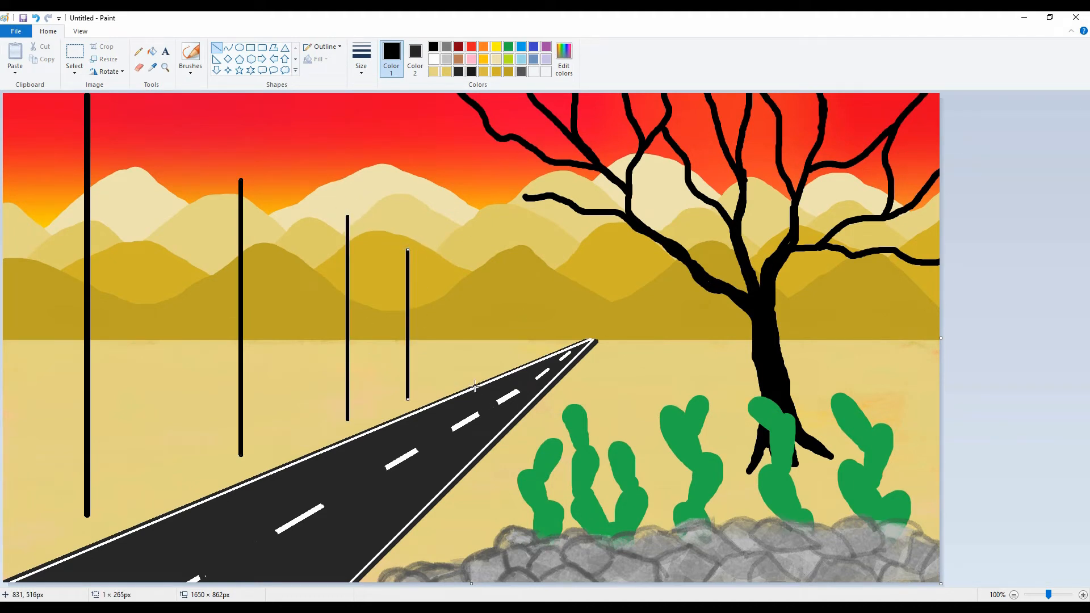
{"action": "left_click_drag", "start_coordinate": [458, 276], "coordinate": [458, 378]}
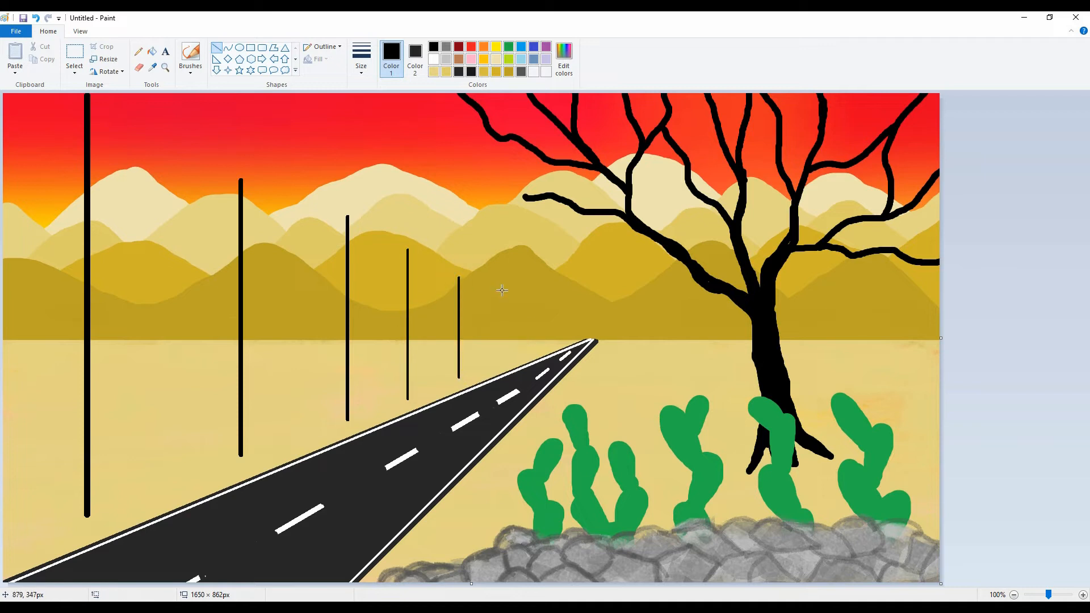
{"action": "left_click_drag", "start_coordinate": [500, 287], "coordinate": [506, 363]}
{"action": "mouse_move", "coordinate": [531, 304]}
{"action": "left_mouse_down"}
{"action": "mouse_move", "coordinate": [527, 335]}
{"action": "mouse_move", "coordinate": [586, 338]}
{"action": "left_mouse_up"}
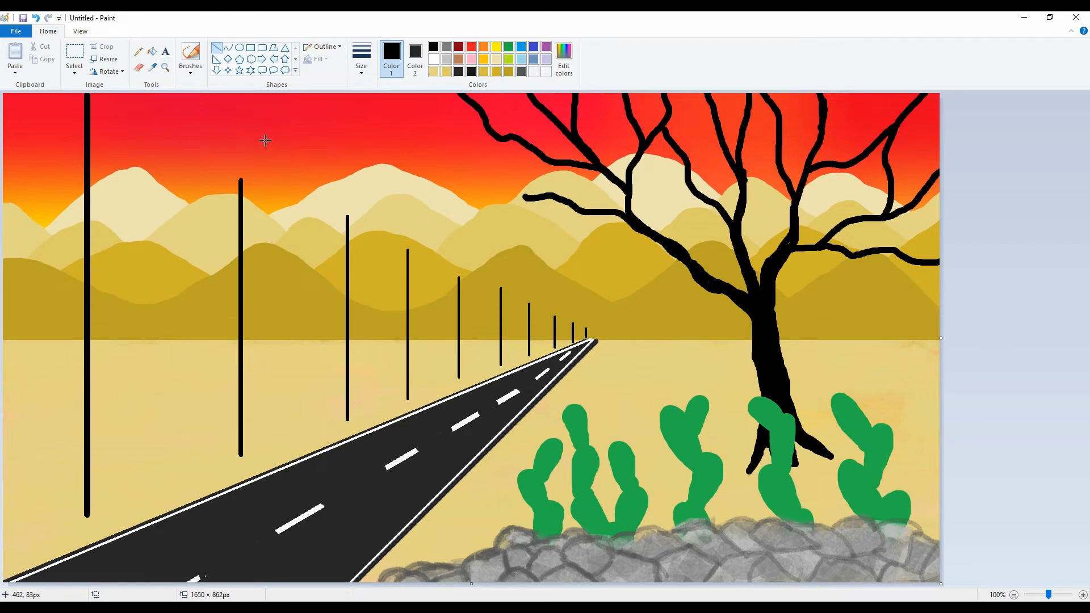
Add horizontal black crossarms to the tops of the poles from the second nearest onward, shrinking toward the horizon.
{"action": "left_click_drag", "start_coordinate": [225, 178], "coordinate": [287, 177]}
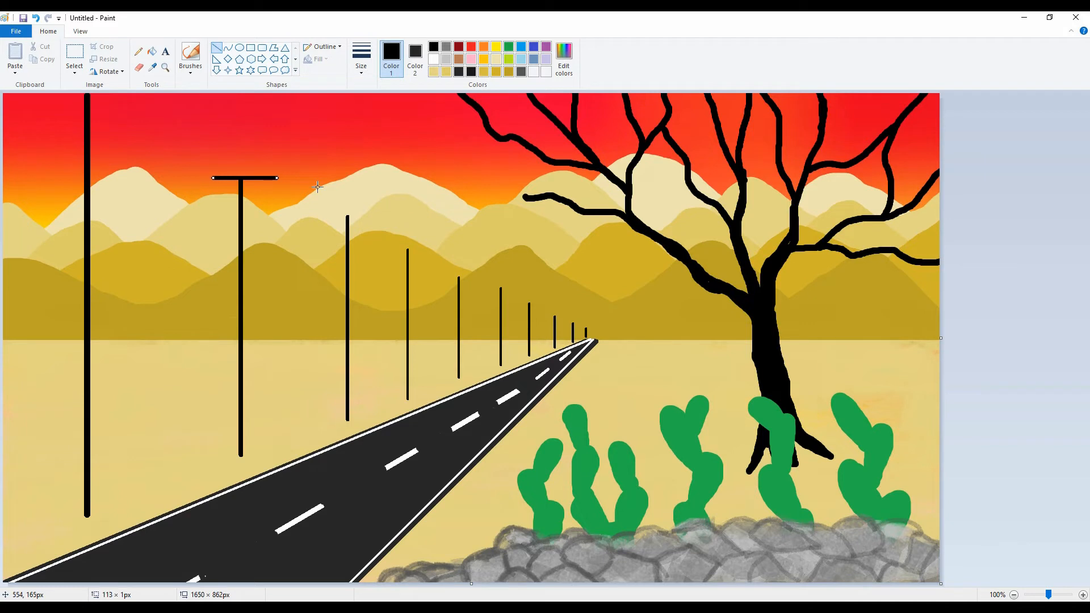
{"action": "mouse_move", "coordinate": [335, 216]}
{"action": "left_mouse_down"}
{"action": "mouse_move", "coordinate": [371, 216]}
{"action": "mouse_move", "coordinate": [422, 249]}
{"action": "left_mouse_up"}
{"action": "left_click", "coordinate": [603, 375]}
{"action": "left_click", "coordinate": [494, 279]}
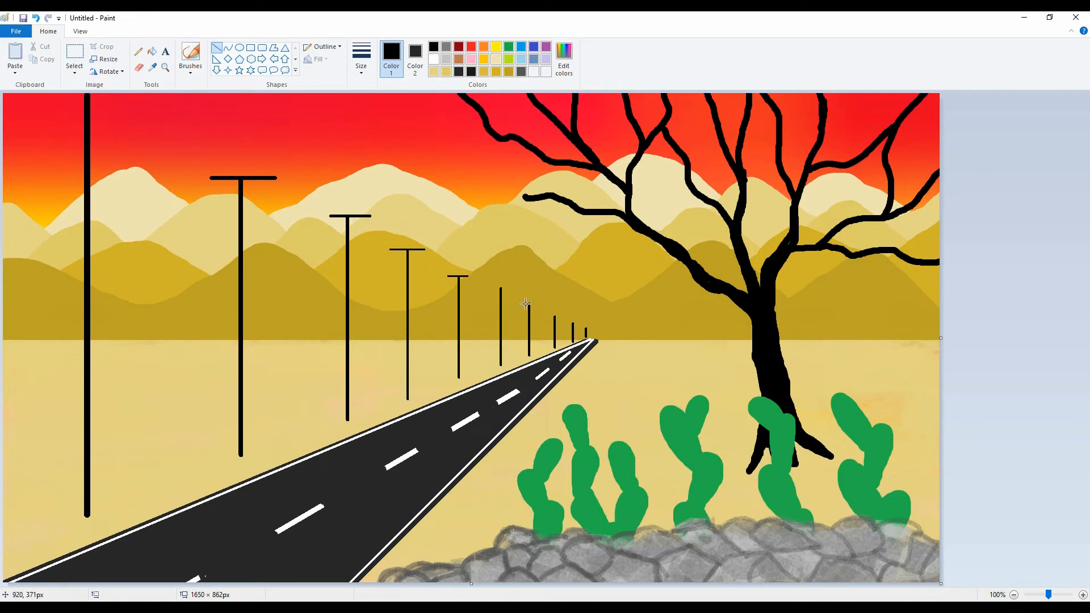
{"action": "left_click", "coordinate": [964, 342]}
{"action": "mouse_move", "coordinate": [522, 304]}
{"action": "left_mouse_down"}
{"action": "mouse_move", "coordinate": [589, 327]}
{"action": "mouse_move", "coordinate": [554, 324]}
{"action": "mouse_move", "coordinate": [489, 288]}
{"action": "mouse_move", "coordinate": [518, 308]}
{"action": "left_mouse_up"}
{"action": "left_click", "coordinate": [1081, 312]}
{"action": "left_click", "coordinate": [985, 334]}
Draw sagging black wires with the Curve tool between the crossarms of the farthest poles, from the sixth pole to the horizon.
{"action": "left_click", "coordinate": [228, 48]}
{"action": "key", "text": "ctrl+z"}
{"action": "left_click", "coordinate": [536, 317]}
{"action": "left_click", "coordinate": [539, 313]}
{"action": "left_click", "coordinate": [539, 314]}
{"action": "left_click", "coordinate": [543, 313]}
{"action": "left_click", "coordinate": [500, 306]}
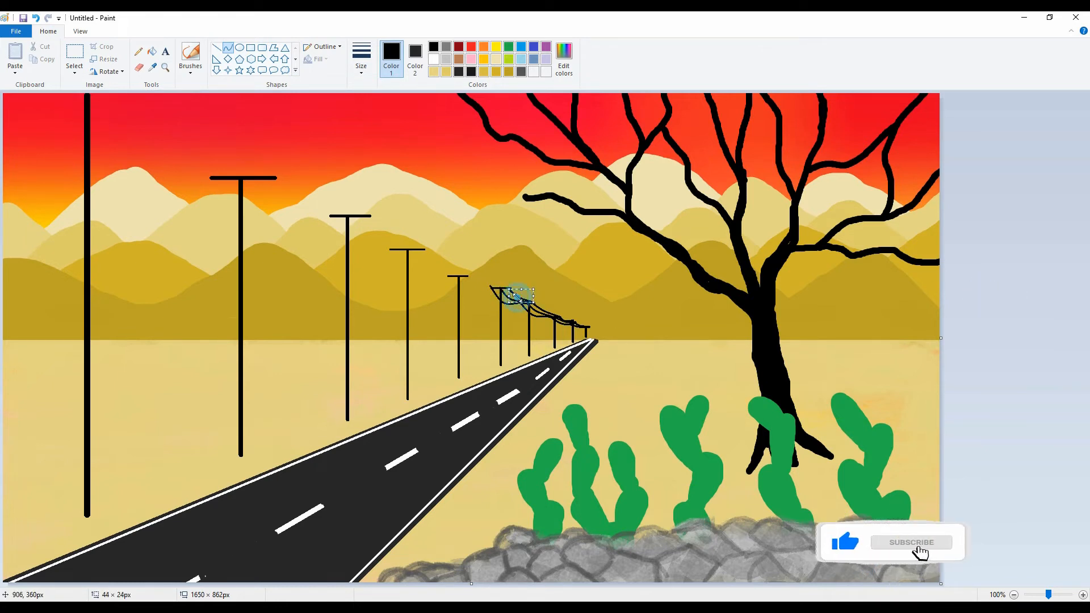
Draw sagging black wires linking the crossarms from the sixth pole to the third pole.
{"action": "mouse_move", "coordinate": [491, 287]}
{"action": "left_mouse_down"}
{"action": "mouse_move", "coordinate": [448, 277]}
{"action": "mouse_move", "coordinate": [503, 287]}
{"action": "mouse_move", "coordinate": [389, 250]}
{"action": "mouse_move", "coordinate": [418, 268]}
{"action": "mouse_move", "coordinate": [426, 258]}
{"action": "mouse_move", "coordinate": [415, 263]}
{"action": "mouse_move", "coordinate": [469, 275]}
{"action": "mouse_move", "coordinate": [331, 216]}
{"action": "mouse_move", "coordinate": [354, 245]}
{"action": "mouse_move", "coordinate": [348, 216]}
{"action": "mouse_move", "coordinate": [358, 230]}
{"action": "left_mouse_up"}
{"action": "left_click", "coordinate": [448, 277]}
{"action": "left_click", "coordinate": [502, 287]}
{"action": "left_click", "coordinate": [415, 263]}
{"action": "left_click", "coordinate": [436, 266]}
{"action": "left_click", "coordinate": [354, 245]}
{"action": "left_click", "coordinate": [1040, 257]}
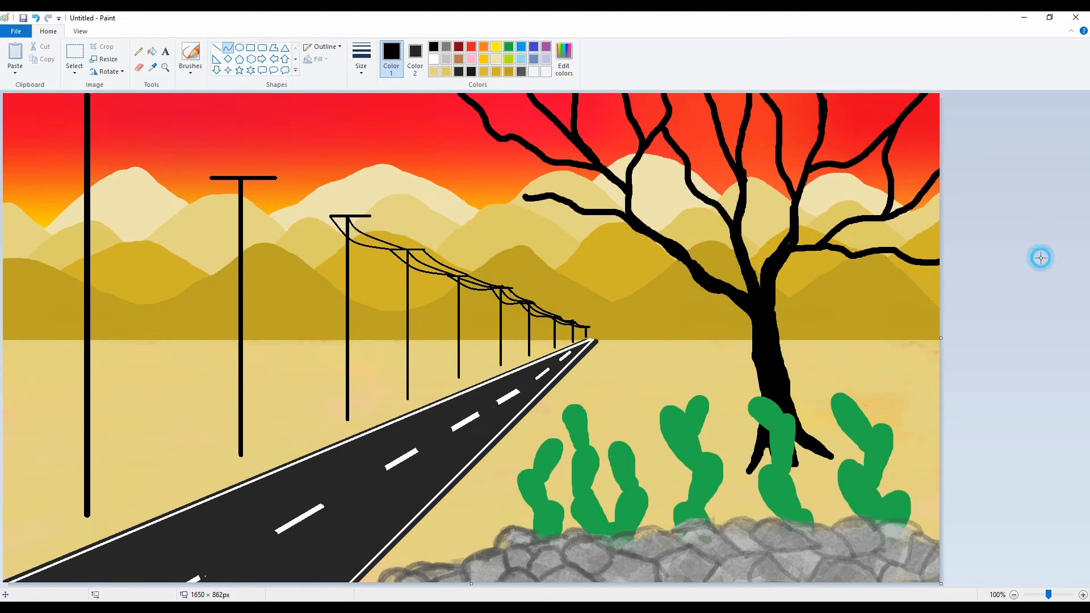
{"action": "left_click_drag", "start_coordinate": [424, 249], "coordinate": [370, 216]}
{"action": "left_click_drag", "start_coordinate": [391, 230], "coordinate": [389, 236]}
{"action": "left_click", "coordinate": [372, 226]}
Draw sagging black wires between the crossarms of the third and second poles.
{"action": "left_click_drag", "start_coordinate": [330, 216], "coordinate": [212, 178]}
{"action": "left_click_drag", "start_coordinate": [277, 200], "coordinate": [278, 215]}
{"action": "left_click", "coordinate": [244, 213]}
{"action": "mouse_move", "coordinate": [348, 216]}
{"action": "left_mouse_down"}
{"action": "mouse_move", "coordinate": [241, 180]}
{"action": "mouse_move", "coordinate": [252, 200]}
{"action": "mouse_move", "coordinate": [297, 192]}
{"action": "mouse_move", "coordinate": [275, 178]}
{"action": "left_mouse_up"}
{"action": "left_click", "coordinate": [253, 200]}
{"action": "left_click_drag", "start_coordinate": [283, 189], "coordinate": [284, 195]}
{"action": "left_click", "coordinate": [284, 195]}
Draw three sagging black wires from the second pole's crossarm to the nearest pole and the canvas's top edge.
{"action": "left_click_drag", "start_coordinate": [210, 178], "coordinate": [83, 94]}
{"action": "left_click_drag", "start_coordinate": [127, 142], "coordinate": [131, 153]}
{"action": "left_click", "coordinate": [132, 154]}
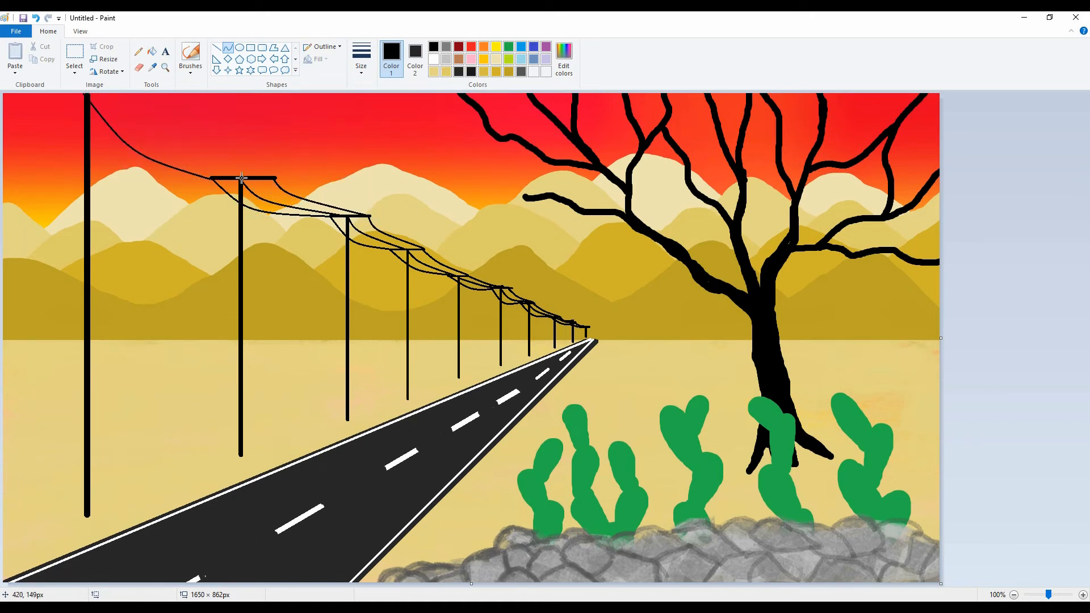
{"action": "left_click_drag", "start_coordinate": [241, 178], "coordinate": [108, 93]}
{"action": "left_click_drag", "start_coordinate": [143, 129], "coordinate": [146, 137]}
{"action": "left_click", "coordinate": [146, 136]}
{"action": "mouse_move", "coordinate": [273, 177]}
{"action": "left_mouse_down"}
{"action": "mouse_move", "coordinate": [141, 88]}
{"action": "mouse_move", "coordinate": [177, 122]}
{"action": "left_mouse_up"}
{"action": "left_click", "coordinate": [177, 122]}
{"action": "left_click", "coordinate": [238, 177]}
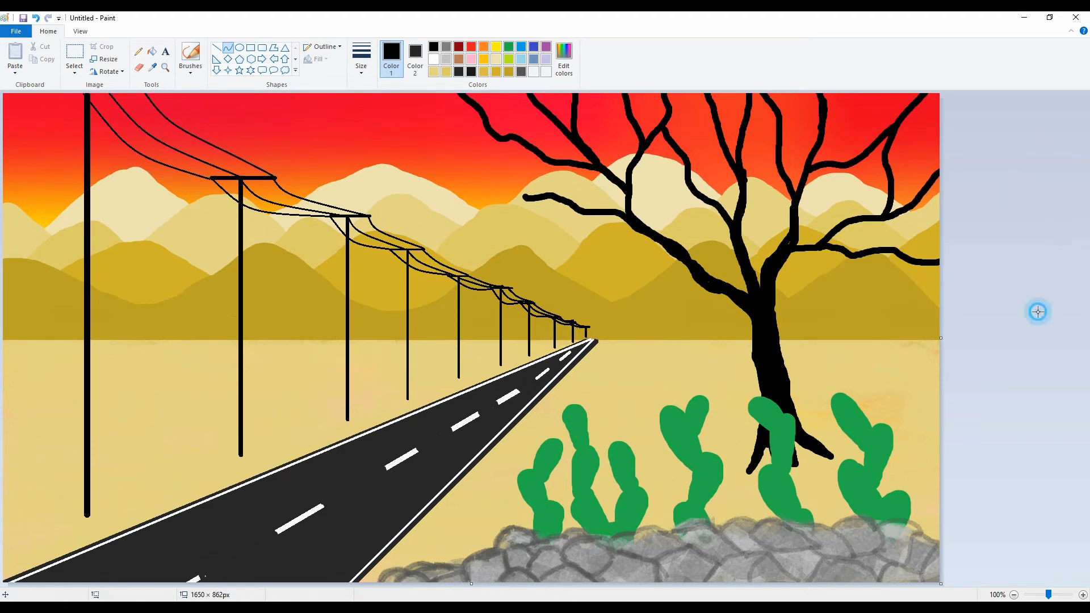
Paint small dark ochre grass tufts scattered over the sand on both sides of the road.
{"action": "left_click", "coordinate": [496, 71]}
{"action": "left_click", "coordinate": [190, 57]}
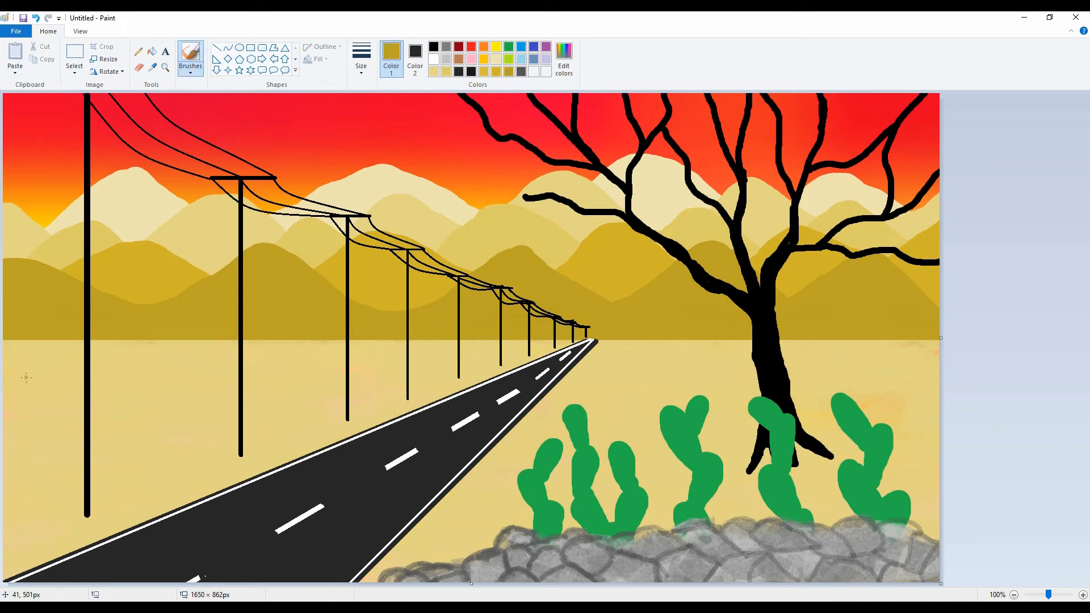
{"action": "left_click_drag", "start_coordinate": [273, 375], "coordinate": [272, 366]}
{"action": "left_click", "coordinate": [663, 361]}
{"action": "left_click", "coordinate": [708, 354]}
{"action": "left_click", "coordinate": [596, 393]}
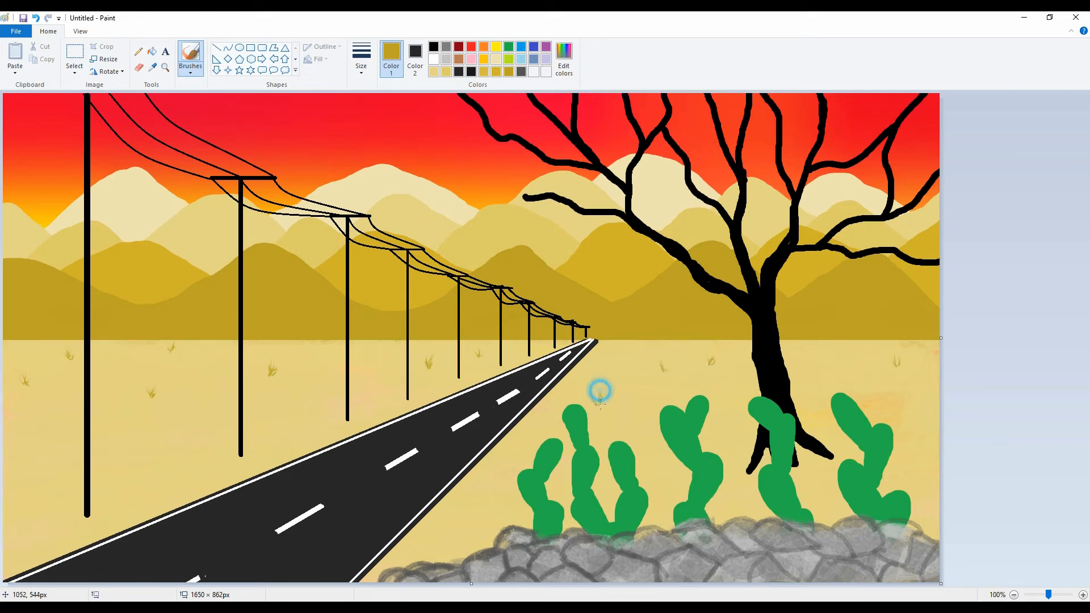
{"action": "left_click", "coordinate": [619, 351]}
{"action": "left_click", "coordinate": [442, 519]}
{"action": "left_click", "coordinate": [826, 364]}
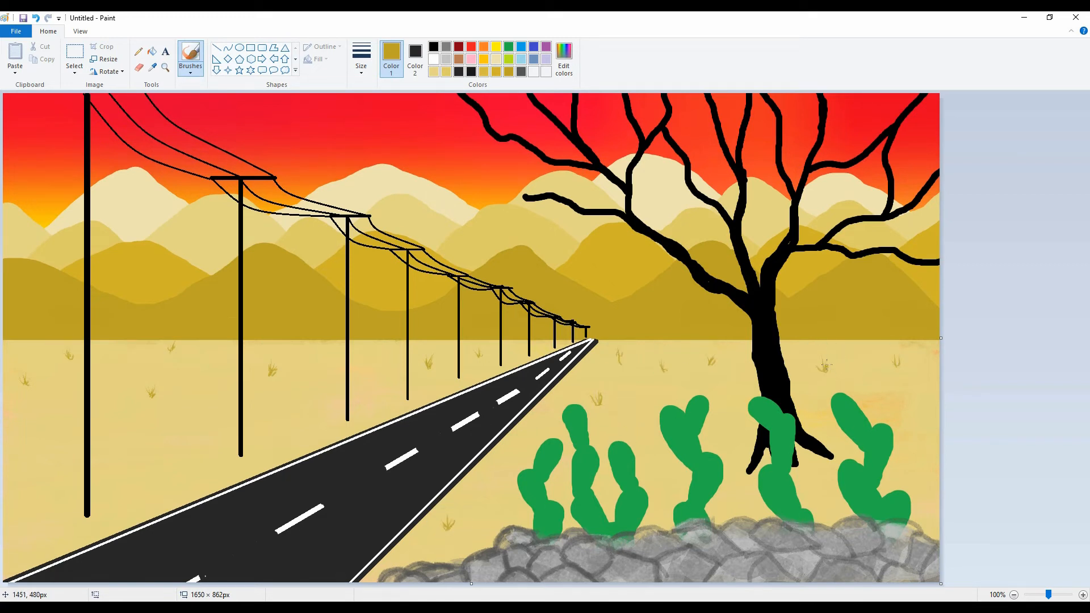
Paint a larger ochre grass tuft at the left of the tree's roots, undo a trial tuft by the nearest pole, and select gray.
{"action": "left_click", "coordinate": [738, 440]}
{"action": "left_click", "coordinate": [746, 451]}
{"action": "left_click", "coordinate": [74, 509]}
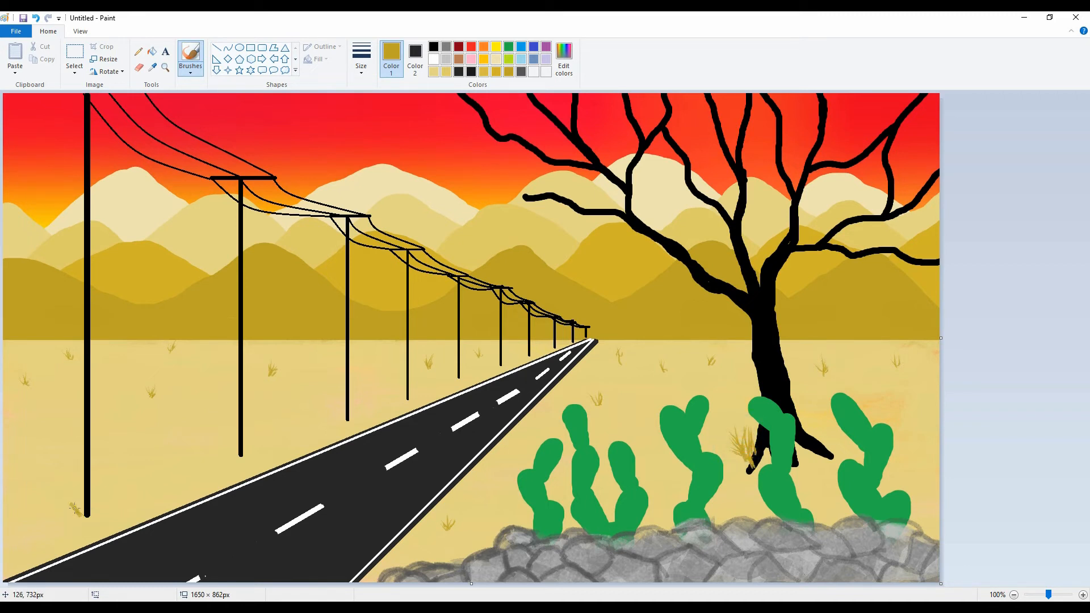
{"action": "left_click", "coordinate": [446, 47]}
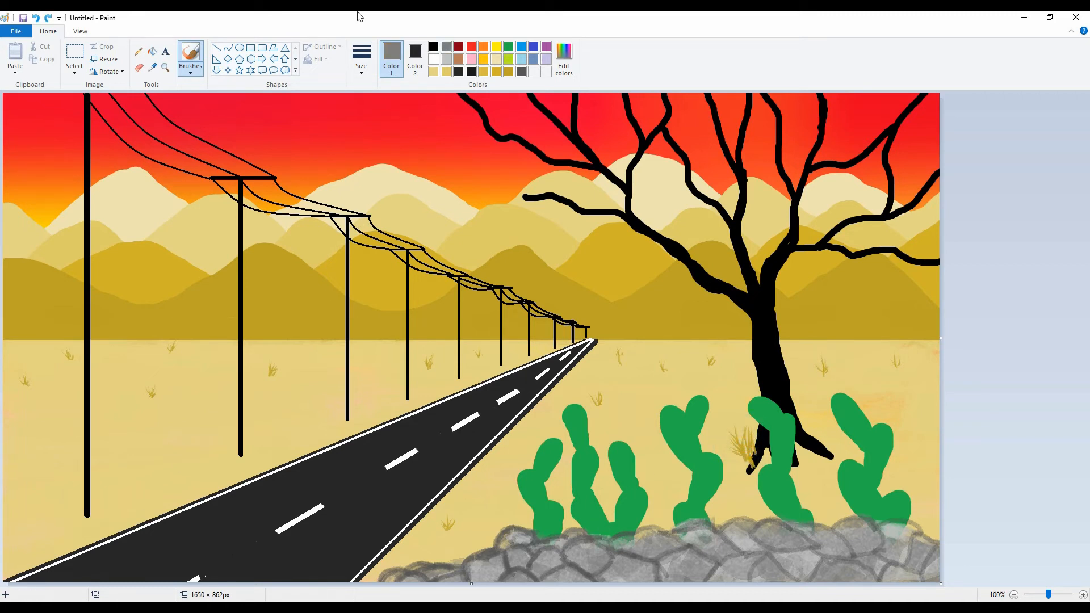
{"action": "left_click", "coordinate": [217, 47]}
{"action": "mouse_move", "coordinate": [85, 513]}
{"action": "left_mouse_down"}
{"action": "mouse_move", "coordinate": [2, 516]}
{"action": "mouse_move", "coordinate": [2, 454]}
{"action": "left_mouse_up"}
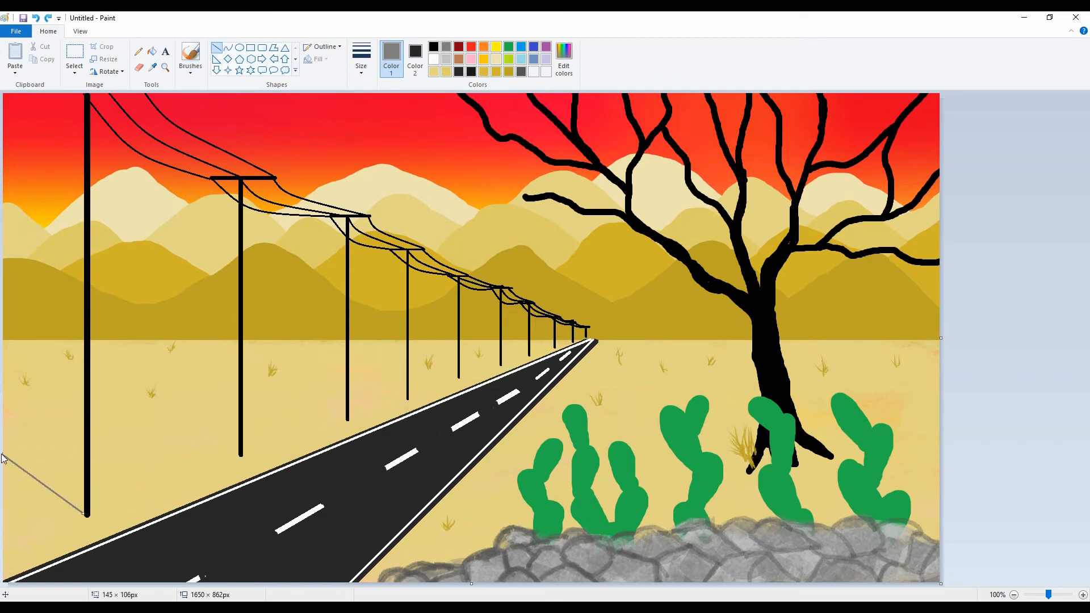
{"action": "key", "text": "ctrl+z"}
Brush ochre clumps of dry grass around the bases of the six nearest utility poles, undoing a trial gray dab first.
{"action": "left_click", "coordinate": [190, 68]}
{"action": "left_click", "coordinate": [257, 113]}
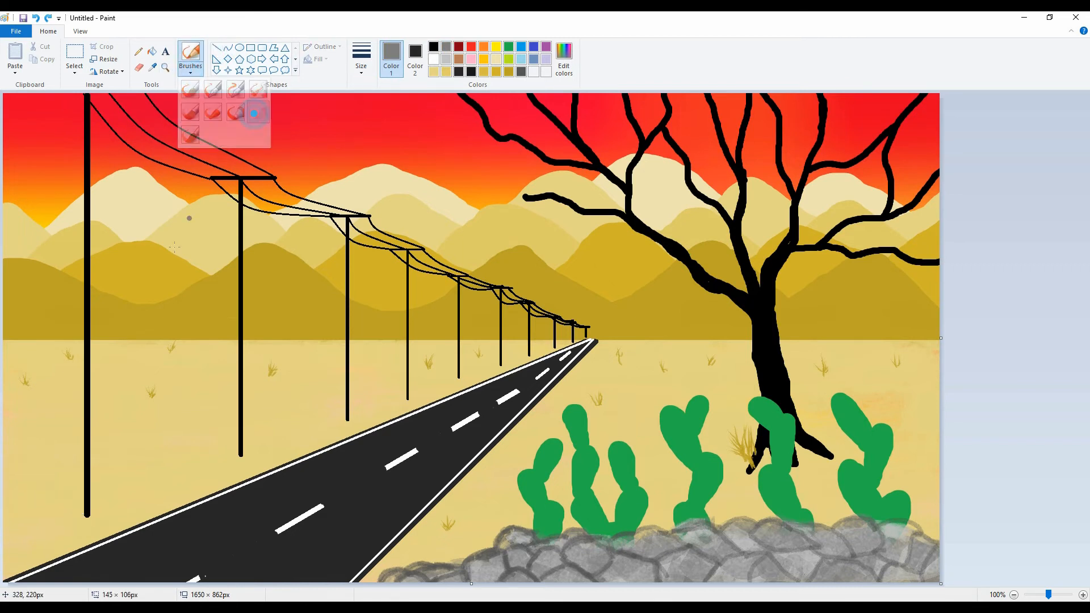
{"action": "mouse_move", "coordinate": [81, 515]}
{"action": "left_mouse_down"}
{"action": "mouse_move", "coordinate": [80, 503]}
{"action": "mouse_move", "coordinate": [88, 518]}
{"action": "mouse_move", "coordinate": [75, 512]}
{"action": "left_mouse_up"}
{"action": "key", "text": "ctrl+z"}
{"action": "left_click", "coordinate": [509, 71]}
{"action": "left_click_drag", "start_coordinate": [234, 458], "coordinate": [245, 455]}
{"action": "left_click_drag", "start_coordinate": [339, 411], "coordinate": [349, 418]}
{"action": "left_click", "coordinate": [406, 396]}
{"action": "left_click", "coordinate": [458, 375]}
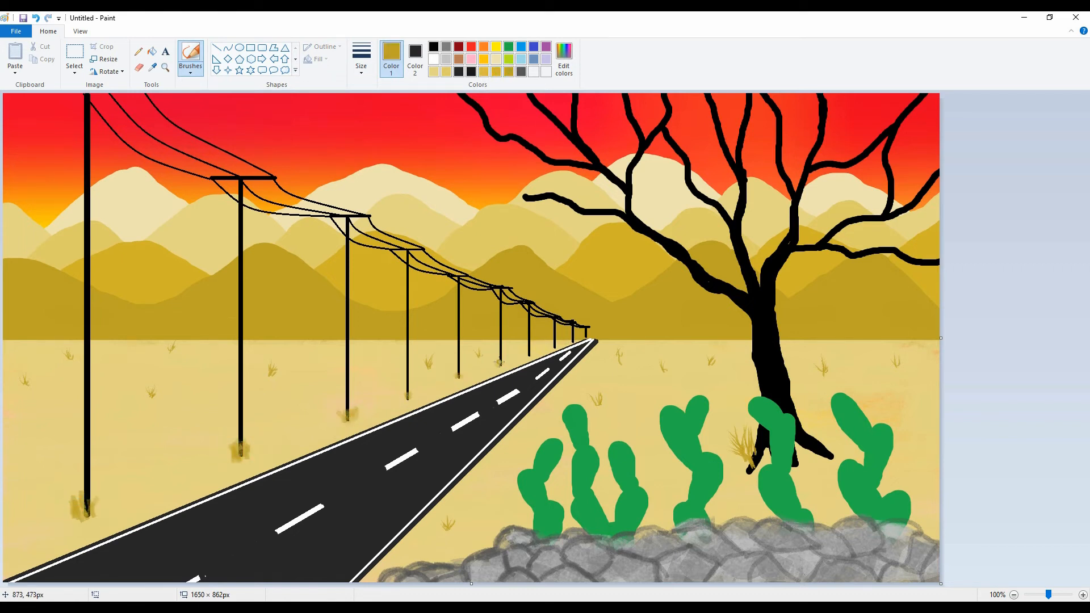
Thicken the ochre grass clumps at the bases of the larger utility poles.
{"action": "left_click_drag", "start_coordinate": [462, 371], "coordinate": [457, 375]}
{"action": "left_click_drag", "start_coordinate": [358, 417], "coordinate": [330, 418]}
{"action": "left_click_drag", "start_coordinate": [247, 441], "coordinate": [245, 451]}
{"action": "left_click_drag", "start_coordinate": [88, 512], "coordinate": [85, 511]}
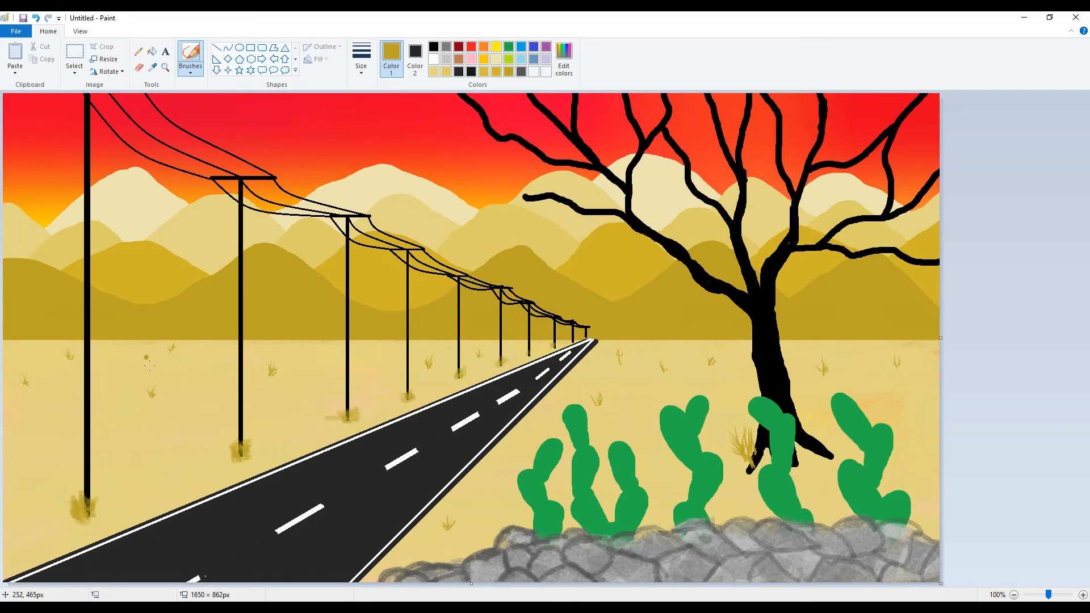
Try four ochre streaks on the sand at the canvas's left edge, and paint over them with the light sand color.
{"action": "left_click_drag", "start_coordinate": [60, 422], "coordinate": [4, 432]}
{"action": "left_click_drag", "start_coordinate": [59, 395], "coordinate": [4, 406]}
{"action": "left_click_drag", "start_coordinate": [56, 375], "coordinate": [4, 385]}
{"action": "left_click_drag", "start_coordinate": [44, 357], "coordinate": [4, 366]}
{"action": "left_click", "coordinate": [446, 71]}
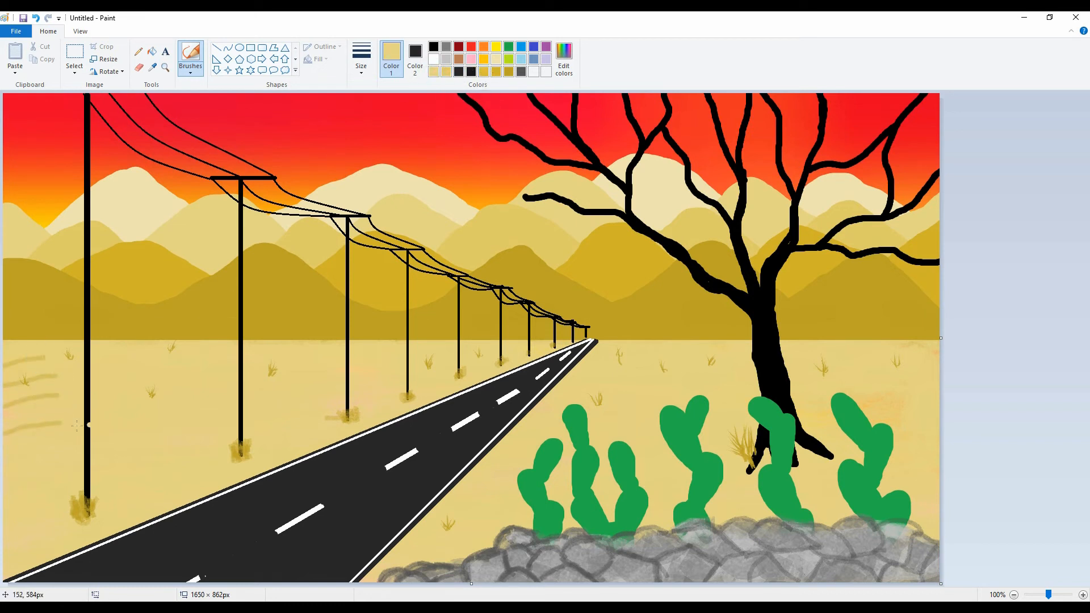
{"action": "left_click_drag", "start_coordinate": [59, 423], "coordinate": [8, 434]}
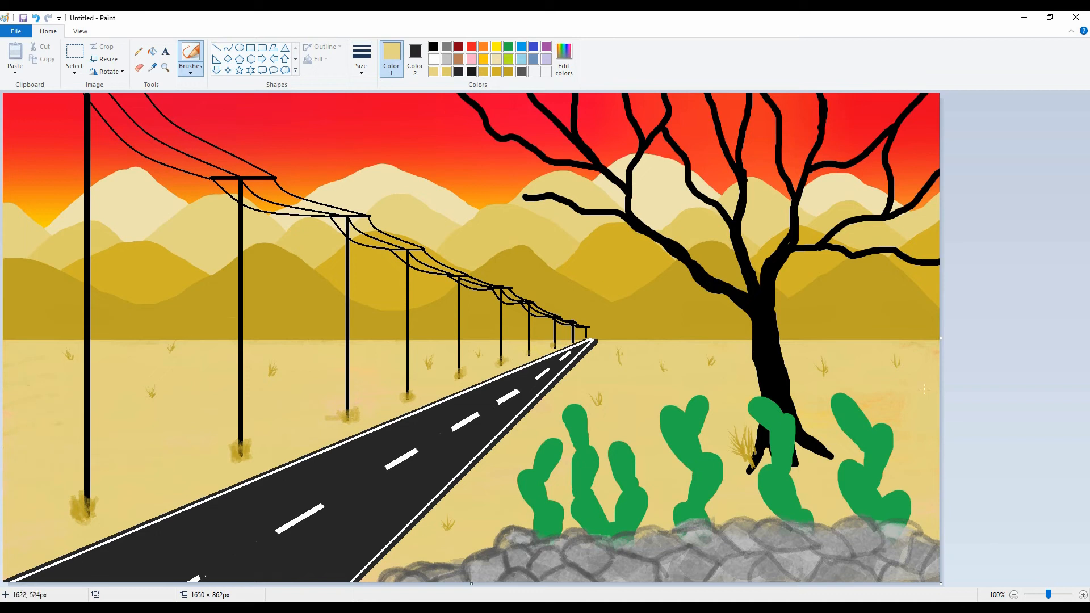
Mix a darker green of Red 28, Green 147, Blue 64 and outline the leftmost cactus's pads with the Pencil.
{"action": "left_click", "coordinate": [138, 51]}
{"action": "left_click", "coordinate": [509, 46]}
{"action": "left_click", "coordinate": [563, 57]}
{"action": "left_click_drag", "start_coordinate": [667, 295], "coordinate": [667, 303]}
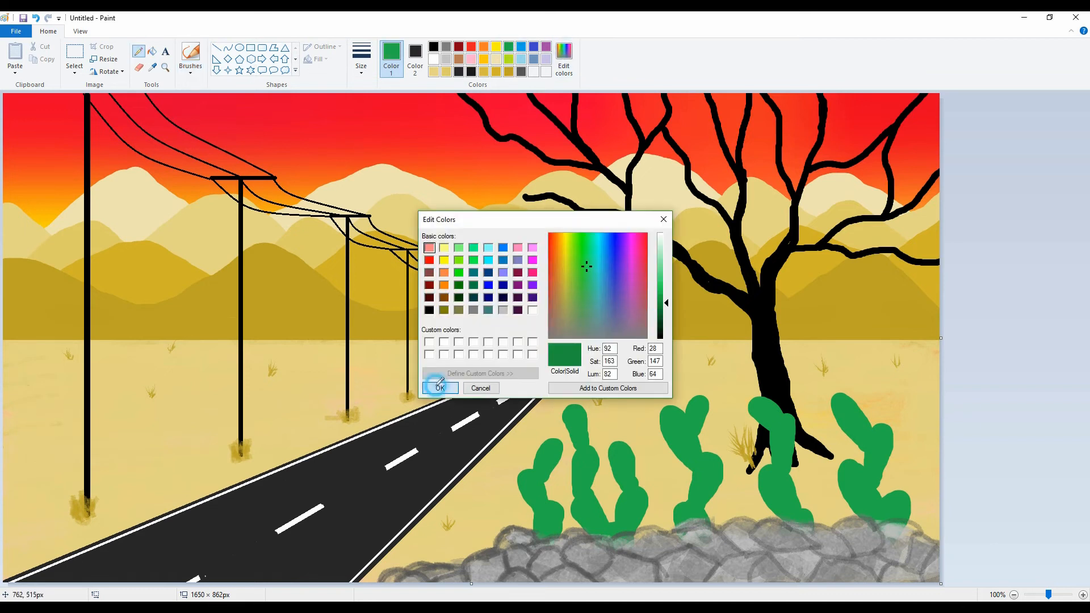
{"action": "left_click", "coordinate": [440, 387]}
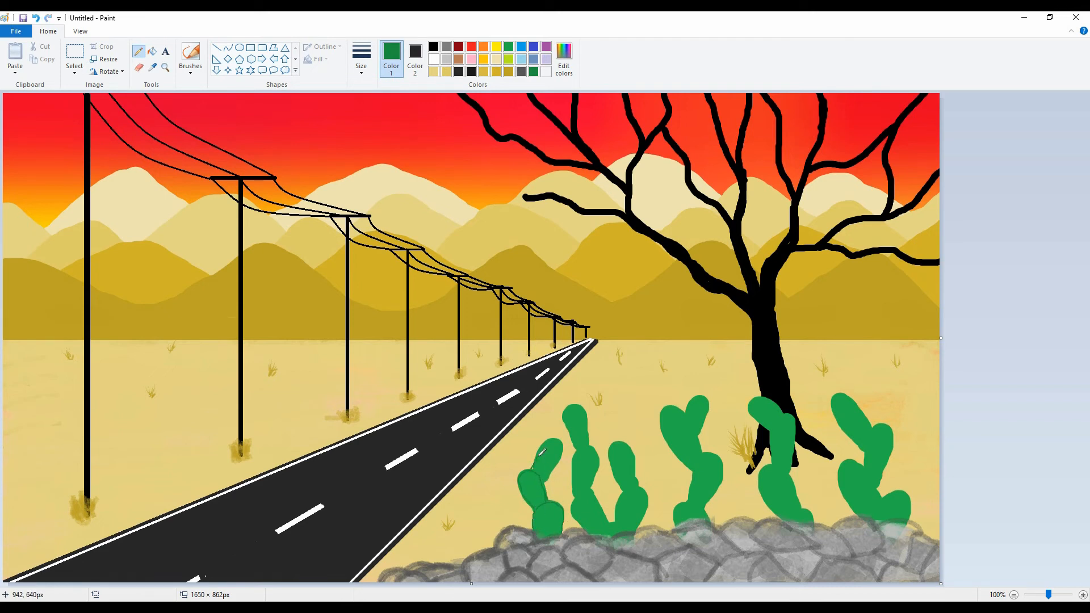
{"action": "mouse_move", "coordinate": [556, 441]}
{"action": "left_mouse_down"}
{"action": "mouse_move", "coordinate": [526, 462]}
{"action": "mouse_move", "coordinate": [536, 472]}
{"action": "mouse_move", "coordinate": [515, 473]}
{"action": "mouse_move", "coordinate": [553, 438]}
{"action": "left_mouse_up"}
Draw a small red flower on the leftmost cactus and outline the second cactus's pads in the dark green.
{"action": "left_click", "coordinate": [471, 46]}
{"action": "left_click", "coordinate": [527, 466]}
{"action": "left_click", "coordinate": [534, 71]}
{"action": "left_click_drag", "start_coordinate": [547, 502], "coordinate": [555, 499]}
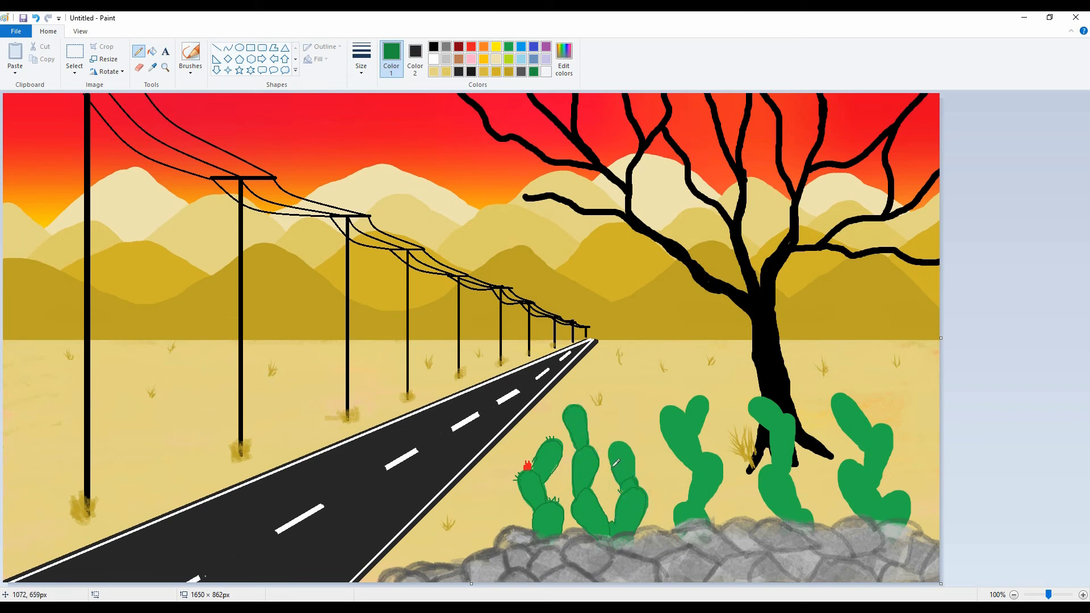
{"action": "left_click_drag", "start_coordinate": [624, 448], "coordinate": [634, 457]}
Outline the pads of the third and fourth cacti in dark green.
{"action": "mouse_move", "coordinate": [709, 518]}
{"action": "left_mouse_down"}
{"action": "mouse_move", "coordinate": [683, 500]}
{"action": "mouse_move", "coordinate": [676, 525]}
{"action": "mouse_move", "coordinate": [693, 469]}
{"action": "mouse_move", "coordinate": [702, 506]}
{"action": "mouse_move", "coordinate": [716, 487]}
{"action": "mouse_move", "coordinate": [724, 462]}
{"action": "mouse_move", "coordinate": [710, 451]}
{"action": "mouse_move", "coordinate": [689, 498]}
{"action": "left_mouse_up"}
{"action": "key", "text": "ctrl+z"}
{"action": "left_click_drag", "start_coordinate": [703, 454], "coordinate": [698, 440]}
{"action": "left_click_drag", "start_coordinate": [703, 396], "coordinate": [686, 413]}
{"action": "mouse_move", "coordinate": [790, 522]}
{"action": "left_mouse_down"}
{"action": "mouse_move", "coordinate": [813, 511]}
{"action": "mouse_move", "coordinate": [779, 464]}
{"action": "mouse_move", "coordinate": [767, 466]}
{"action": "mouse_move", "coordinate": [767, 498]}
{"action": "mouse_move", "coordinate": [789, 522]}
{"action": "mouse_move", "coordinate": [694, 418]}
{"action": "mouse_move", "coordinate": [787, 473]}
{"action": "mouse_move", "coordinate": [788, 415]}
{"action": "left_mouse_up"}
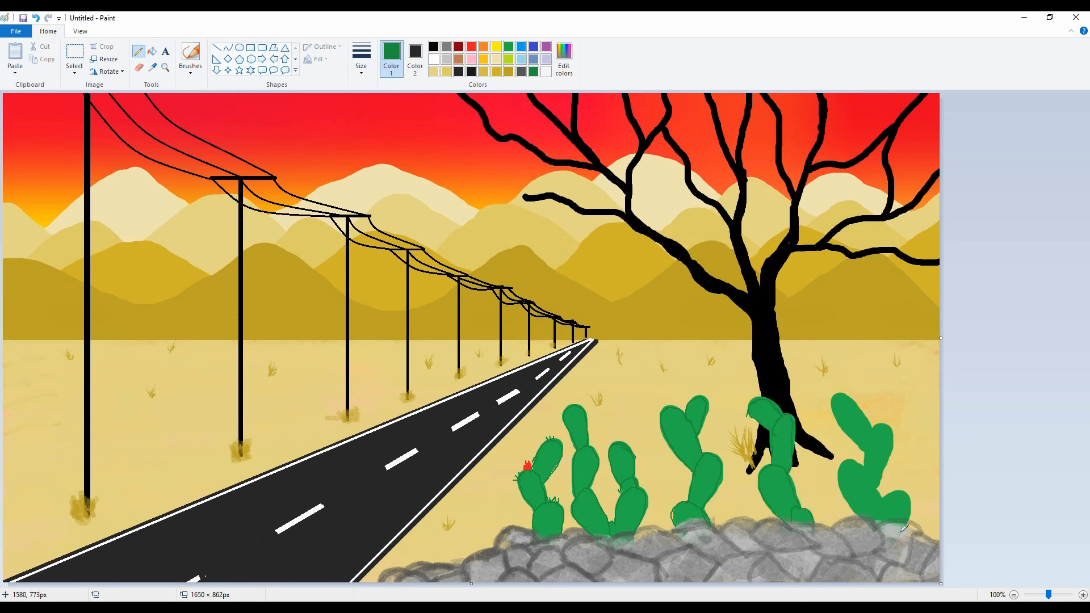
Outline the rightmost cactus's pads in dark green and add short spines to the tips of the cacti's pads.
{"action": "mouse_move", "coordinate": [875, 519]}
{"action": "left_mouse_down"}
{"action": "mouse_move", "coordinate": [895, 490]}
{"action": "mouse_move", "coordinate": [912, 499]}
{"action": "mouse_move", "coordinate": [888, 505]}
{"action": "mouse_move", "coordinate": [863, 462]}
{"action": "mouse_move", "coordinate": [845, 499]}
{"action": "left_mouse_up"}
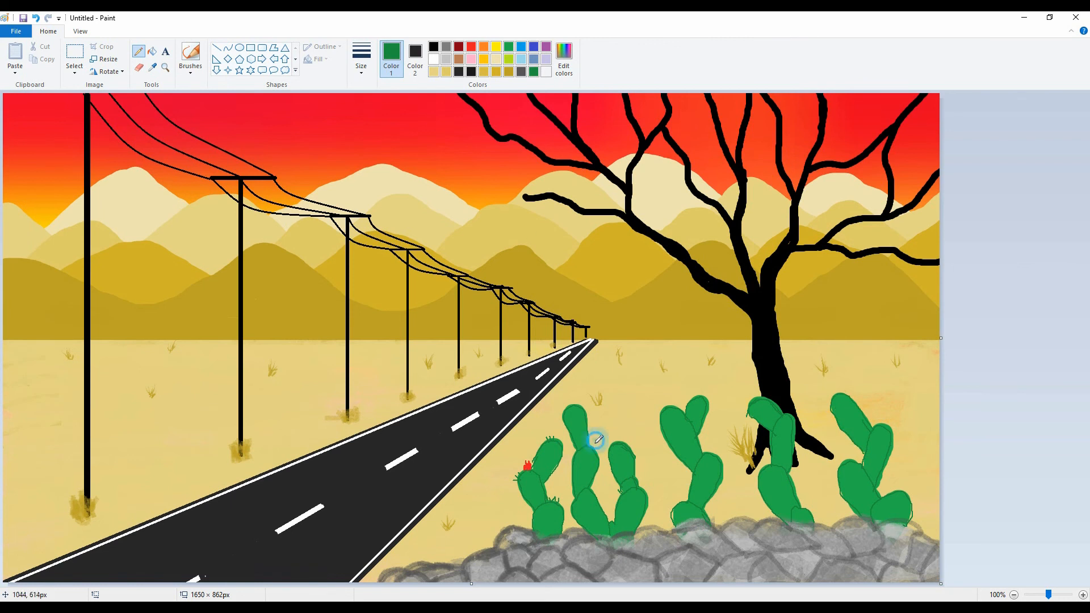
{"action": "left_click_drag", "start_coordinate": [565, 493], "coordinate": [574, 500]}
{"action": "left_click_drag", "start_coordinate": [661, 407], "coordinate": [706, 392]}
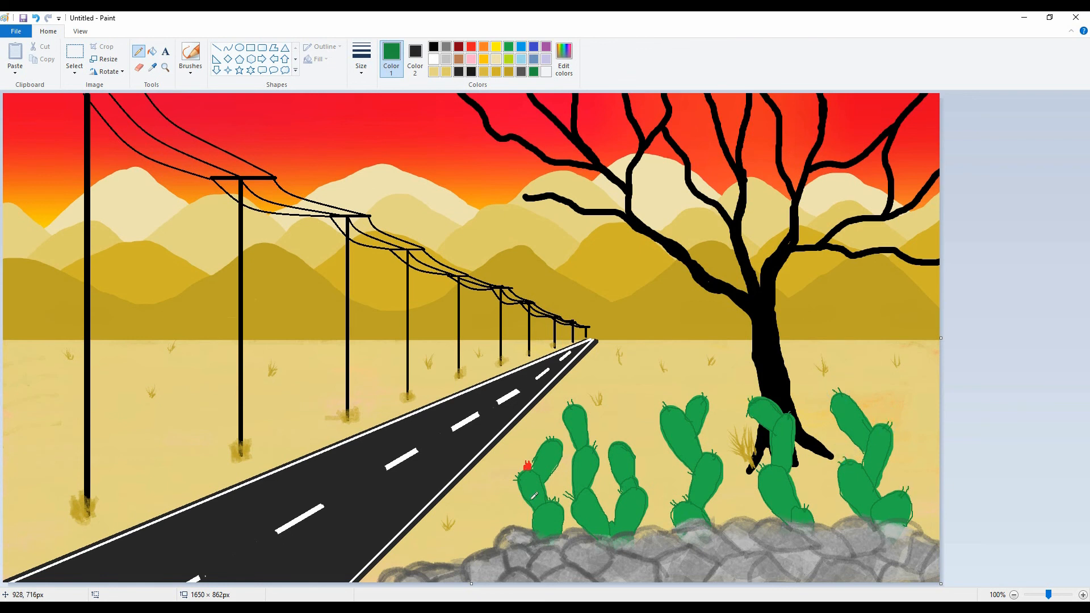
Draw small red flowers on the pads of the other four cacti, and reselect the dark green.
{"action": "left_click", "coordinate": [471, 46]}
{"action": "left_click_drag", "start_coordinate": [622, 441], "coordinate": [622, 440]}
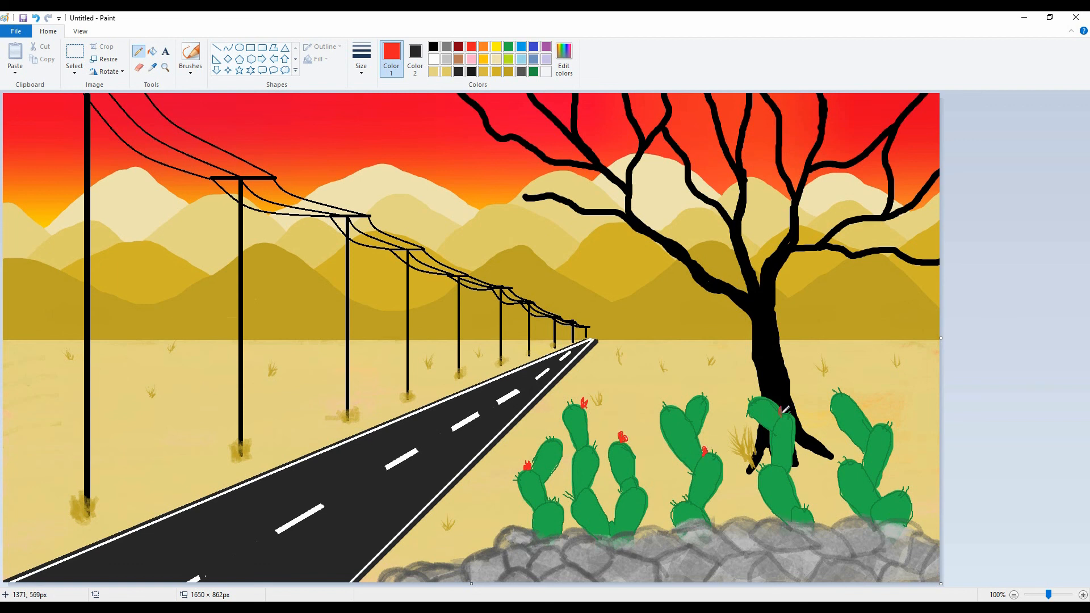
{"action": "left_click_drag", "start_coordinate": [863, 466], "coordinate": [863, 463]}
{"action": "left_click_drag", "start_coordinate": [849, 390], "coordinate": [850, 393]}
{"action": "left_click", "coordinate": [534, 71]}
{"action": "left_click", "coordinate": [361, 59]}
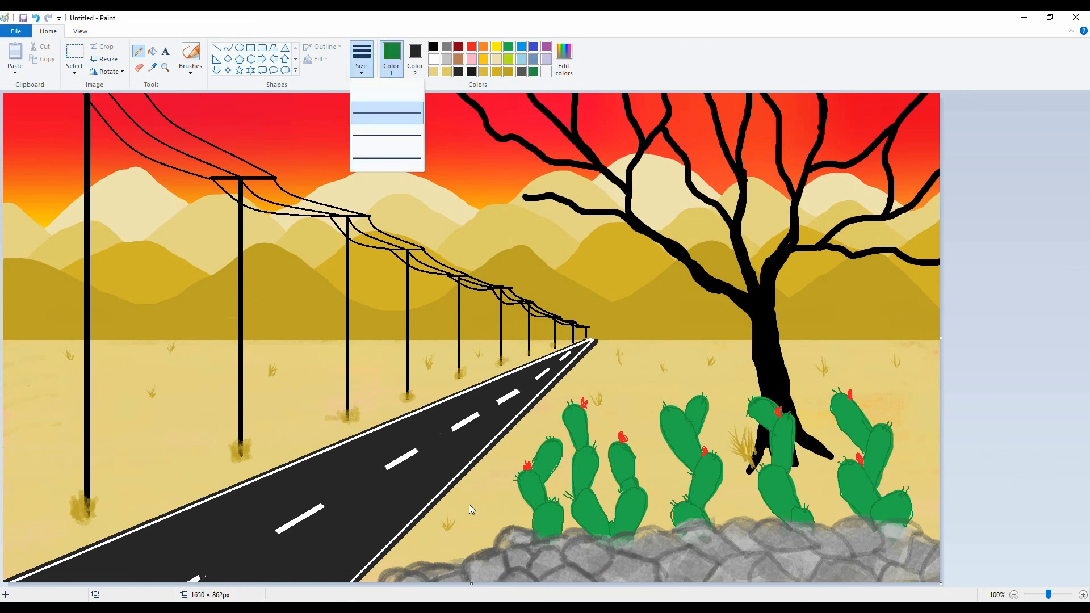
{"action": "left_click", "coordinate": [471, 509]}
{"action": "mouse_move", "coordinate": [507, 512]}
{"action": "left_mouse_down"}
{"action": "mouse_move", "coordinate": [532, 530]}
{"action": "mouse_move", "coordinate": [516, 527]}
{"action": "mouse_move", "coordinate": [567, 529]}
{"action": "left_mouse_up"}
{"action": "key", "text": "ctrl+z"}
Brush small dark green grass tufts along the upper edge of the foreground rocks, between and beside the cacti.
{"action": "left_click", "coordinate": [191, 68]}
{"action": "left_click", "coordinate": [195, 113]}
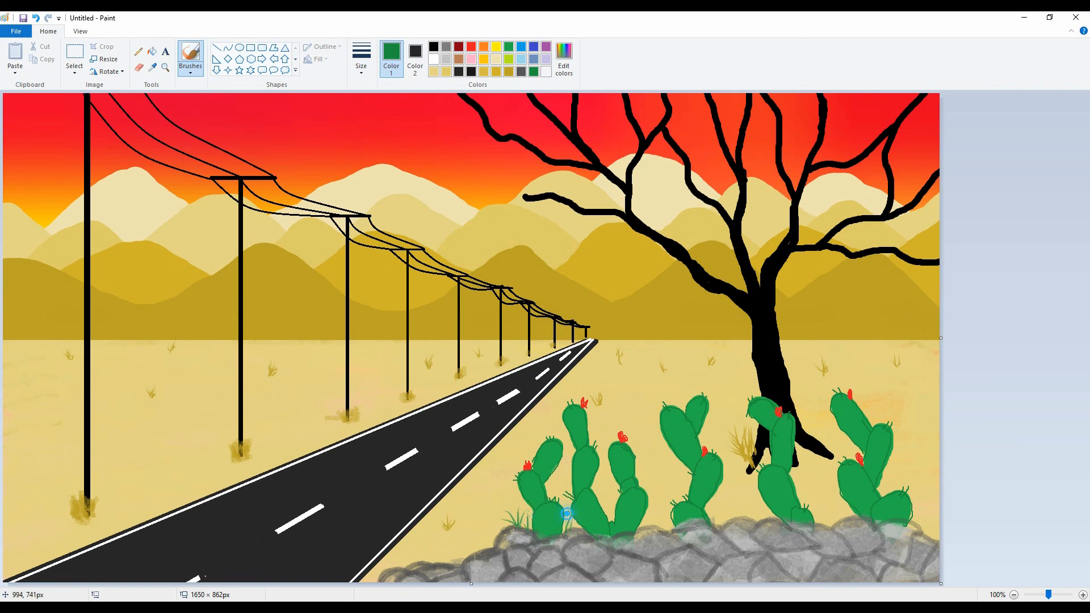
{"action": "left_click_drag", "start_coordinate": [737, 503], "coordinate": [747, 523]}
{"action": "left_click_drag", "start_coordinate": [758, 506], "coordinate": [751, 523]}
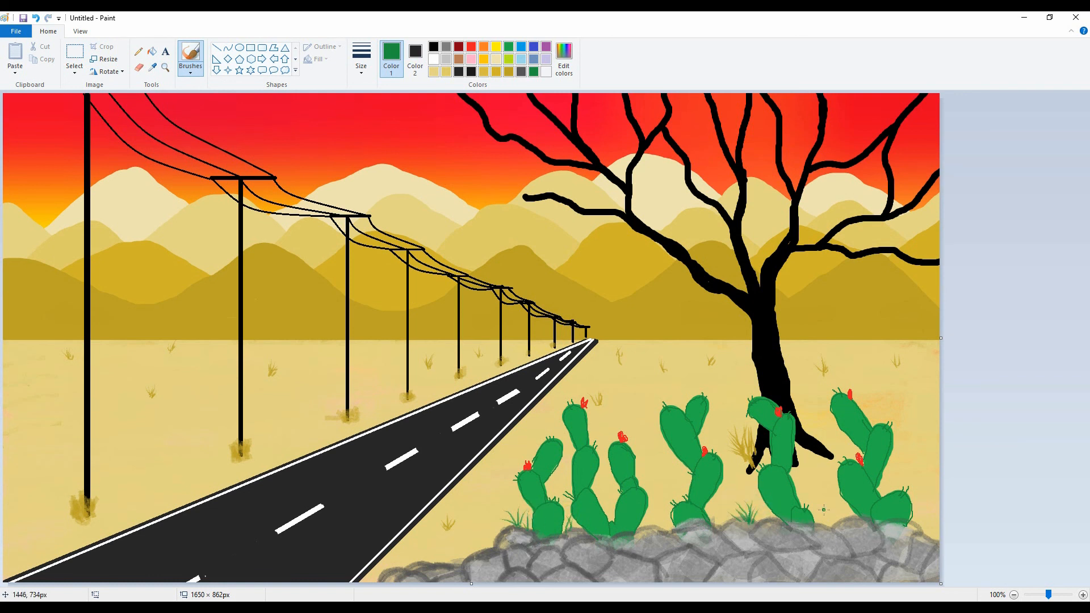
{"action": "left_click_drag", "start_coordinate": [824, 513], "coordinate": [828, 529]}
{"action": "left_click_drag", "start_coordinate": [833, 514], "coordinate": [830, 529]}
{"action": "left_click_drag", "start_coordinate": [927, 517], "coordinate": [932, 539]}
{"action": "left_click_drag", "start_coordinate": [938, 523], "coordinate": [930, 538]}
{"action": "left_click_drag", "start_coordinate": [452, 554], "coordinate": [458, 569]}
{"action": "left_click_drag", "start_coordinate": [466, 549], "coordinate": [460, 570]}
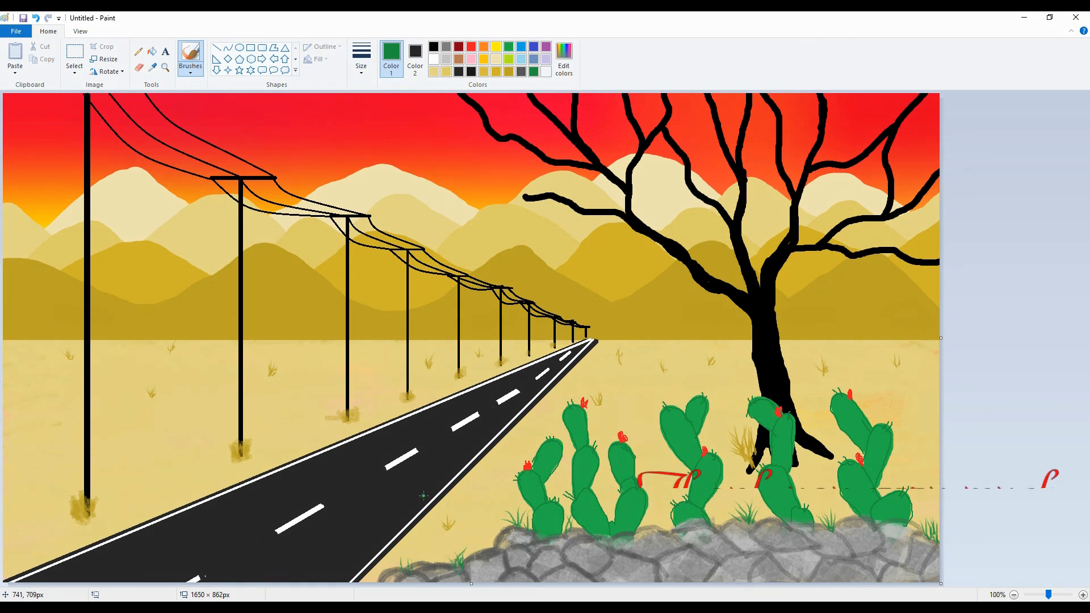
Paint a tall dark green cactus with two raised arms at the left end of the rocks, and start penciling its spines.
{"action": "left_click_drag", "start_coordinate": [438, 563], "coordinate": [453, 475]}
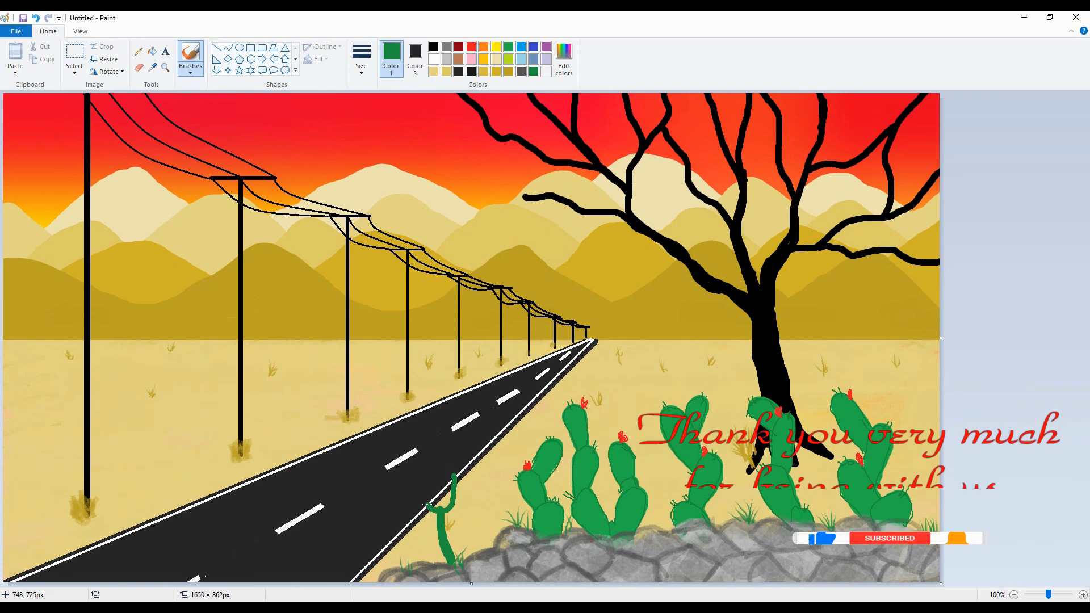
{"action": "mouse_move", "coordinate": [439, 512]}
{"action": "left_mouse_down"}
{"action": "mouse_move", "coordinate": [423, 477]}
{"action": "mouse_move", "coordinate": [441, 513]}
{"action": "left_mouse_up"}
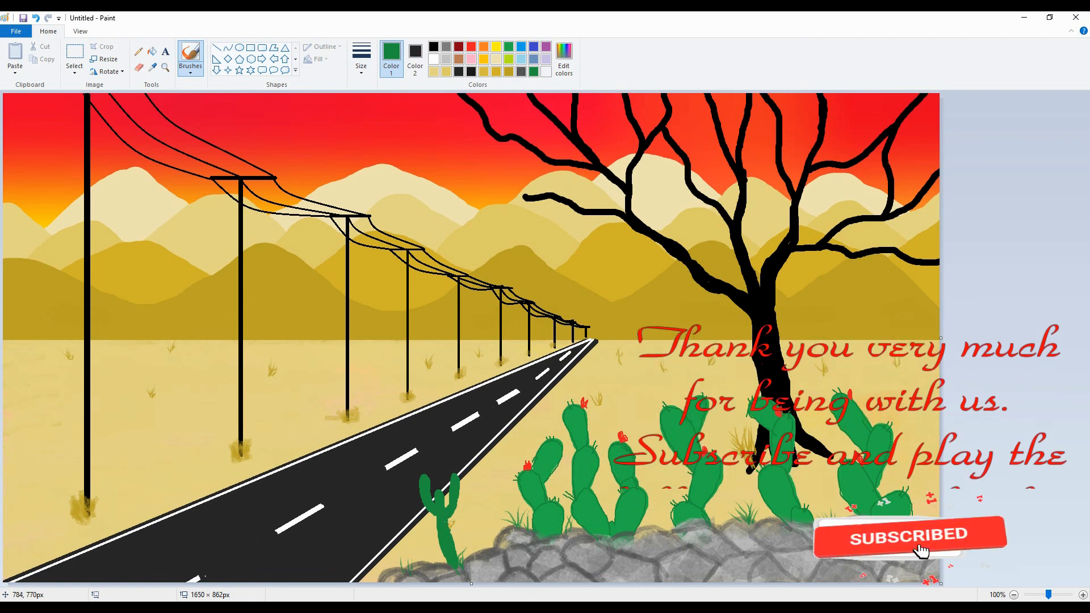
{"action": "left_click", "coordinate": [361, 59]}
{"action": "left_click", "coordinate": [377, 130]}
{"action": "left_click", "coordinate": [139, 52]}
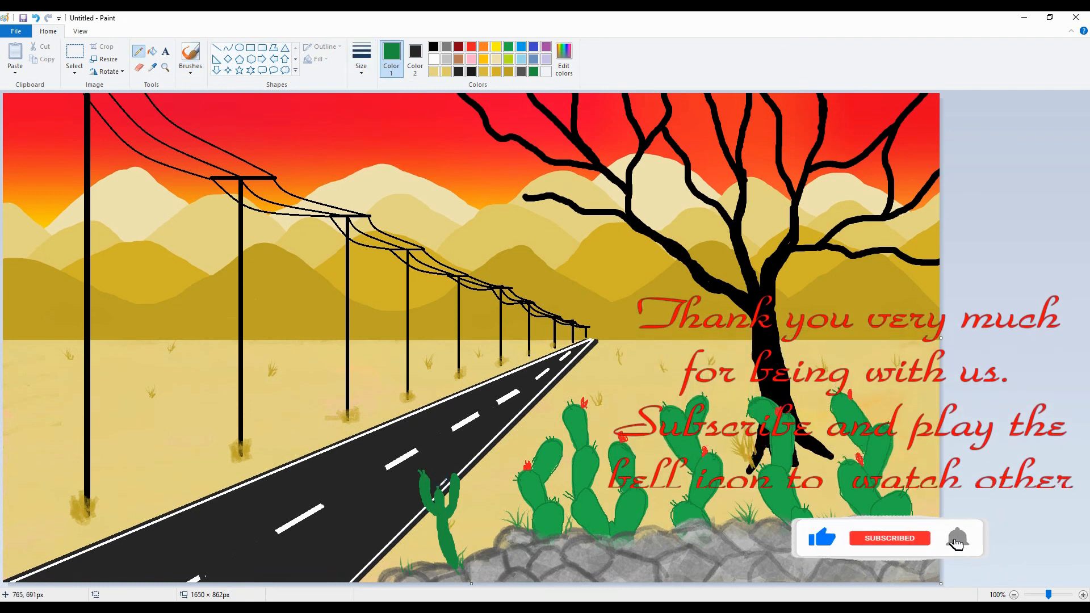